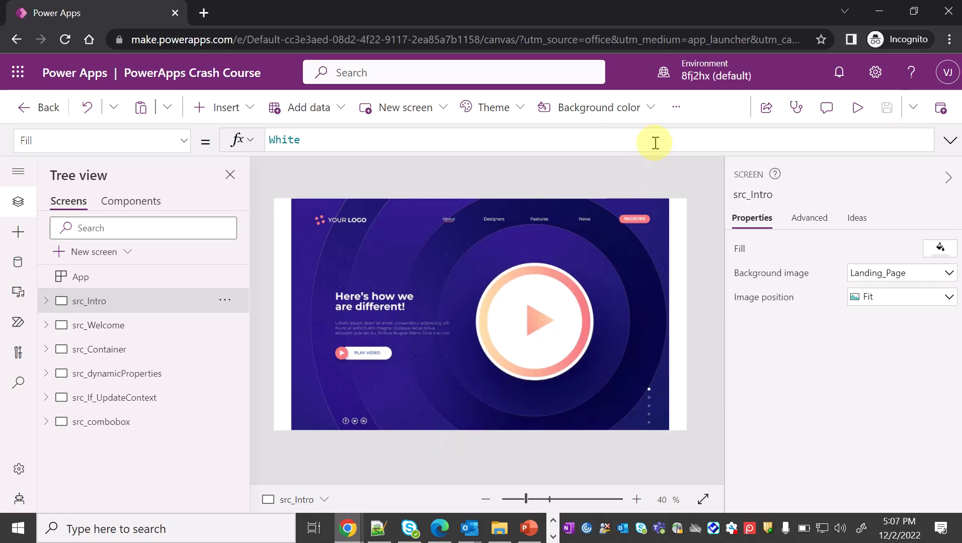
View the app's existing collections, including the UsersInfo preview, and return to the editing canvas.
{"action": "left_click", "coordinate": [675, 112]}
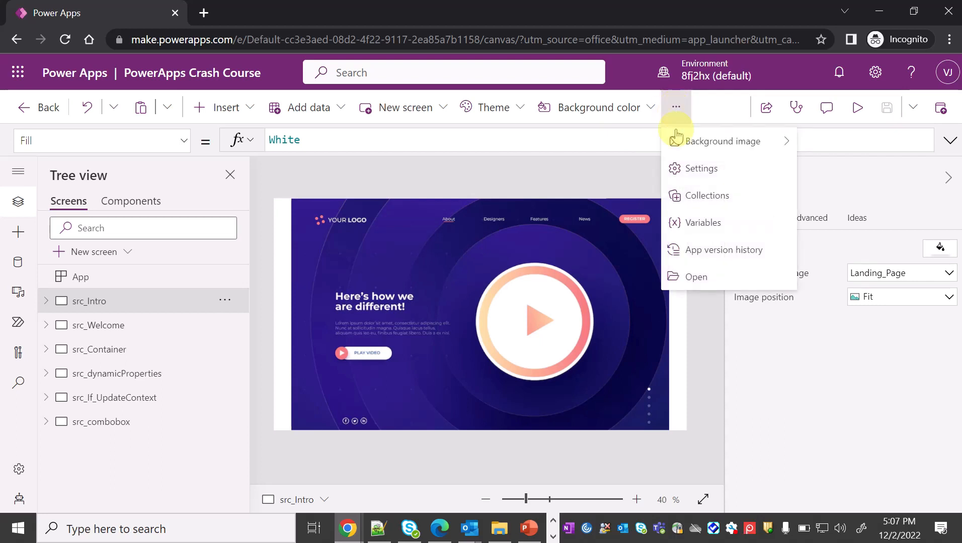
{"action": "left_click", "coordinate": [702, 202]}
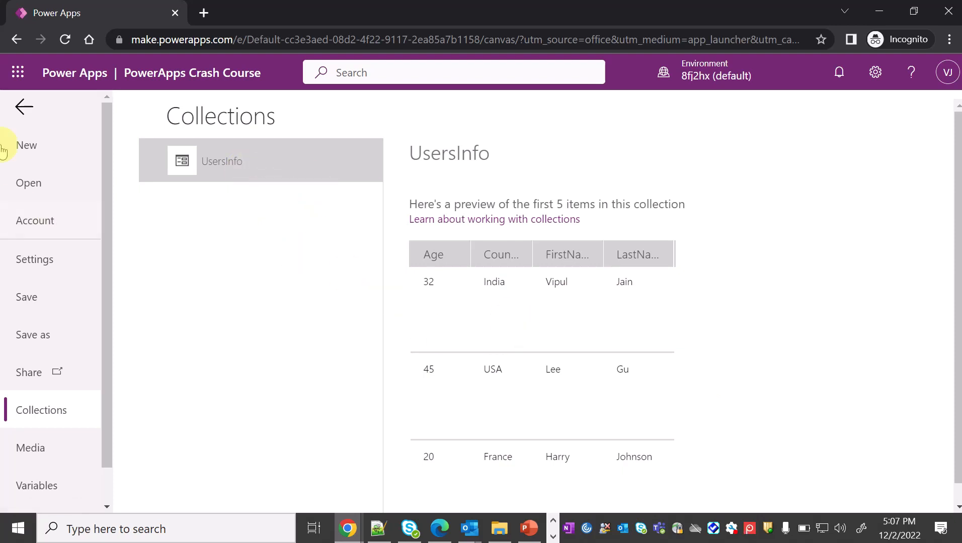
{"action": "left_click", "coordinate": [19, 107]}
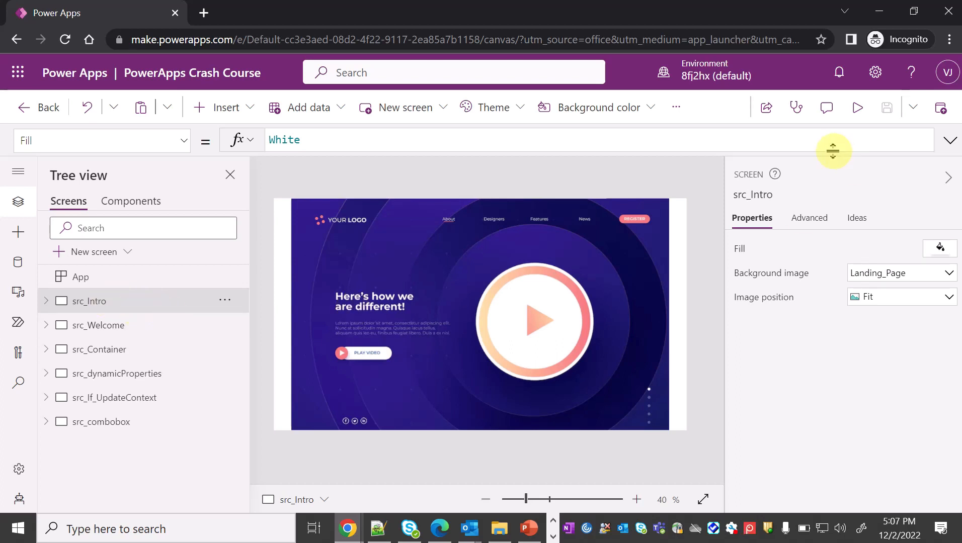
Preview the app from src_Intro through its large play button, and select the src_Welcome screen for editing.
{"action": "left_click", "coordinate": [856, 108]}
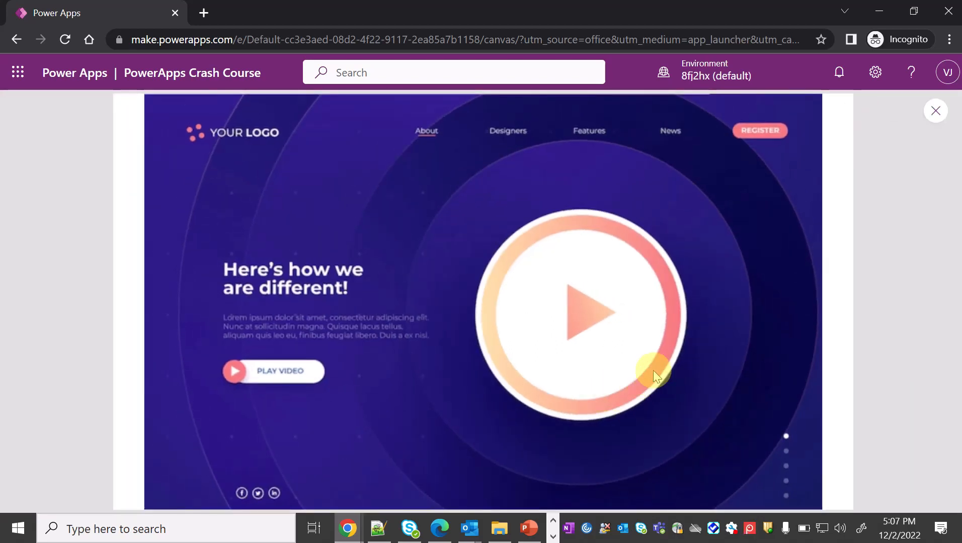
{"action": "left_click", "coordinate": [580, 316]}
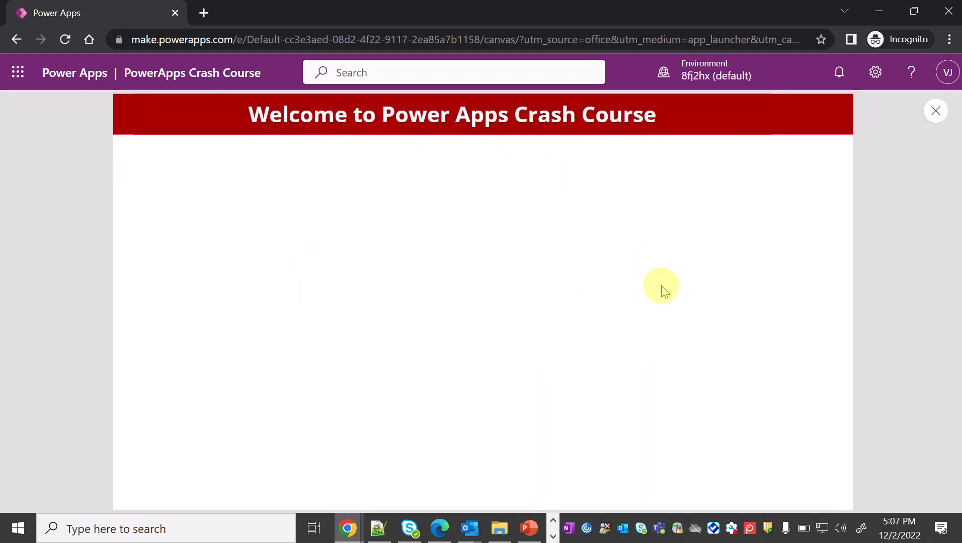
{"action": "left_click", "coordinate": [935, 110]}
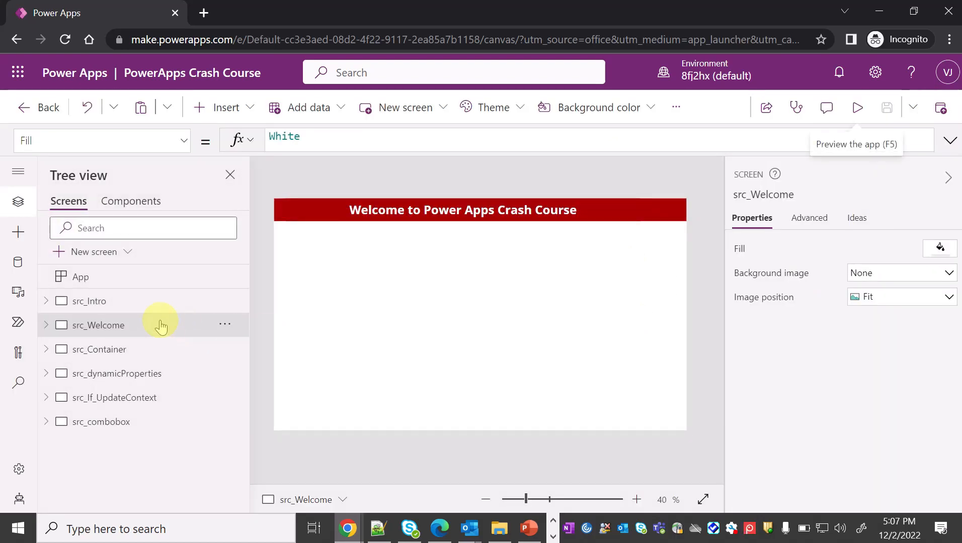
{"action": "left_click", "coordinate": [139, 303]}
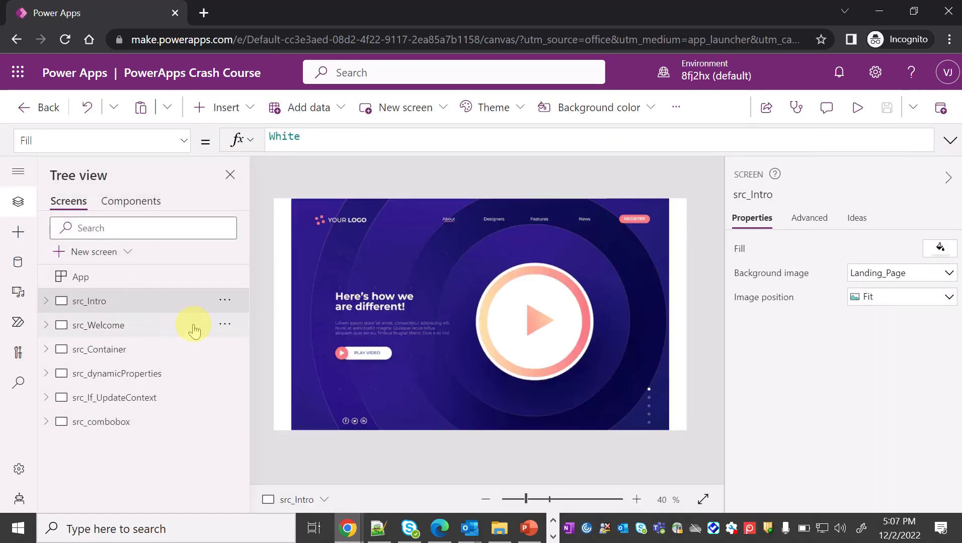
{"action": "left_click", "coordinate": [152, 337]}
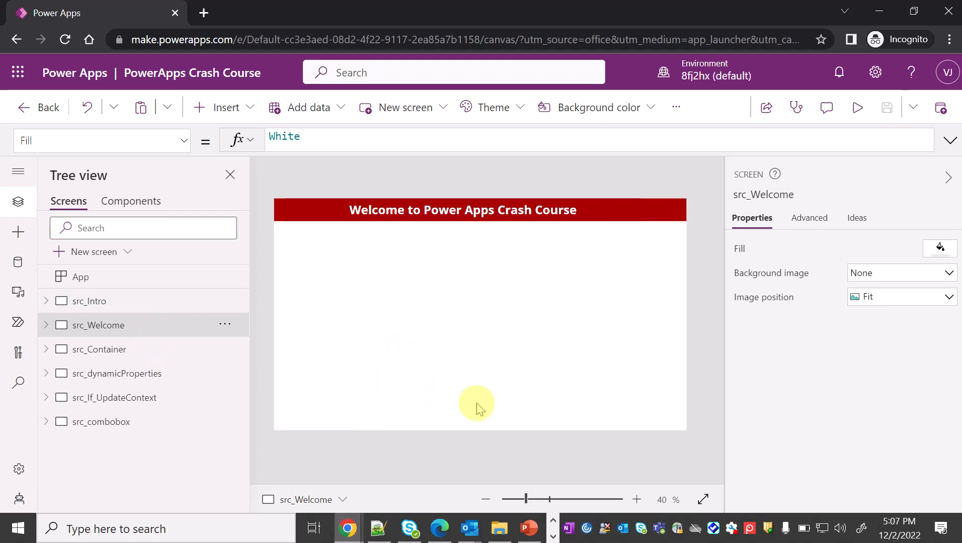
{"action": "left_click", "coordinate": [143, 228]}
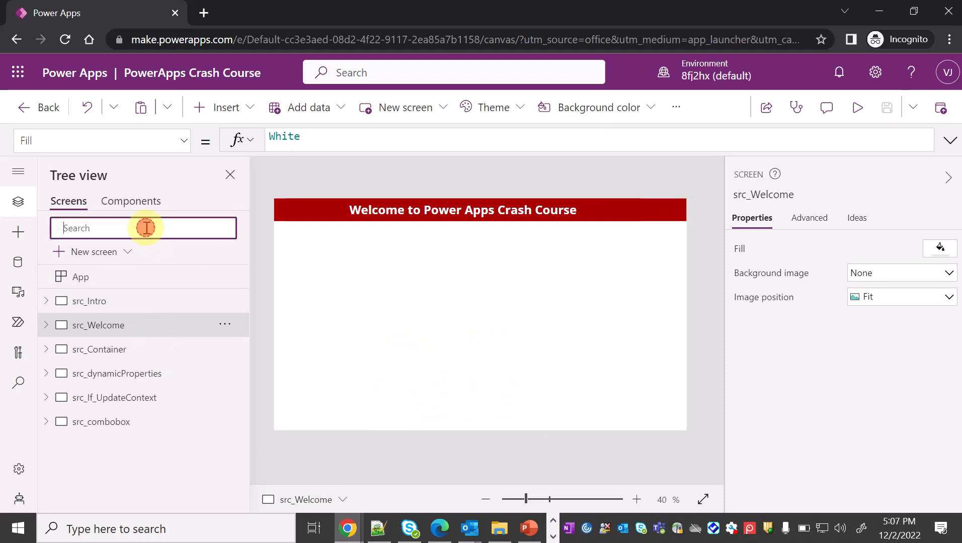
{"action": "type", "text": "button"}
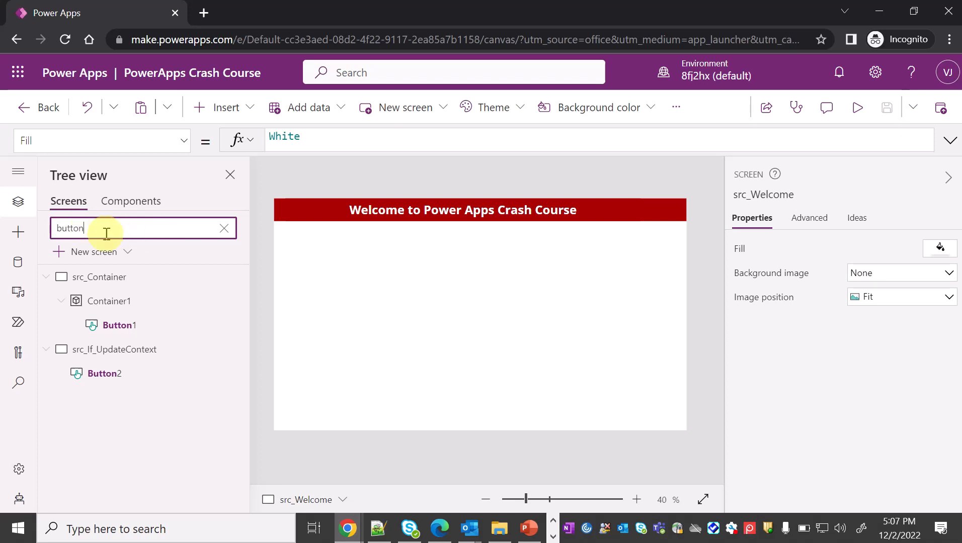
{"action": "left_click", "coordinate": [19, 201]}
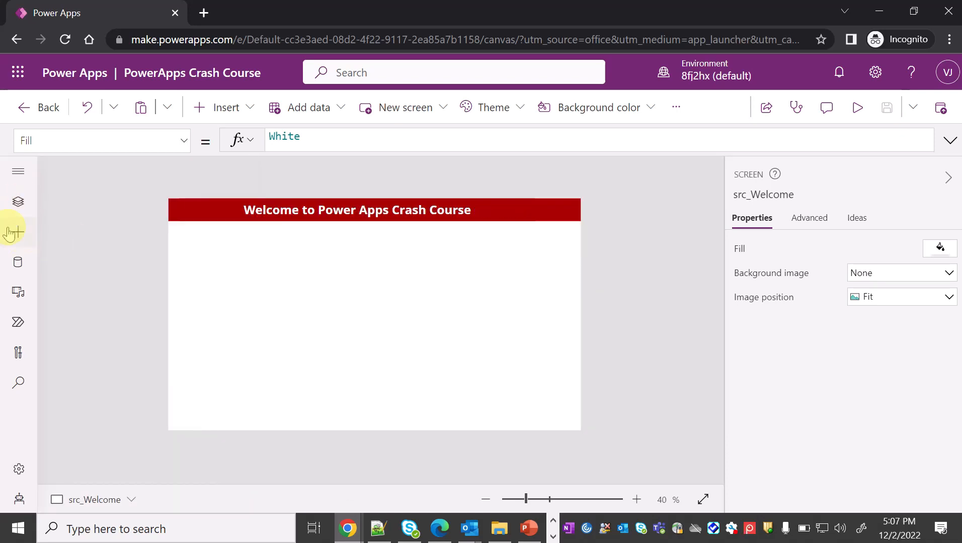
{"action": "left_click", "coordinate": [19, 214]}
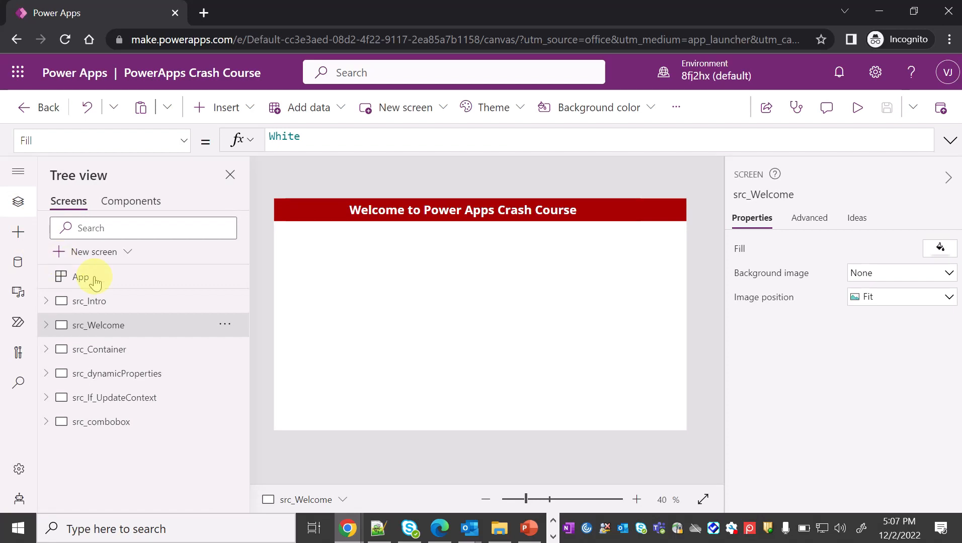
Insert a Button on src_Welcome and place it below the red header at about X 62, Y 168, sized about 350 × 62.
{"action": "left_click", "coordinate": [18, 231]}
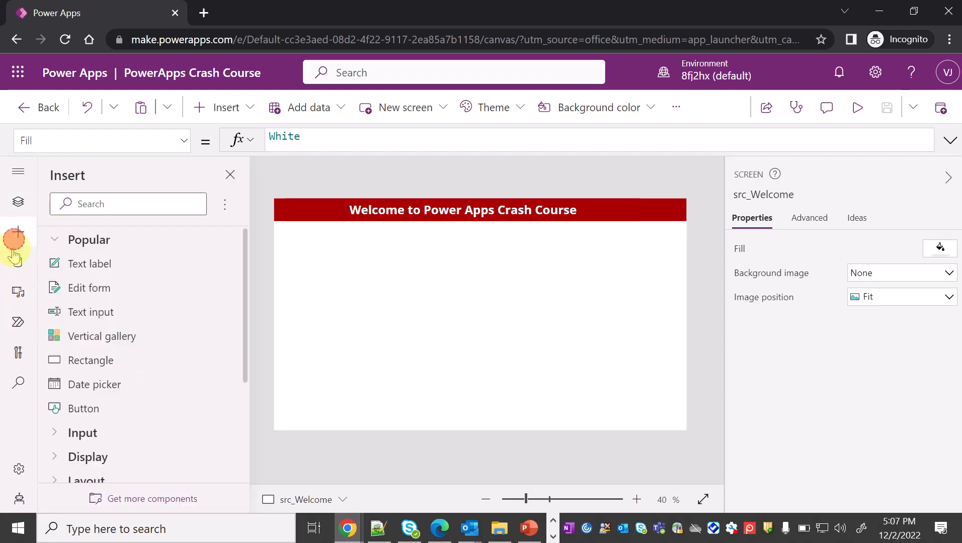
{"action": "left_click", "coordinate": [86, 204]}
{"action": "type", "text": "button"}
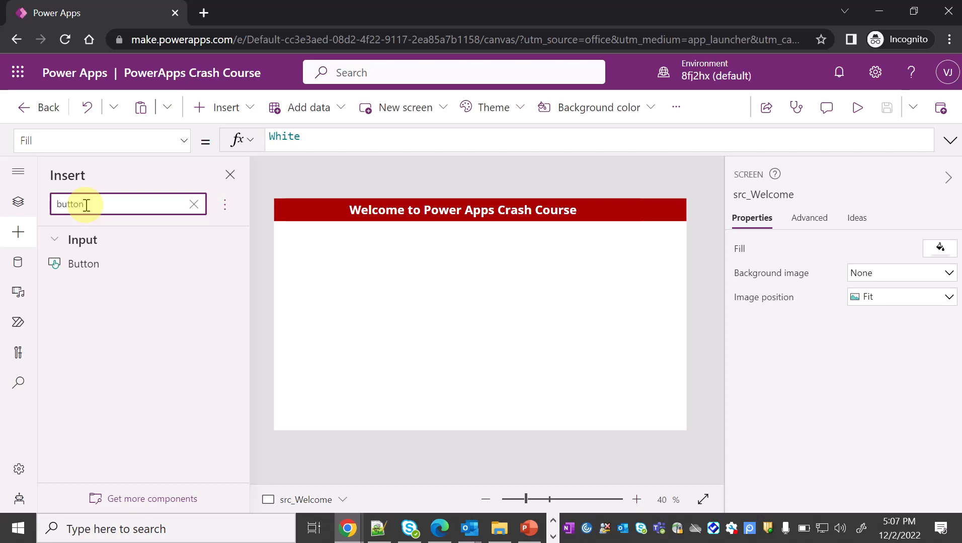
{"action": "left_click", "coordinate": [103, 267]}
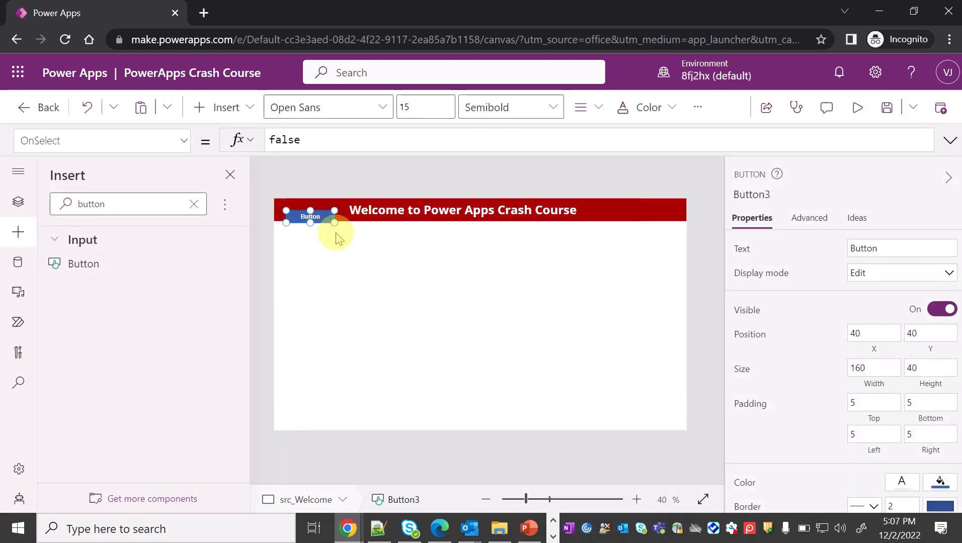
{"action": "left_click_drag", "start_coordinate": [320, 216], "coordinate": [398, 268]}
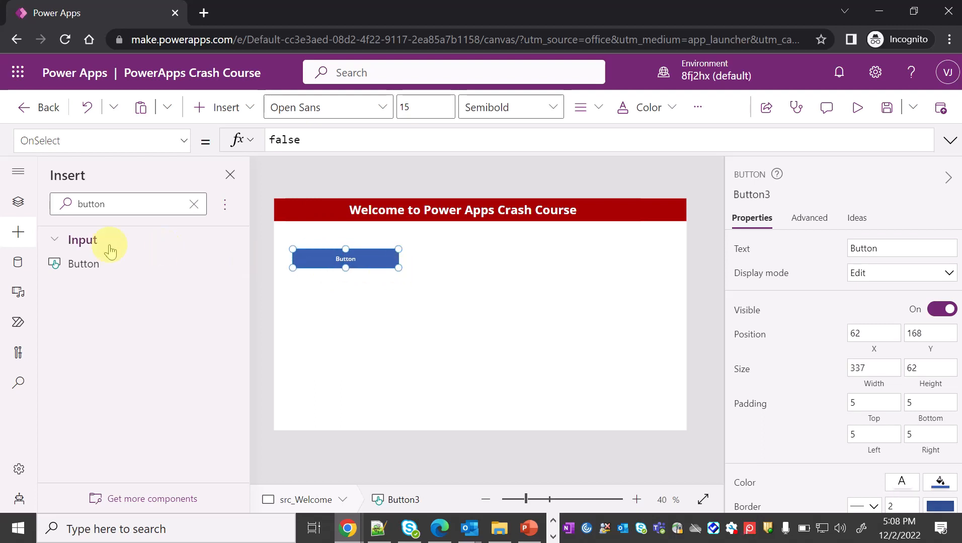
Rename the new button on src_Welcome as btn_loadtestdata.
{"action": "left_click", "coordinate": [18, 201]}
{"action": "left_click", "coordinate": [749, 194]}
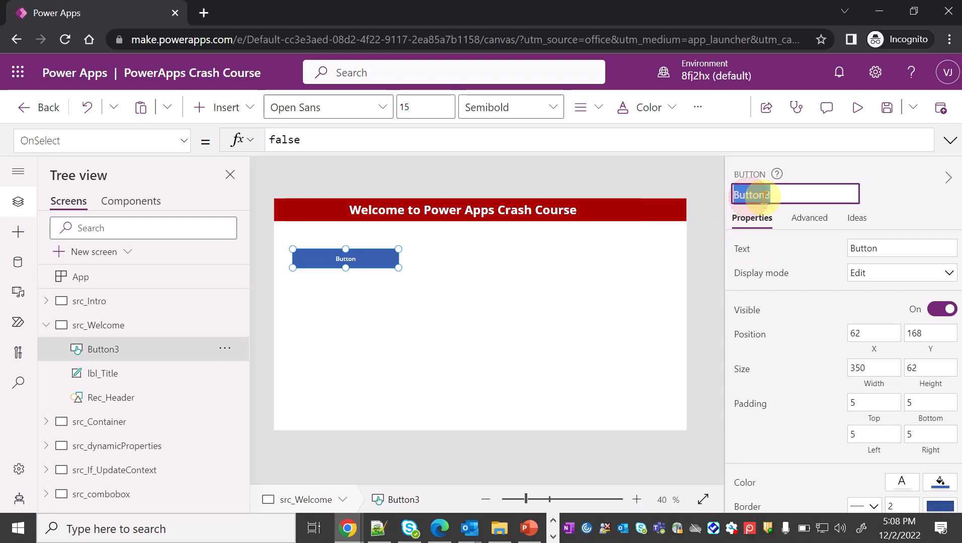
{"action": "type", "text": "btn_loadtestdata"}
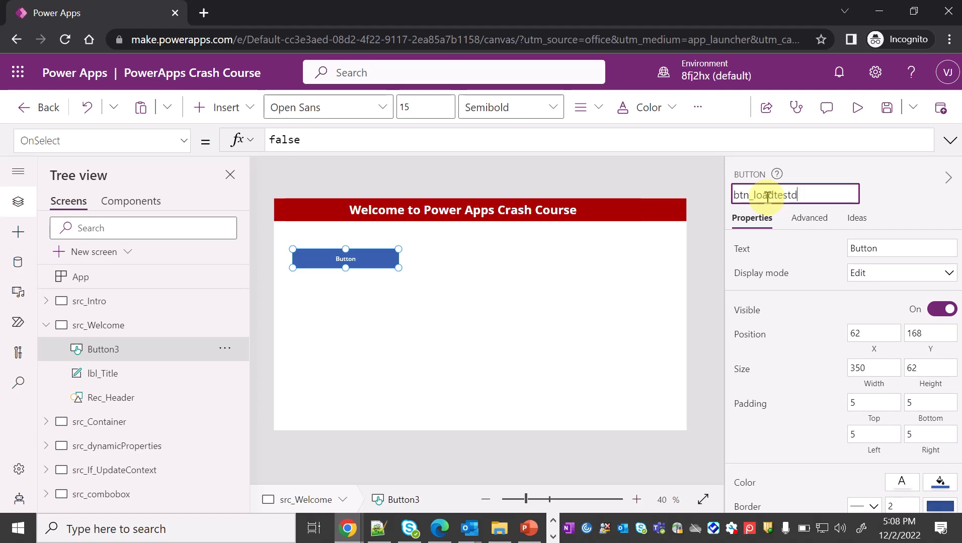
{"action": "left_click", "coordinate": [658, 300]}
Set the button's text to "Load Test Data for Filter" and enlarge the button to about 455 × 79.
{"action": "left_click", "coordinate": [352, 260]}
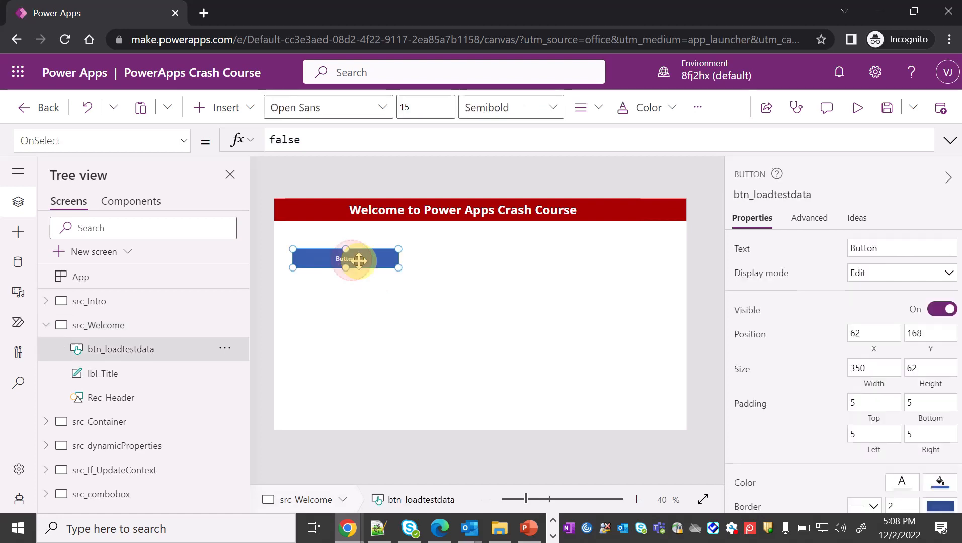
{"action": "double_click", "coordinate": [854, 249]}
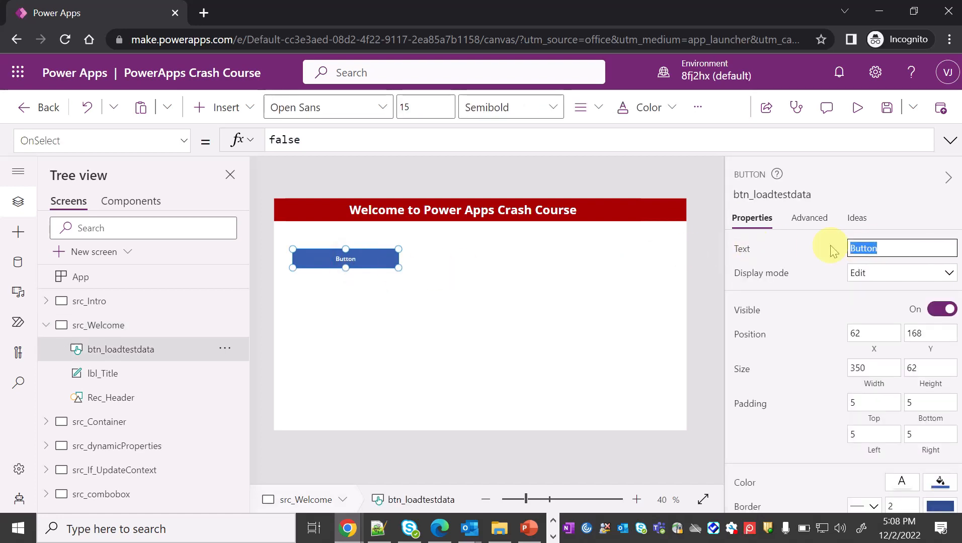
{"action": "type", "text": "Load Test Data for Filter"}
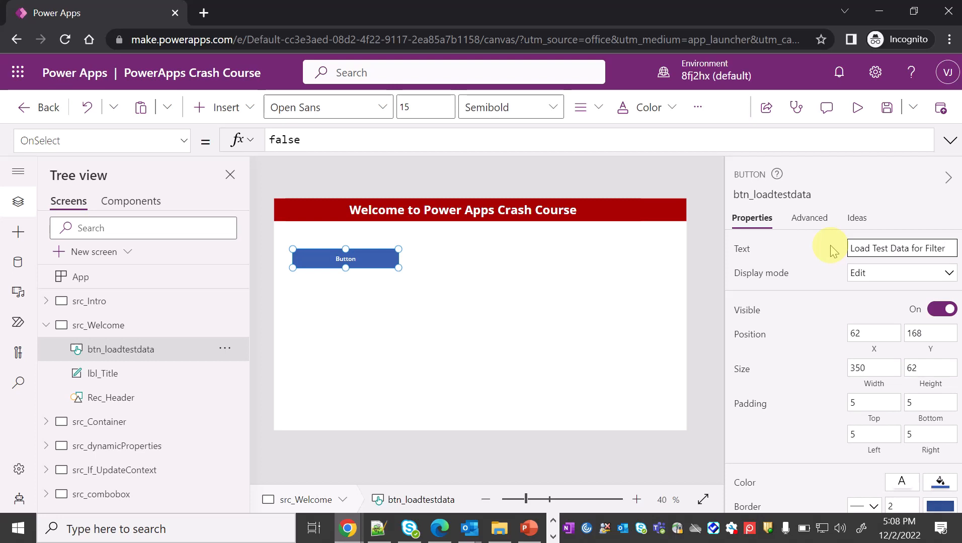
{"action": "left_click", "coordinate": [606, 321]}
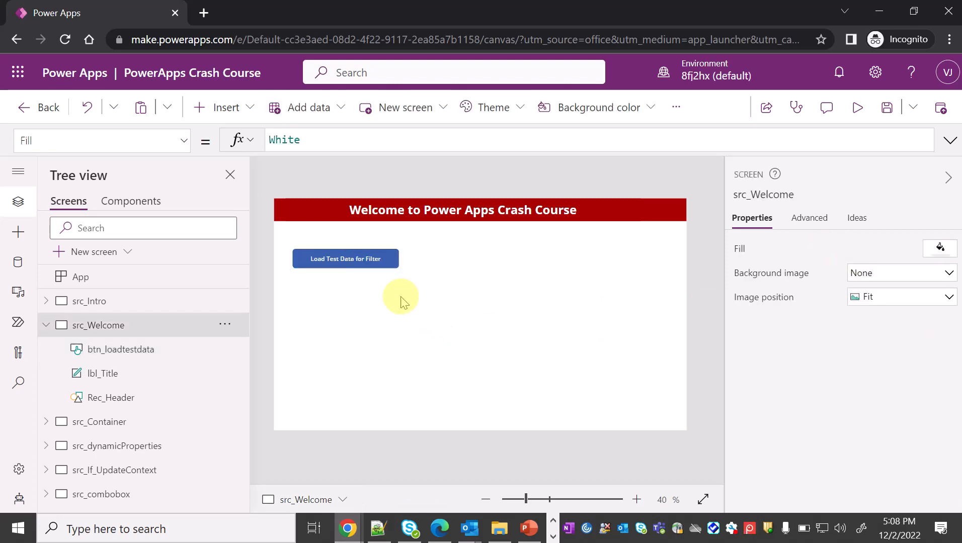
{"action": "left_click", "coordinate": [370, 269]}
{"action": "left_click_drag", "start_coordinate": [398, 268], "coordinate": [430, 273]}
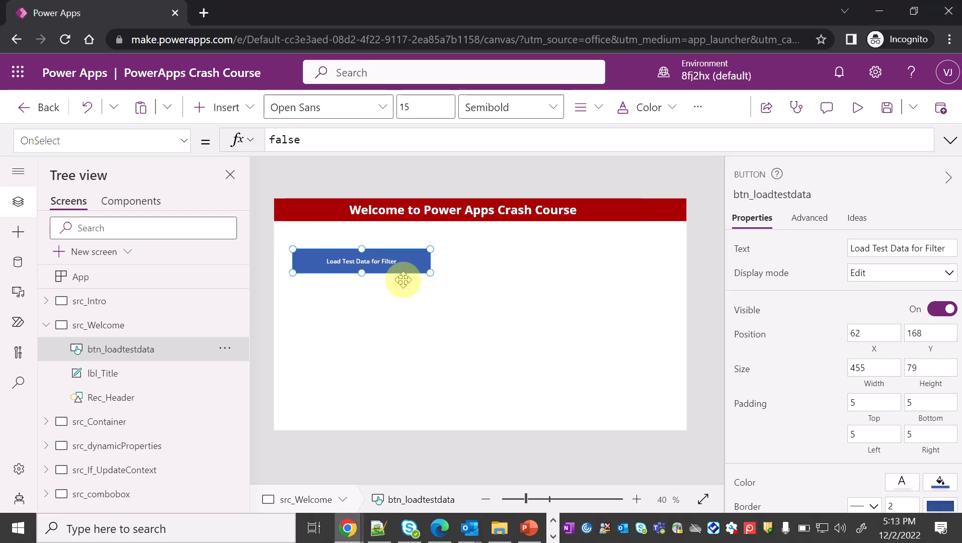
Switch to Filter-TestData.txt in Notepad and examine the ClearCollect formula's TestData collection name and record fields.
{"action": "key", "text": "alt+Tab"}
{"action": "double_click", "coordinate": [32, 51]}
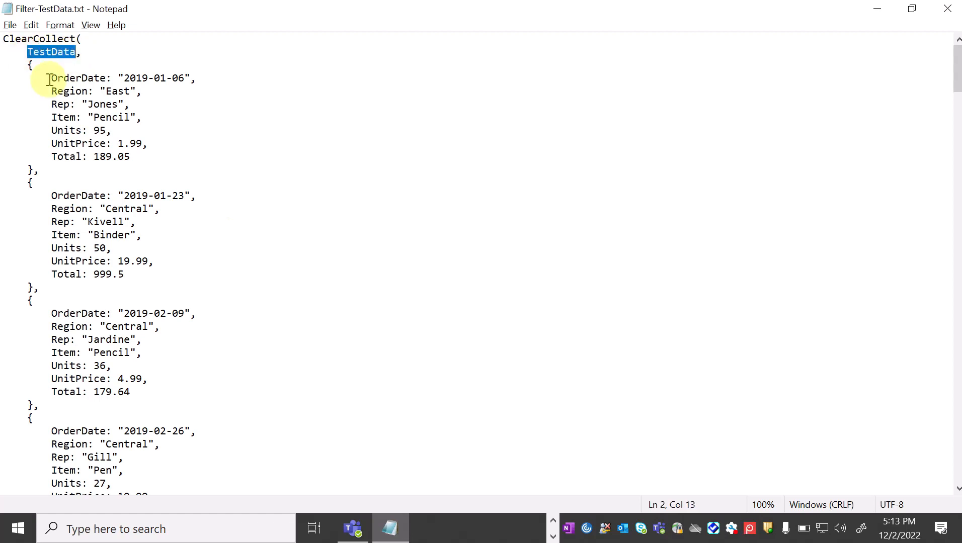
{"action": "scroll", "coordinate": [216, 327], "scroll_direction": "down", "scroll_amount": 9}
{"action": "scroll", "coordinate": [216, 327], "scroll_direction": "up", "scroll_amount": 9}
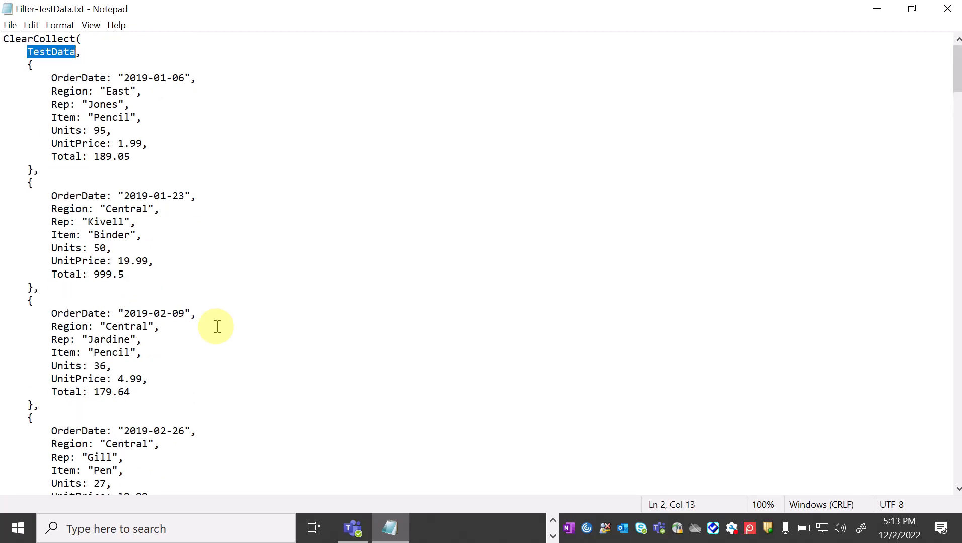
{"action": "left_click_drag", "start_coordinate": [51, 79], "coordinate": [112, 79]}
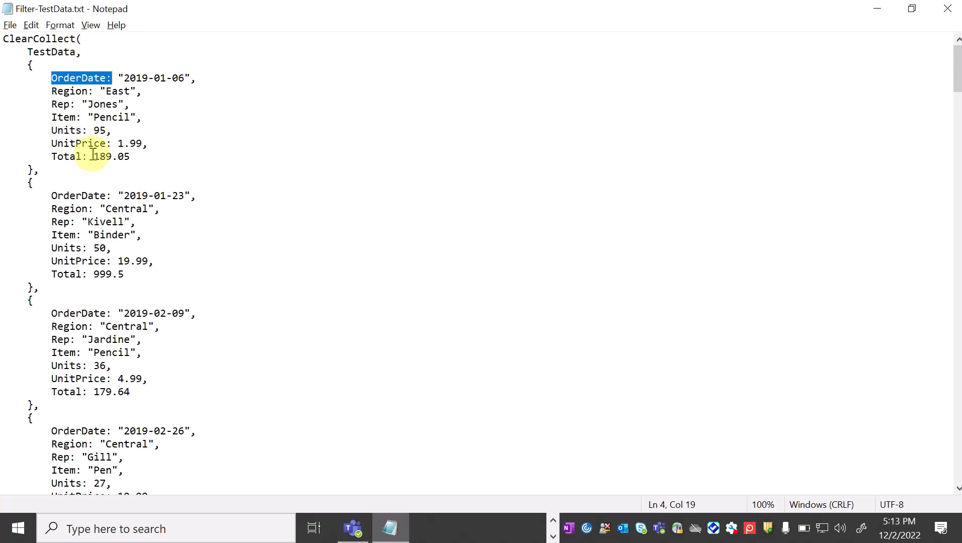
{"action": "key", "text": "alt+Tab"}
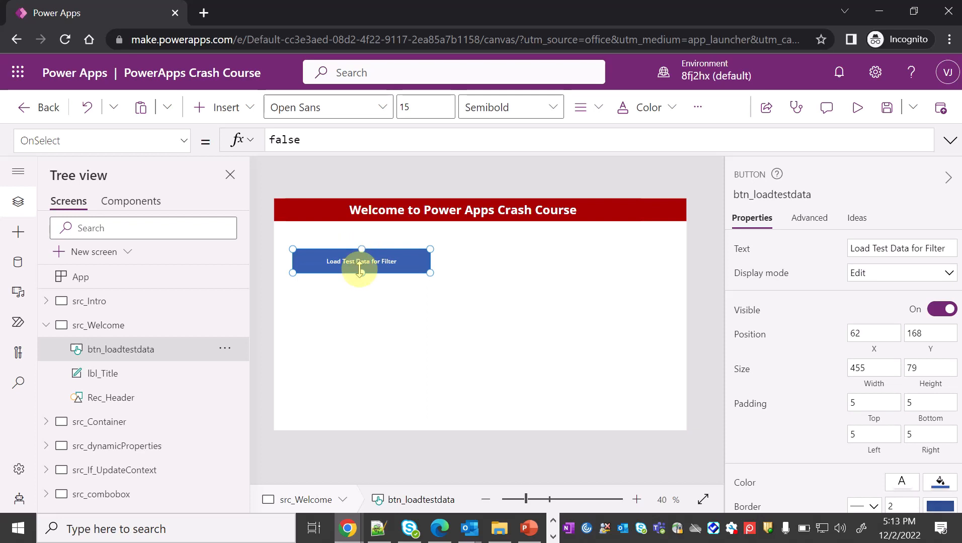
Copy the entire ClearCollect formula from Filter-TestData.txt in Notepad into btn_loadtestdata's OnSelect property in Power Apps, and review the pasted records.
{"action": "key", "text": "alt+Tab"}
{"action": "key", "text": "ctrl+a"}
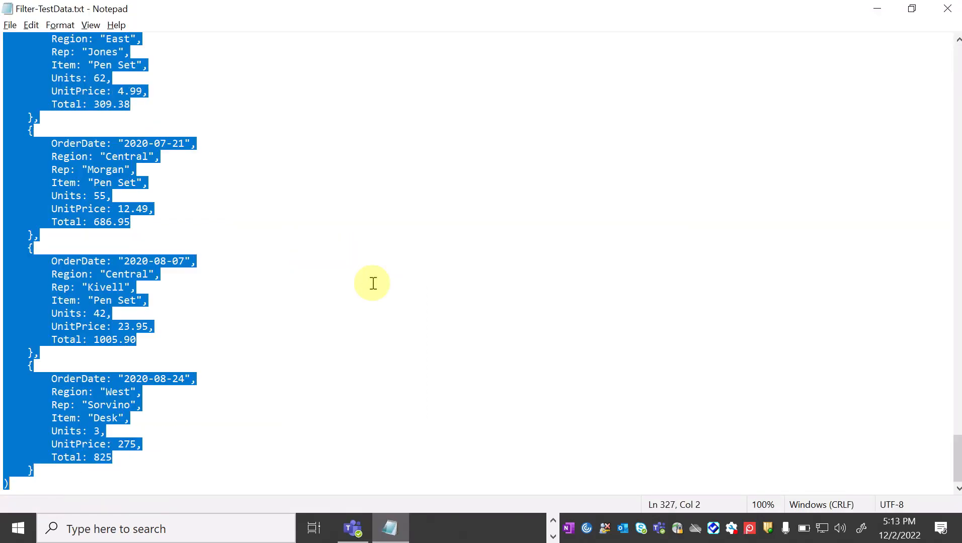
{"action": "key", "text": "alt+Tab"}
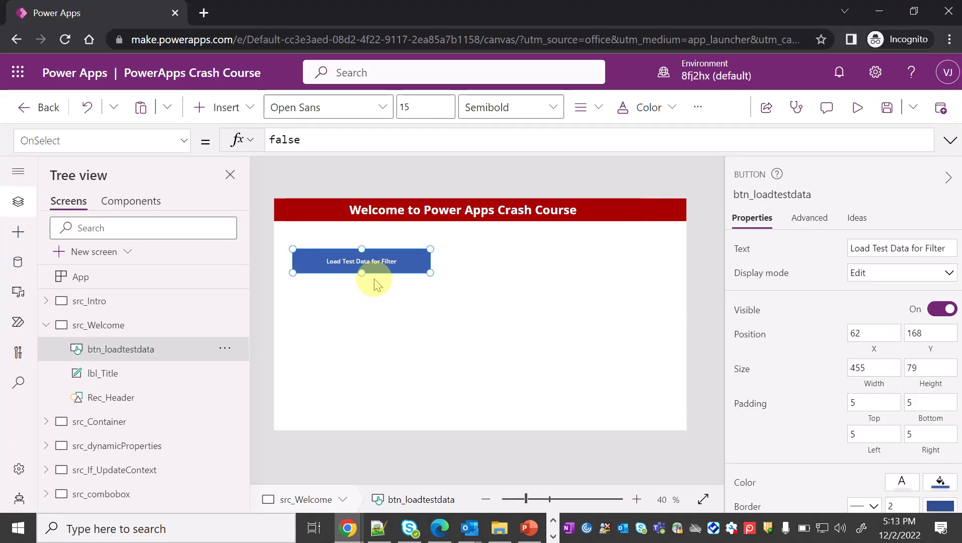
{"action": "left_click", "coordinate": [310, 138]}
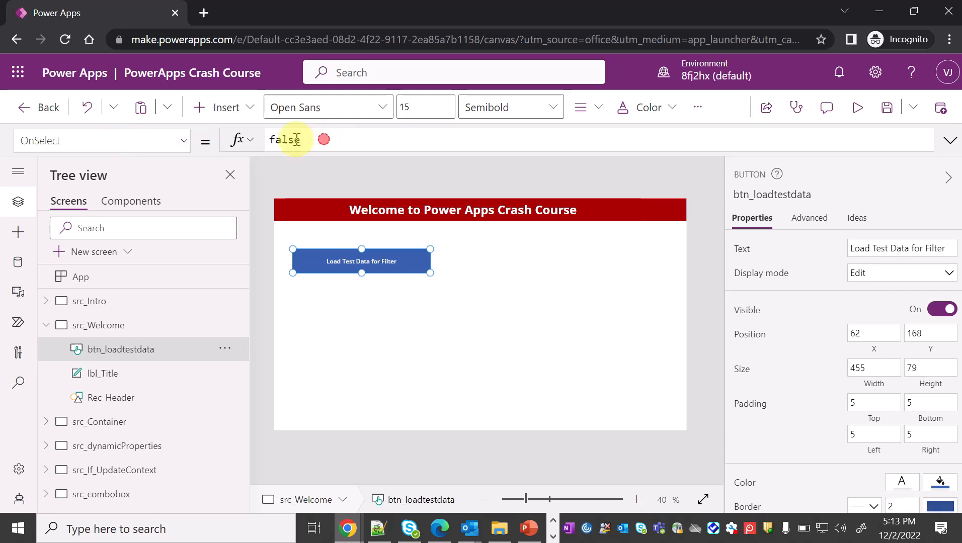
{"action": "key", "text": "ctrl+a"}
{"action": "key", "text": "ctrl+v"}
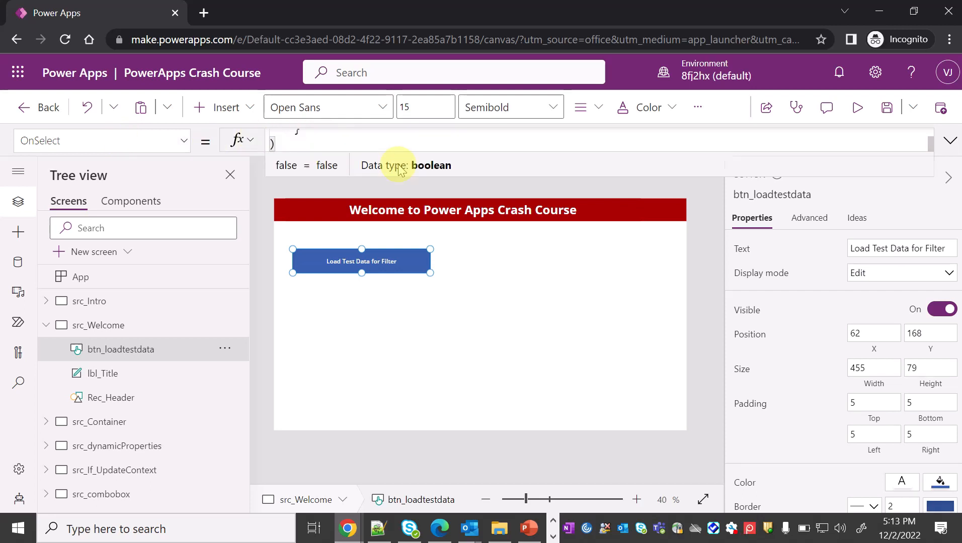
{"action": "left_click_drag", "start_coordinate": [397, 154], "coordinate": [440, 380]}
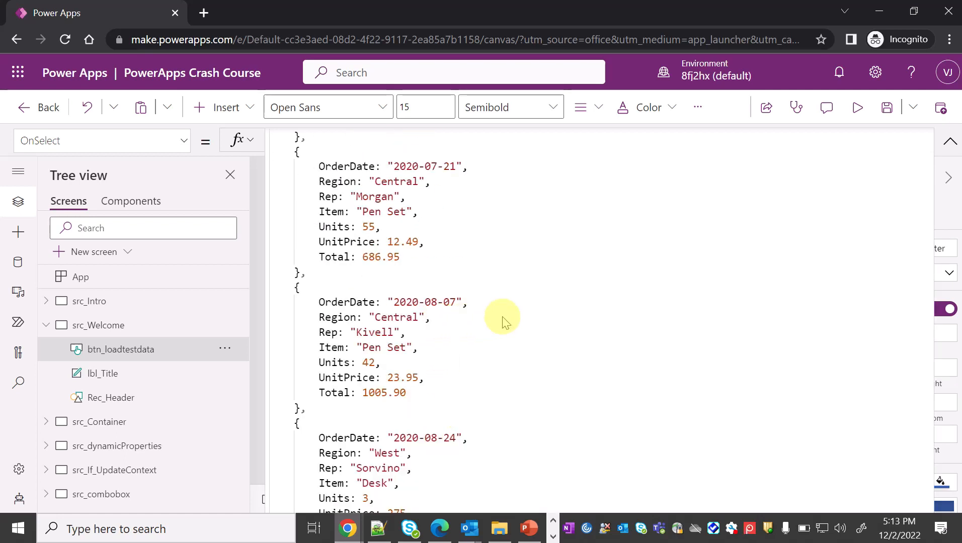
{"action": "scroll", "coordinate": [504, 321], "scroll_direction": "up", "scroll_amount": 20}
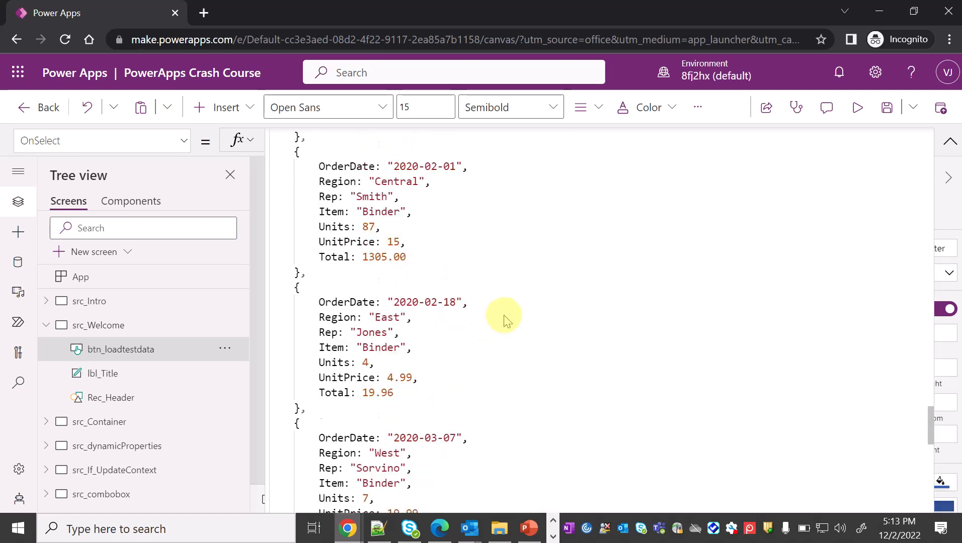
{"action": "scroll", "coordinate": [504, 317], "scroll_direction": "up", "scroll_amount": 20}
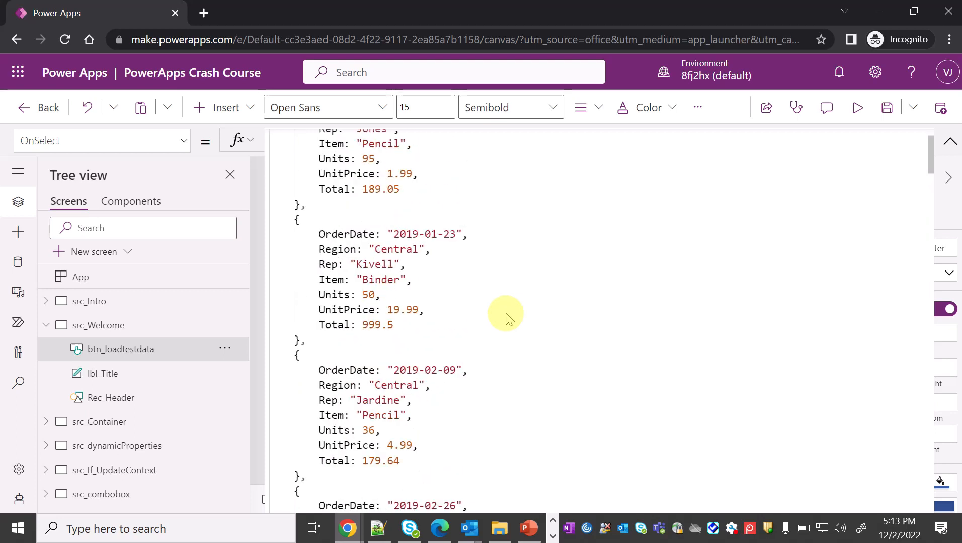
{"action": "left_click", "coordinate": [948, 142]}
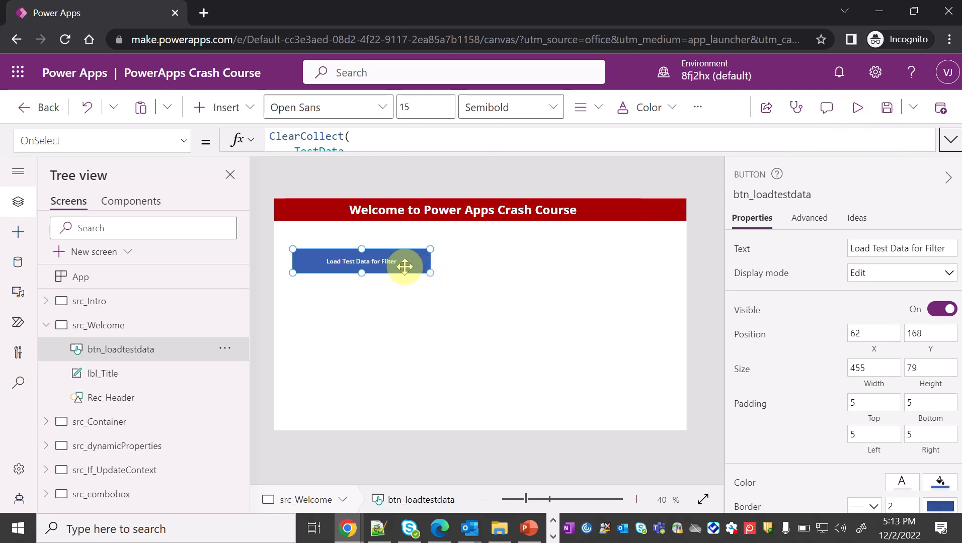
Preview the app from src_Intro, proceed to the welcome screen, run Load Test Data for Filter, and close the preview.
{"action": "left_click", "coordinate": [88, 300]}
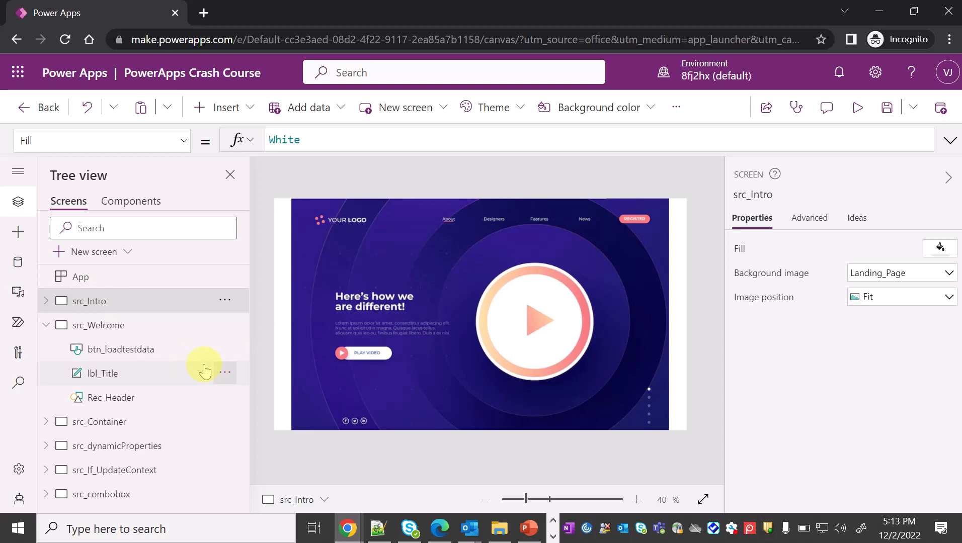
{"action": "left_click", "coordinate": [124, 327]}
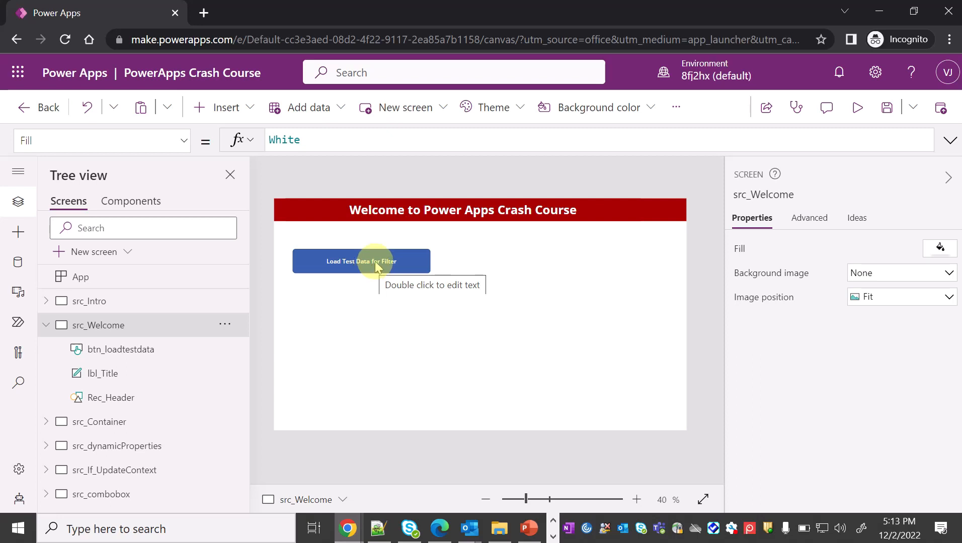
{"action": "left_click", "coordinate": [117, 301]}
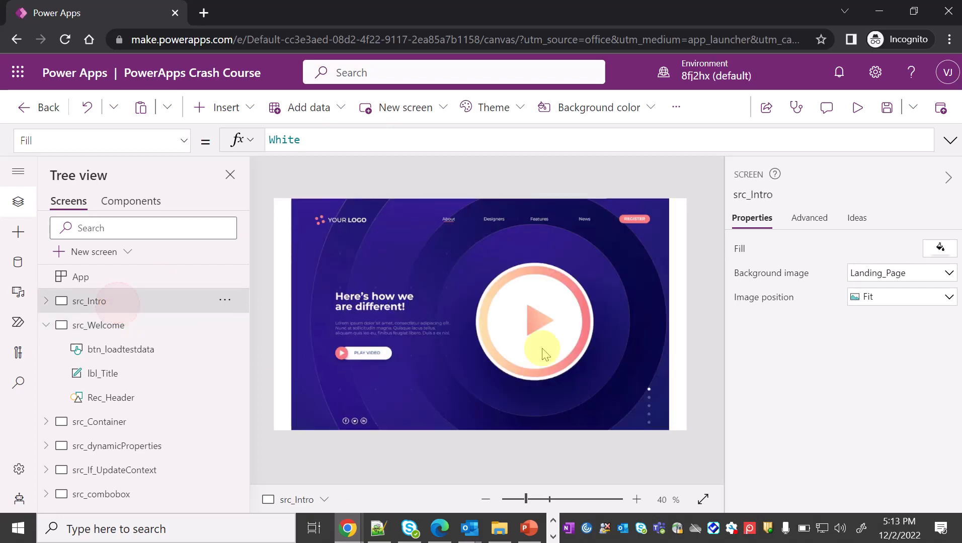
{"action": "left_click", "coordinate": [858, 107]}
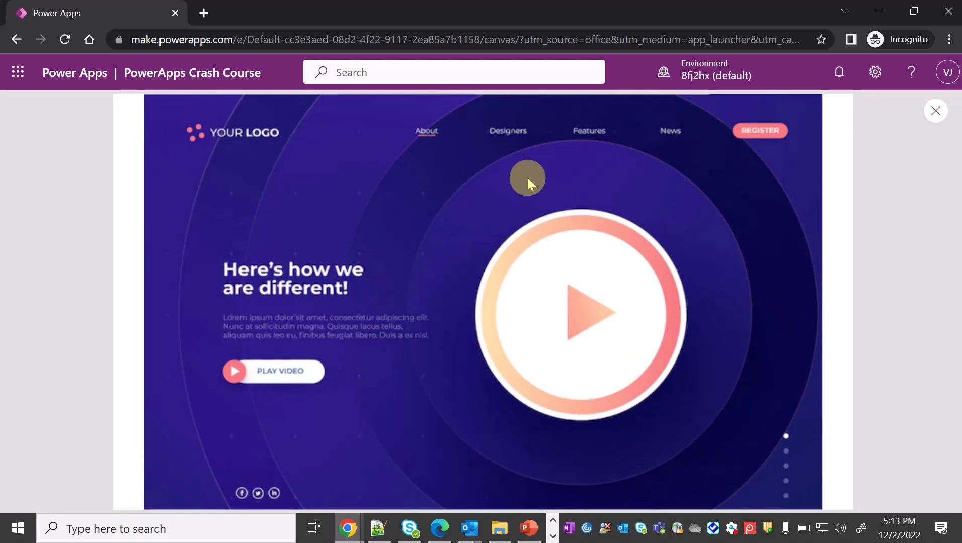
{"action": "left_click", "coordinate": [588, 311]}
{"action": "left_click", "coordinate": [262, 218]}
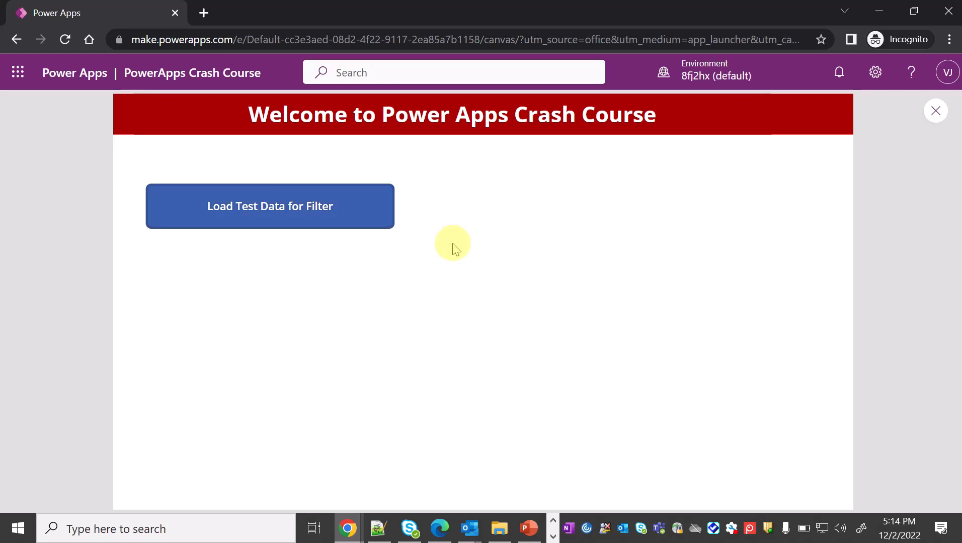
{"action": "left_click", "coordinate": [935, 111]}
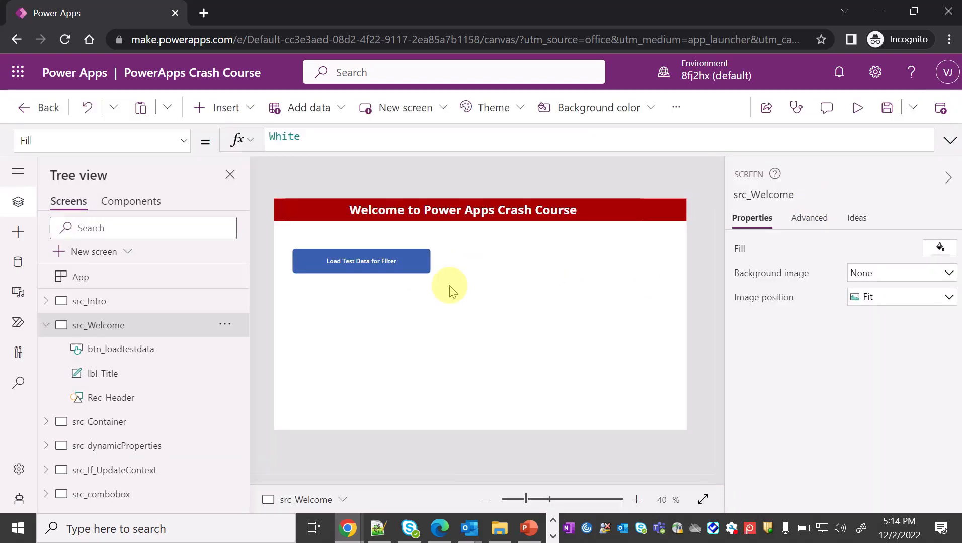
Examine the TestData collection's columns and sample records in the app's collections, and return to the canvas.
{"action": "left_click", "coordinate": [676, 112]}
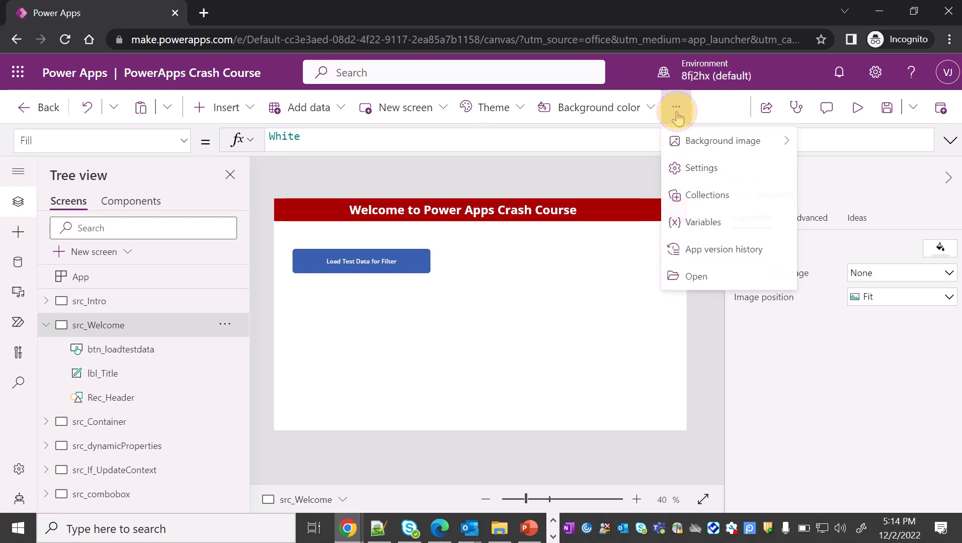
{"action": "left_click", "coordinate": [693, 199]}
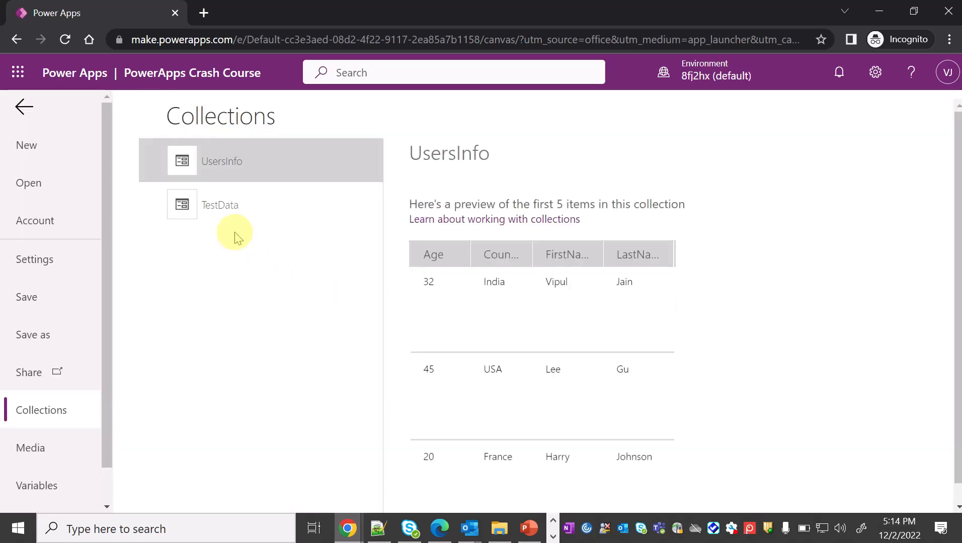
{"action": "left_click", "coordinate": [231, 209]}
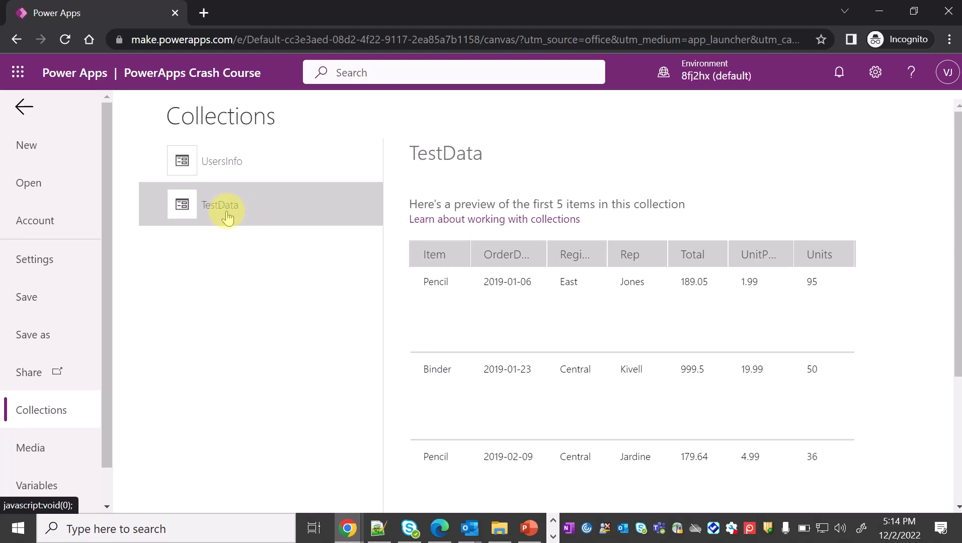
{"action": "scroll", "coordinate": [891, 337], "scroll_direction": "down", "scroll_amount": 2}
{"action": "scroll", "coordinate": [891, 337], "scroll_direction": "up", "scroll_amount": 2}
{"action": "left_click", "coordinate": [20, 108]}
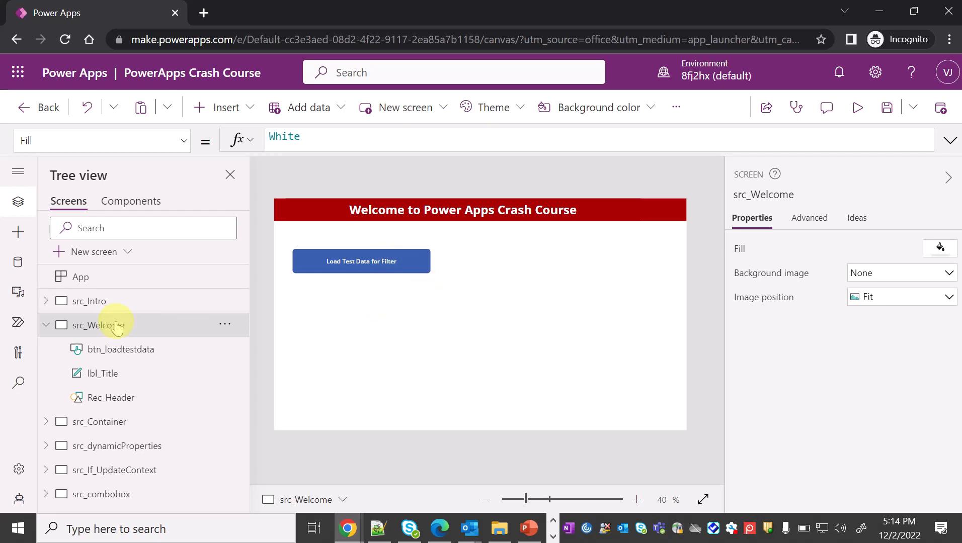
Add a new blank screen to the app and rename it src_Filter.
{"action": "left_click", "coordinate": [45, 328]}
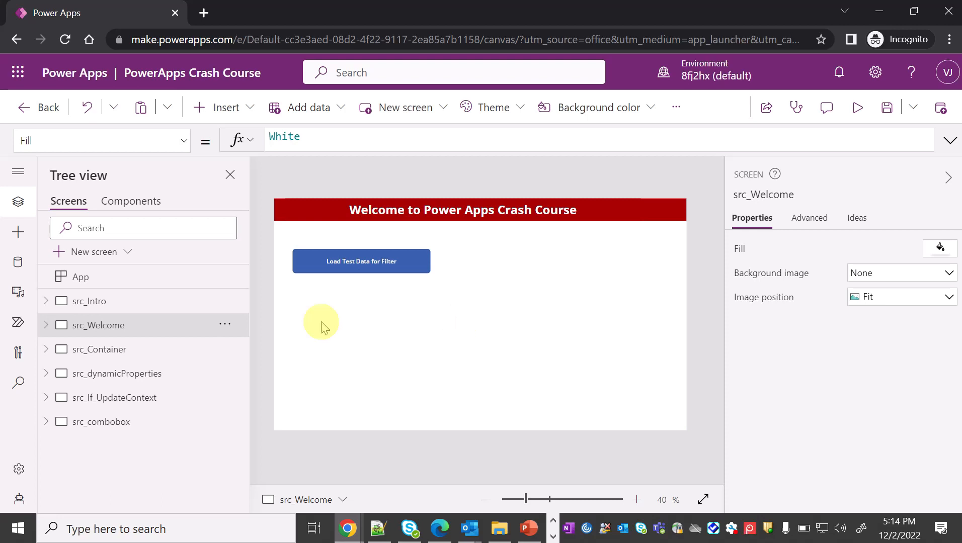
{"action": "left_click", "coordinate": [128, 253]}
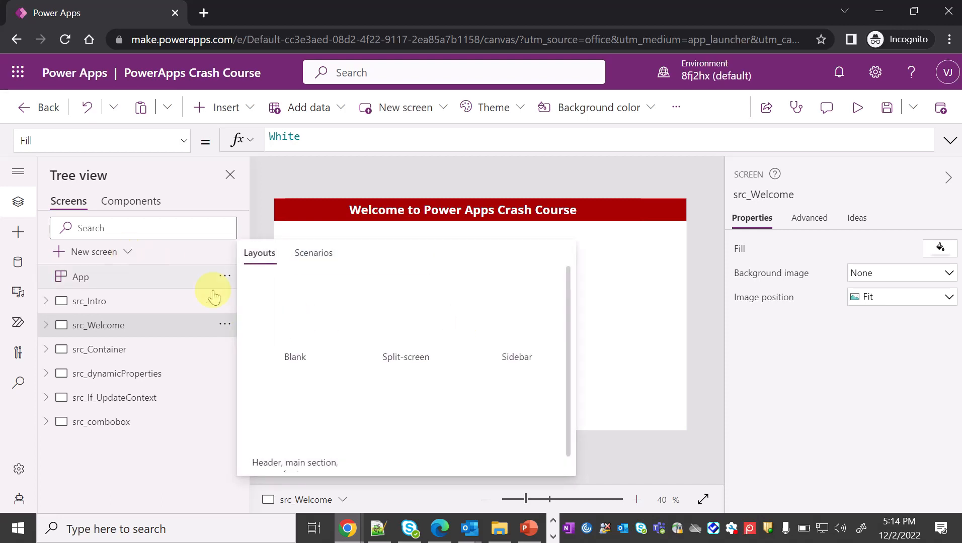
{"action": "left_click", "coordinate": [306, 336]}
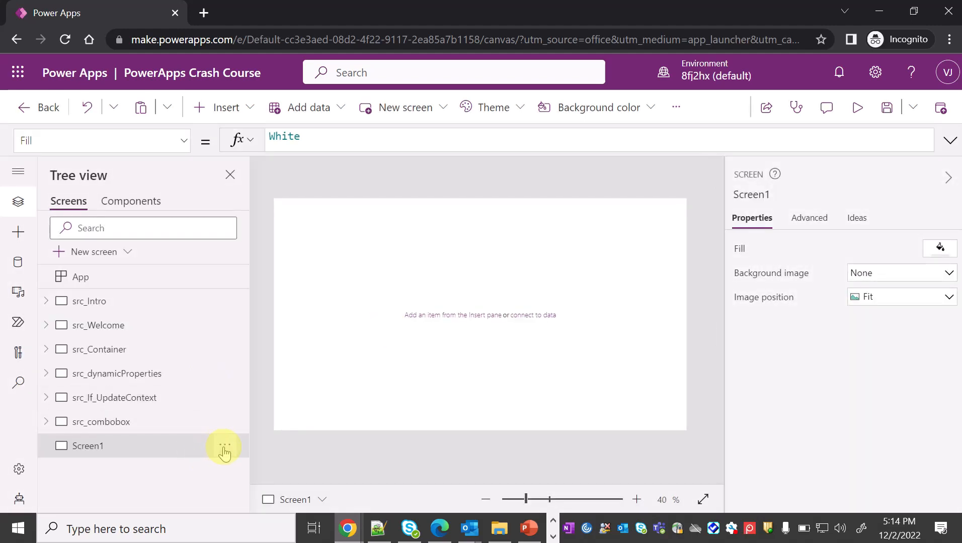
{"action": "left_click", "coordinate": [225, 447]}
{"action": "left_click", "coordinate": [241, 394]}
{"action": "type", "text": "src_Filter"}
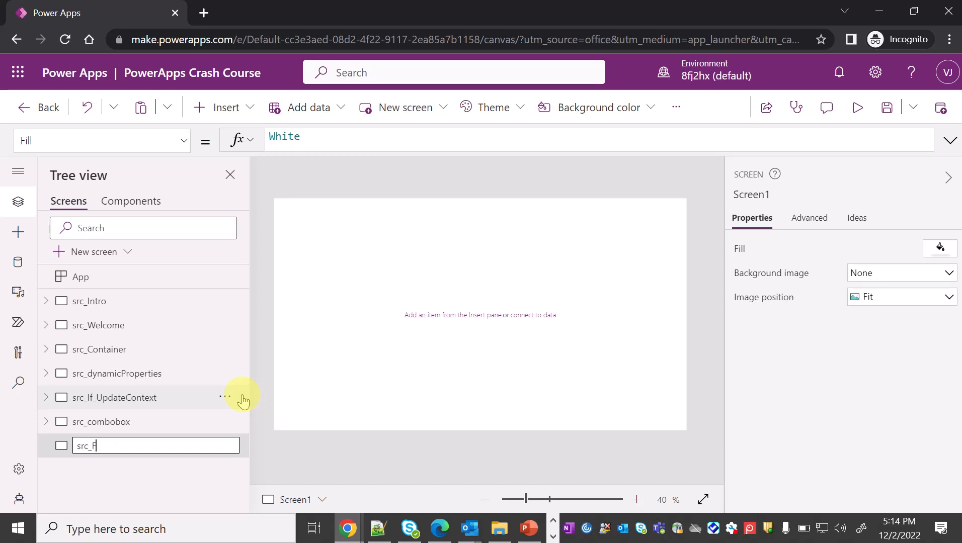
{"action": "left_click", "coordinate": [347, 390]}
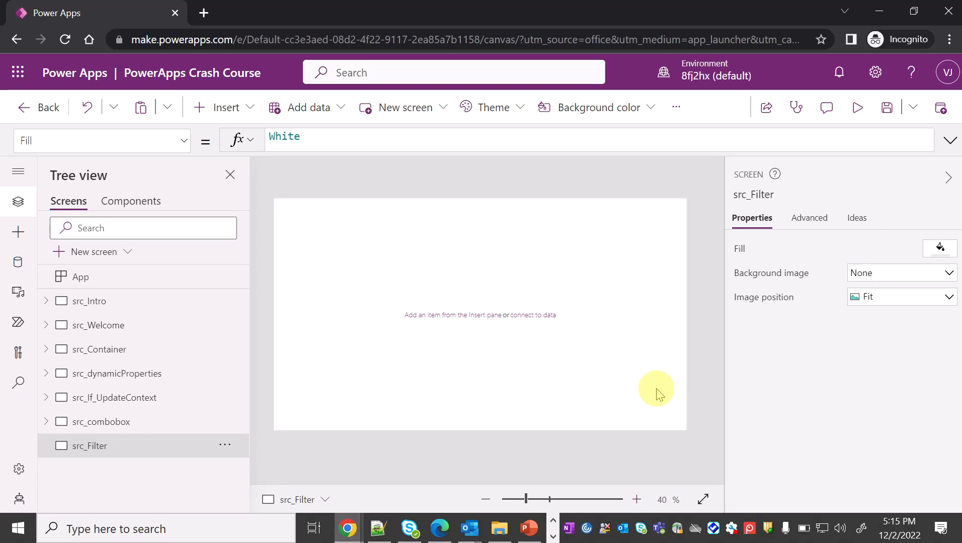
Insert a data table on src_Filter and connect it to the TestData collection.
{"action": "left_click", "coordinate": [19, 234]}
{"action": "left_click", "coordinate": [116, 203]}
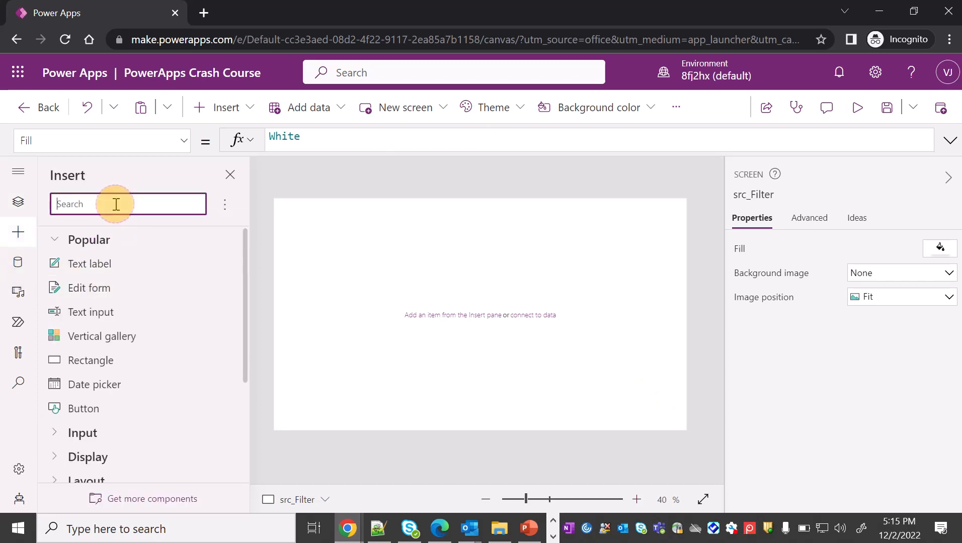
{"action": "type", "text": "data"}
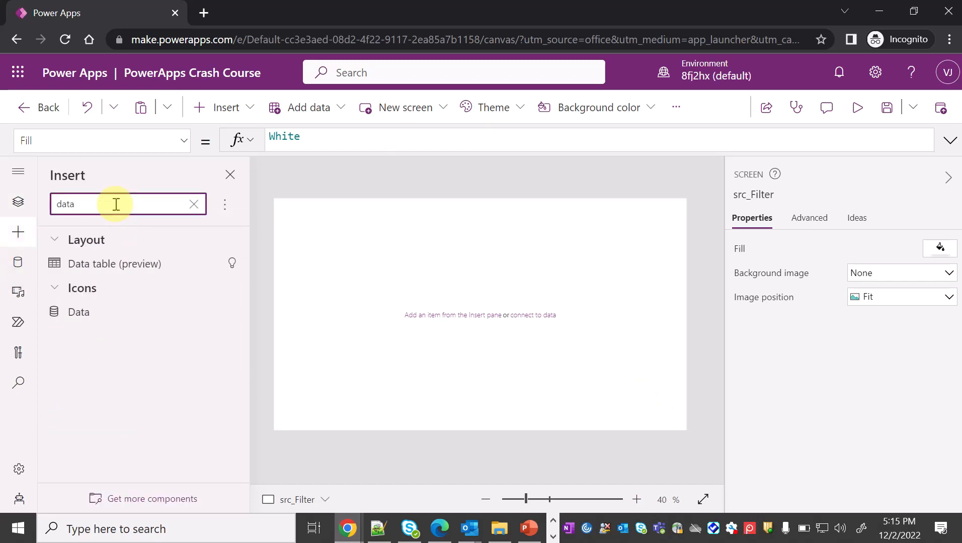
{"action": "left_click", "coordinate": [120, 265]}
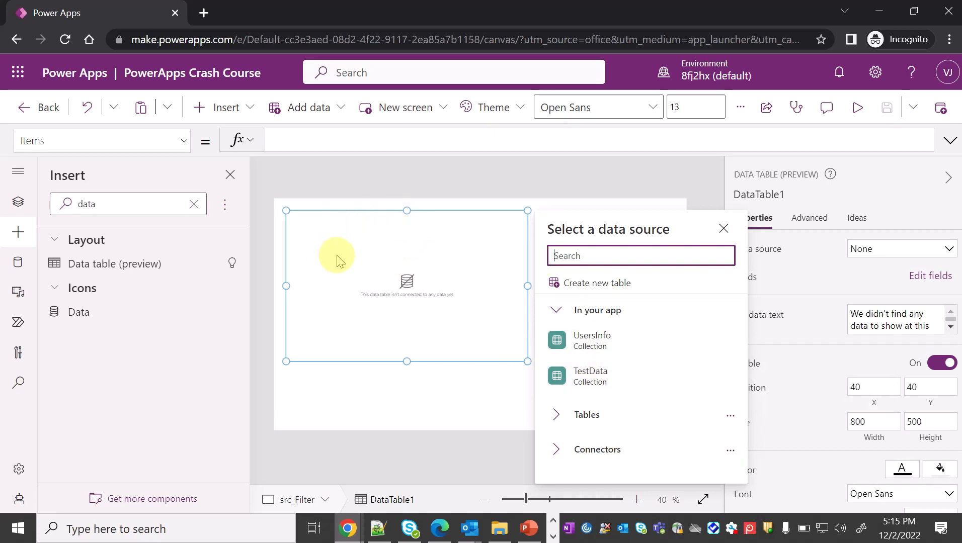
{"action": "left_click", "coordinate": [606, 372]}
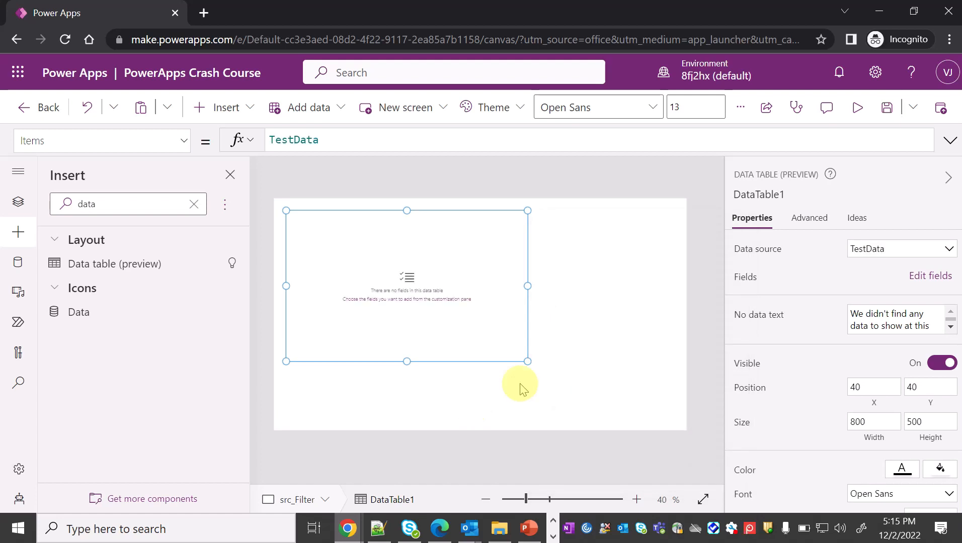
Move the data table to about X 27, Y 255 and widen it to about 1315.
{"action": "left_click", "coordinate": [362, 245]}
{"action": "left_click_drag", "start_coordinate": [363, 274], "coordinate": [367, 323]}
{"action": "left_click", "coordinate": [466, 335]}
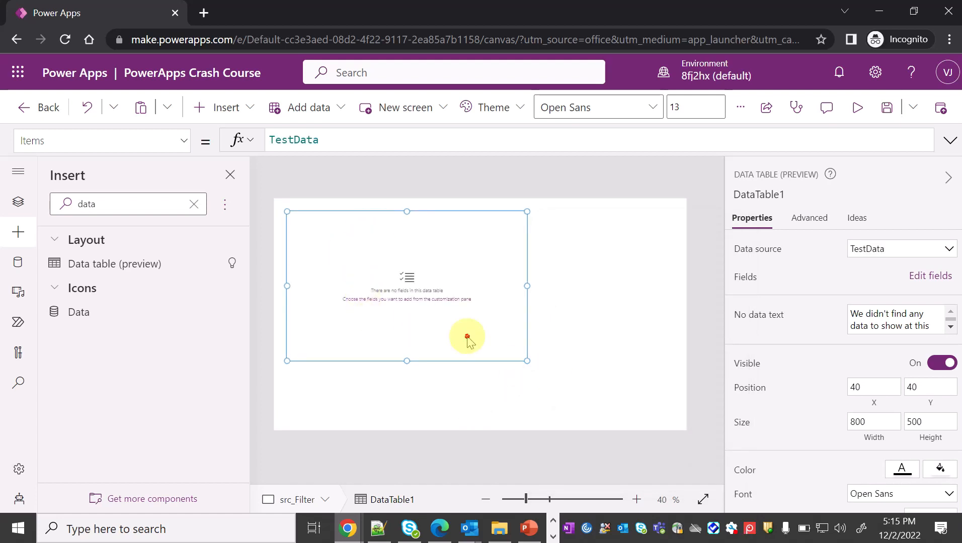
{"action": "left_click_drag", "start_coordinate": [290, 211], "coordinate": [287, 276]}
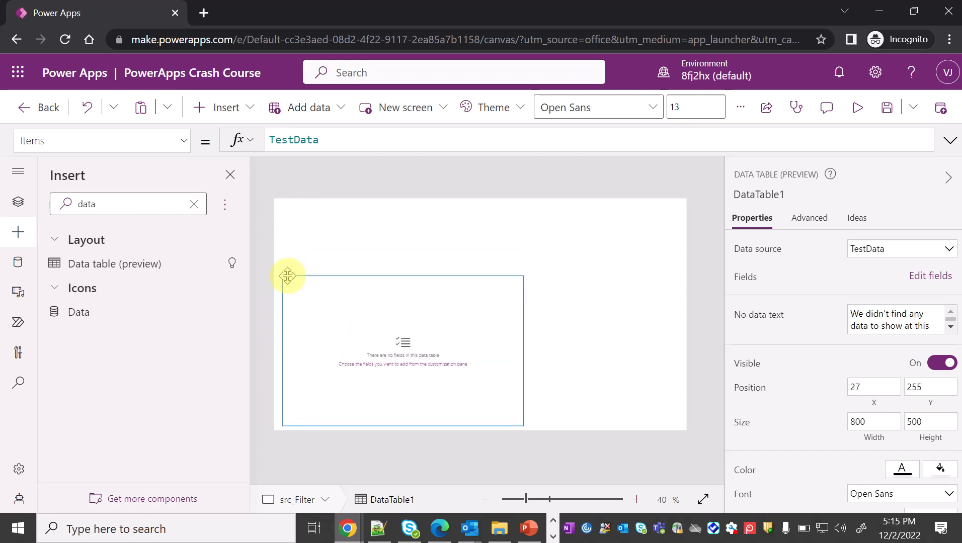
{"action": "left_click_drag", "start_coordinate": [523, 348], "coordinate": [679, 357]}
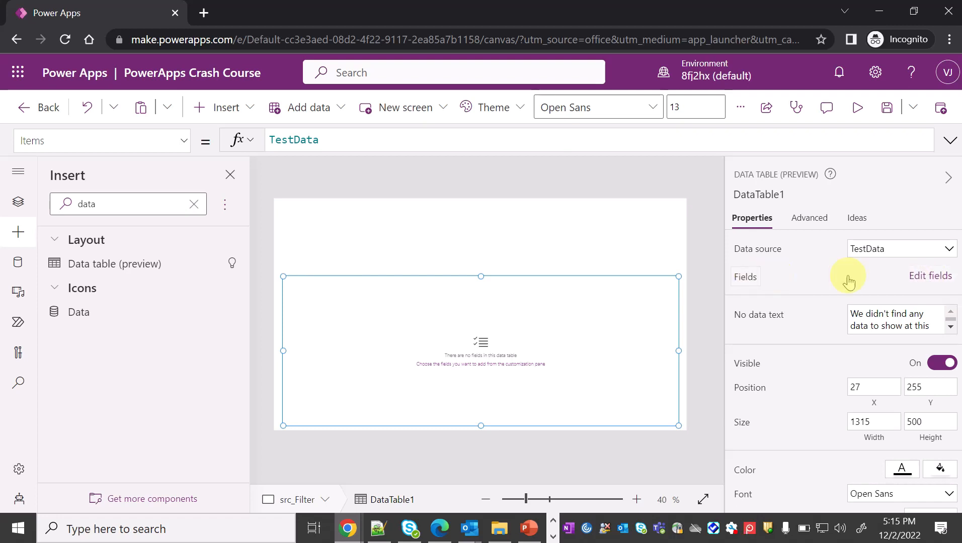
Add the Item, OrderDate, Region, Total, Units and UnitPrice fields to the data table, and extend it upward to about Y 115, height 636.
{"action": "left_click", "coordinate": [907, 281]}
{"action": "left_click", "coordinate": [522, 207]}
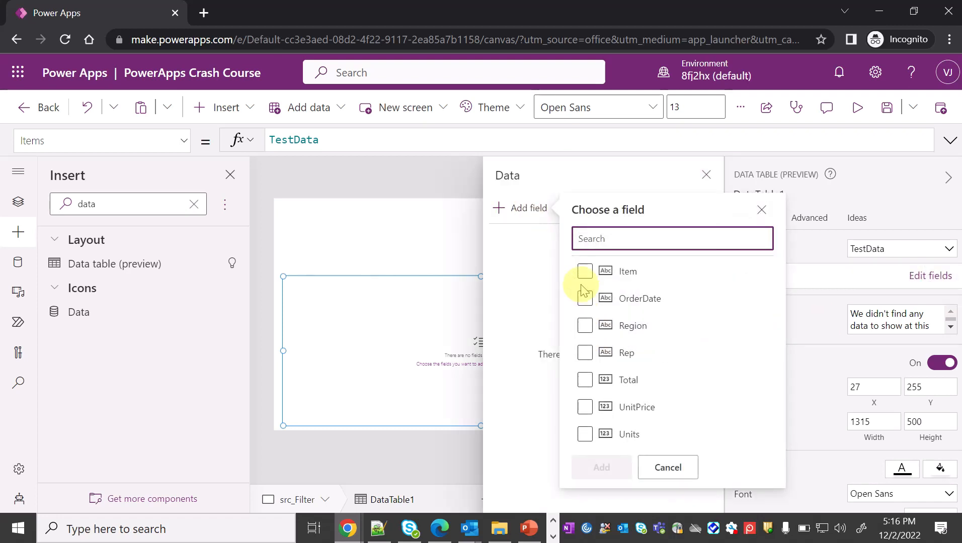
{"action": "left_click", "coordinate": [584, 270]}
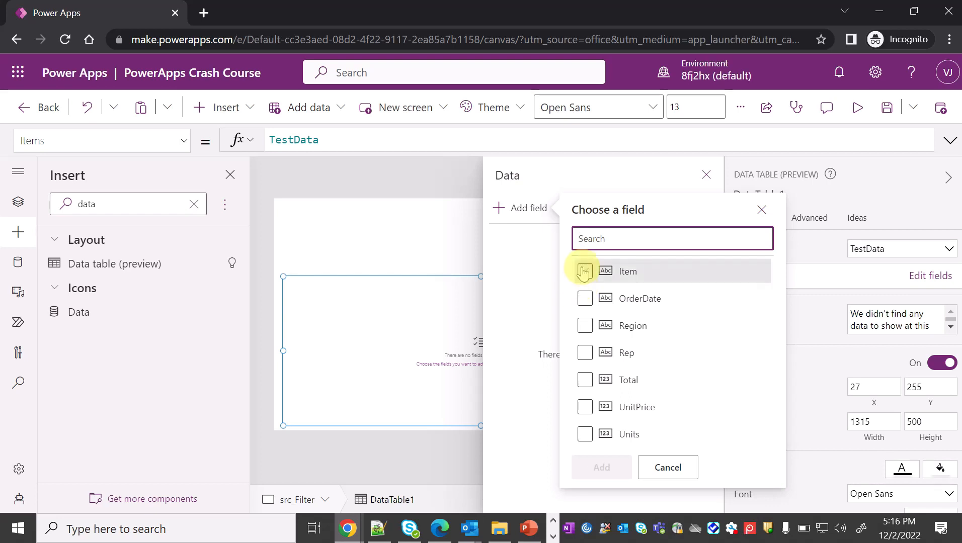
{"action": "left_click", "coordinate": [583, 297]}
{"action": "left_click", "coordinate": [586, 326]}
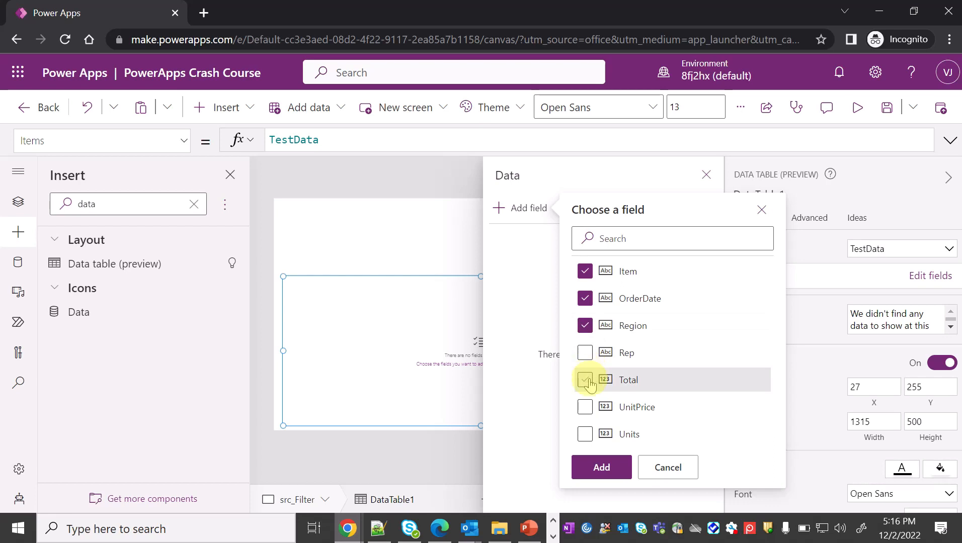
{"action": "left_click", "coordinate": [585, 381]}
{"action": "left_click", "coordinate": [586, 433]}
{"action": "left_click", "coordinate": [585, 406]}
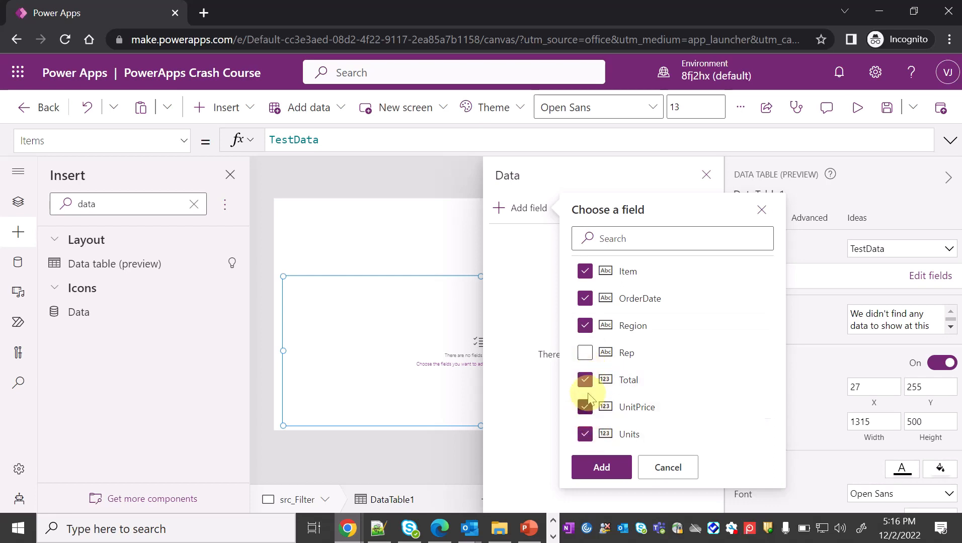
{"action": "left_click", "coordinate": [601, 468]}
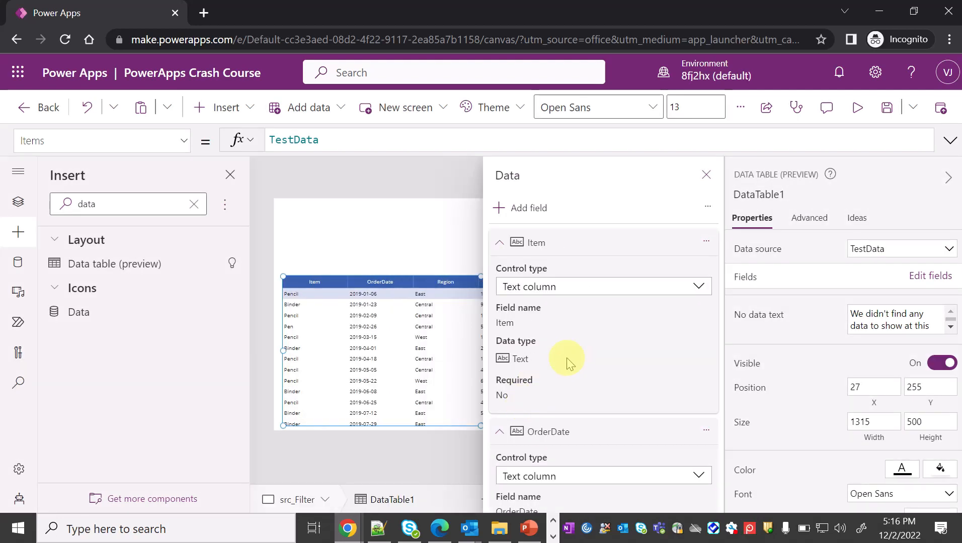
{"action": "left_click", "coordinate": [706, 176]}
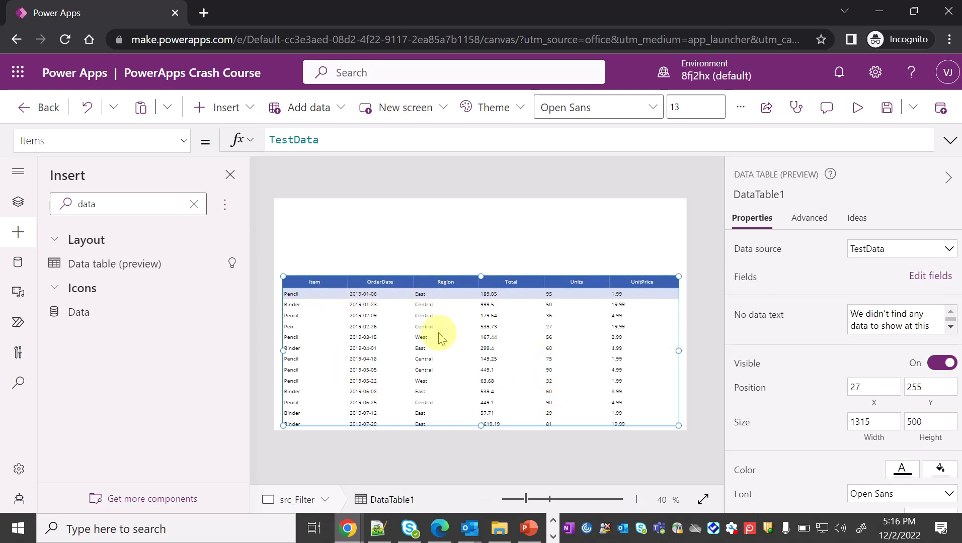
{"action": "left_click_drag", "start_coordinate": [479, 277], "coordinate": [472, 229]}
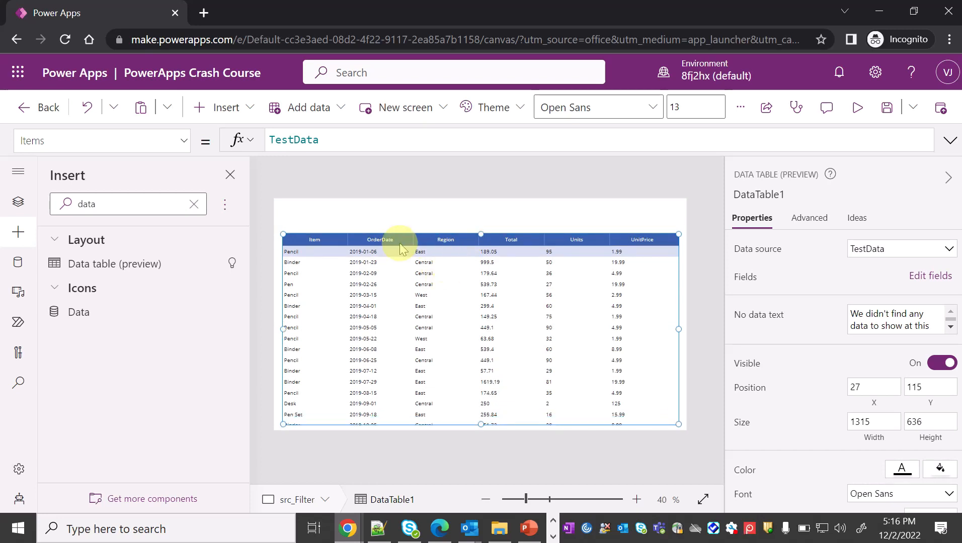
Insert a rectangle on src_Filter and place it directly above the data table's Item column header.
{"action": "left_click", "coordinate": [20, 206]}
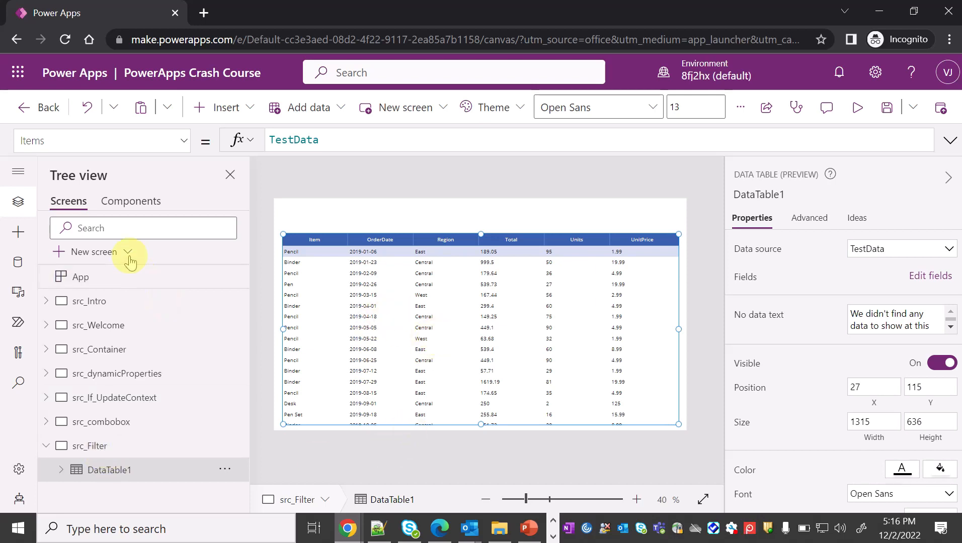
{"action": "left_click", "coordinate": [18, 232]}
{"action": "left_click", "coordinate": [132, 204]}
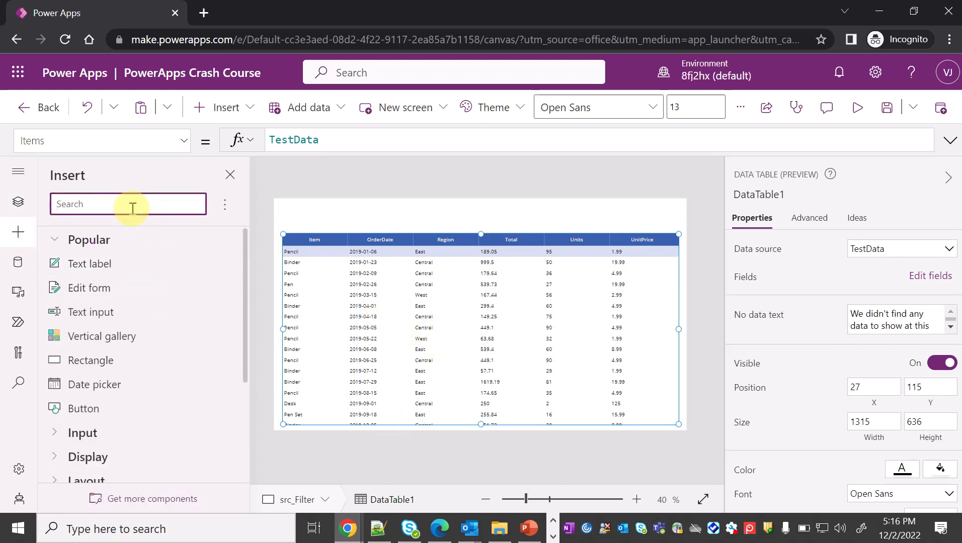
{"action": "type", "text": "rectangle"}
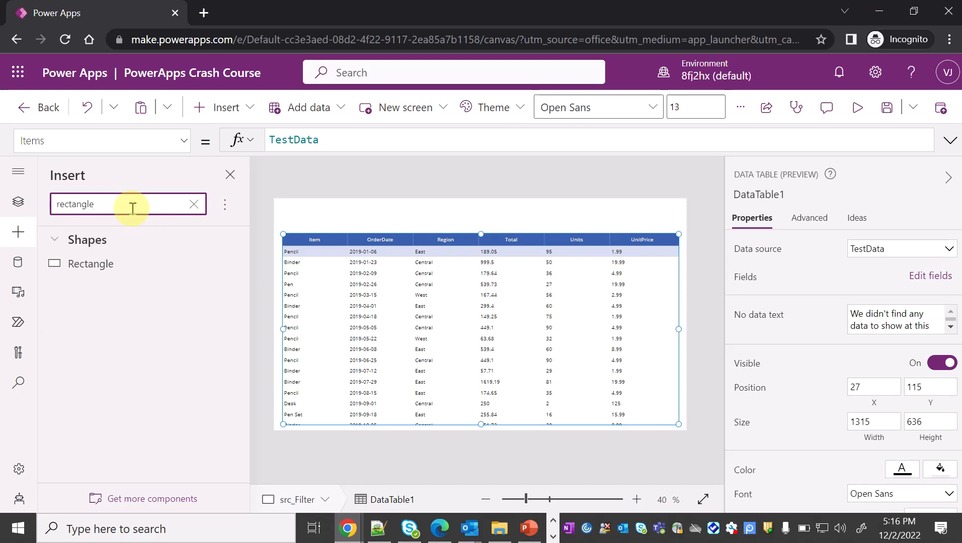
{"action": "left_click", "coordinate": [108, 263]}
{"action": "left_click_drag", "start_coordinate": [306, 220], "coordinate": [299, 212]}
{"action": "left_click", "coordinate": [424, 279]}
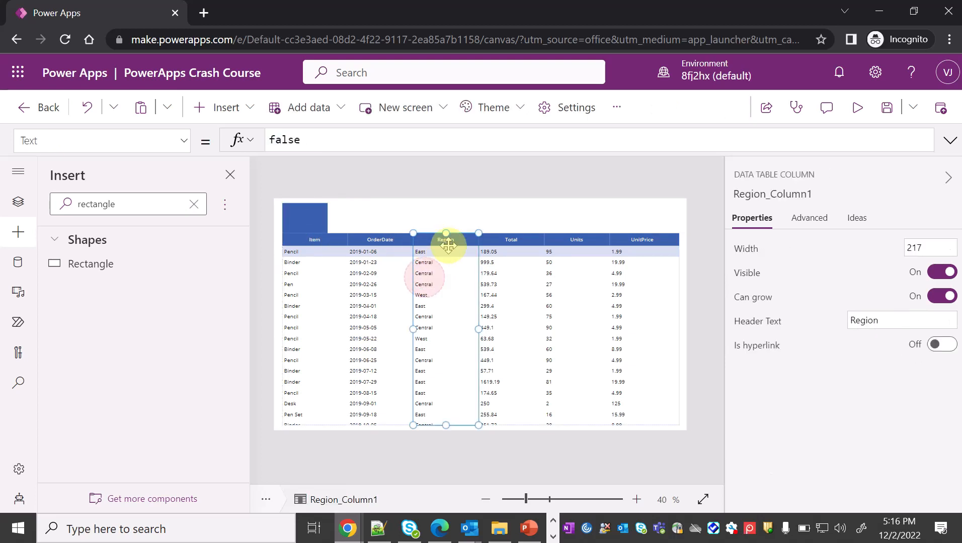
{"action": "left_click", "coordinate": [668, 241]}
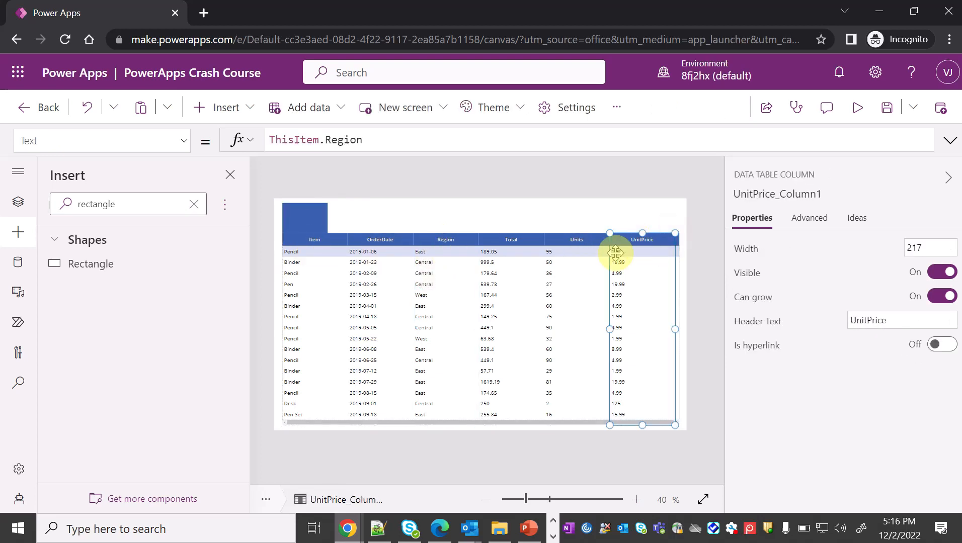
{"action": "left_click", "coordinate": [18, 203]}
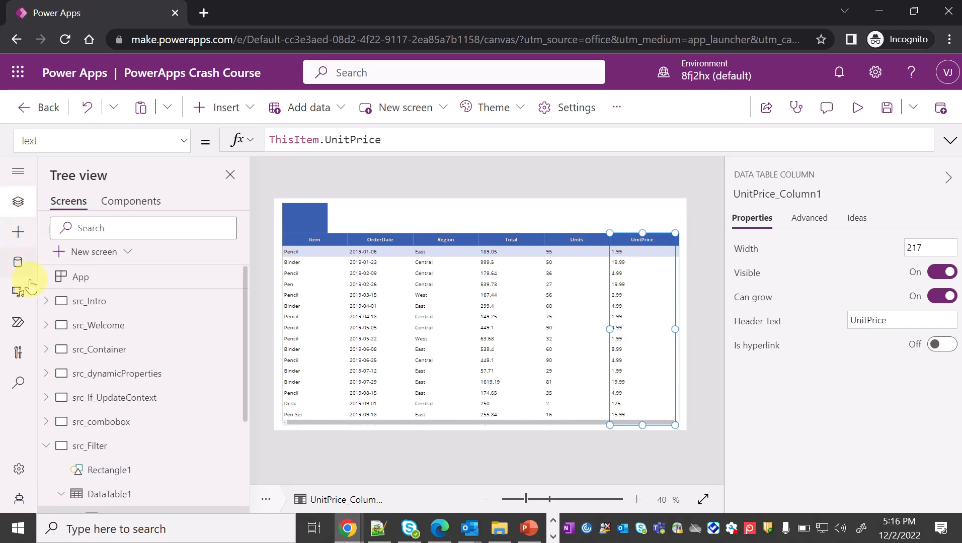
Lower the top edge of DataTable1 to about Y 152, reducing the table's height to about 598.
{"action": "scroll", "coordinate": [83, 402], "scroll_direction": "down", "scroll_amount": 3}
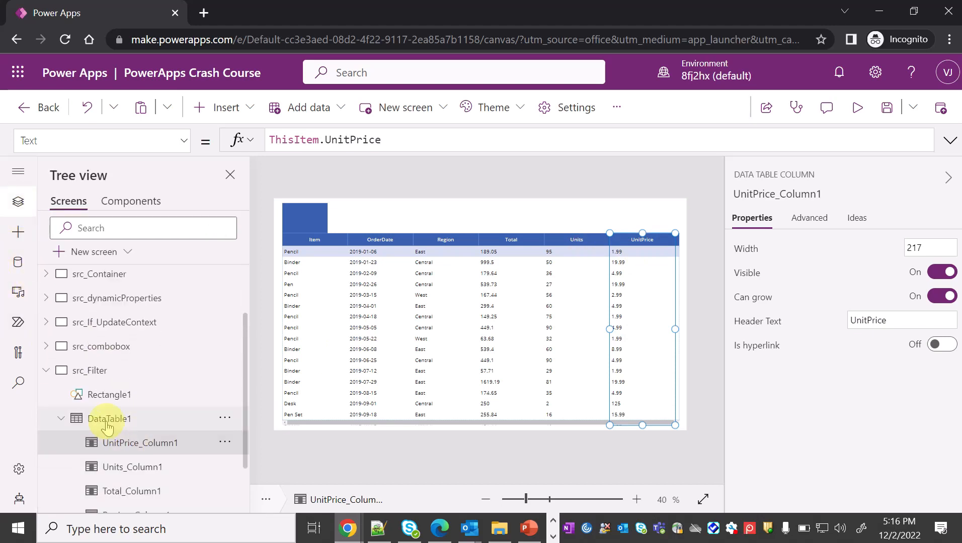
{"action": "left_click", "coordinate": [91, 420]}
{"action": "left_click_drag", "start_coordinate": [481, 233], "coordinate": [481, 241]}
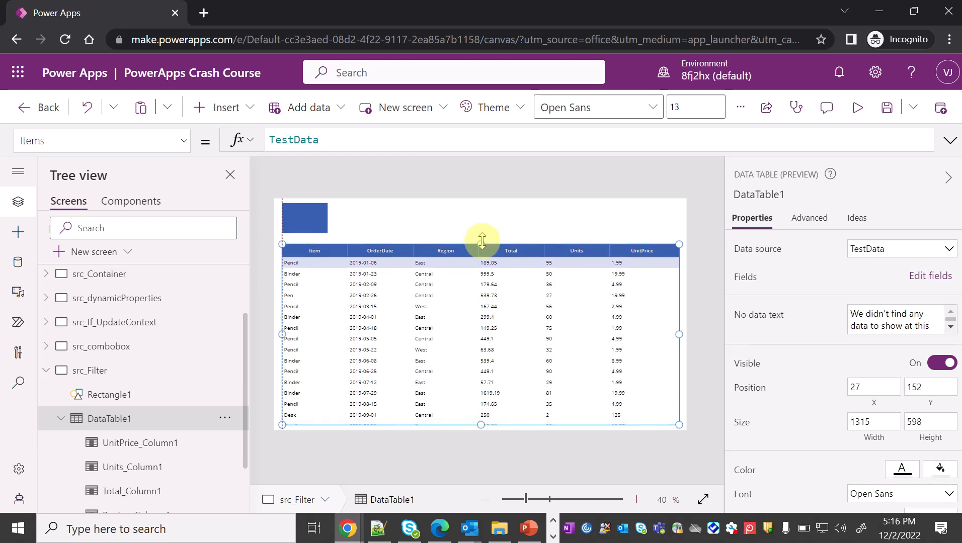
Resize the rectangle above the data table to about 1300 wide and 85 high, and fill it with light grey.
{"action": "left_click", "coordinate": [304, 218]}
{"action": "left_click_drag", "start_coordinate": [328, 219], "coordinate": [678, 222]}
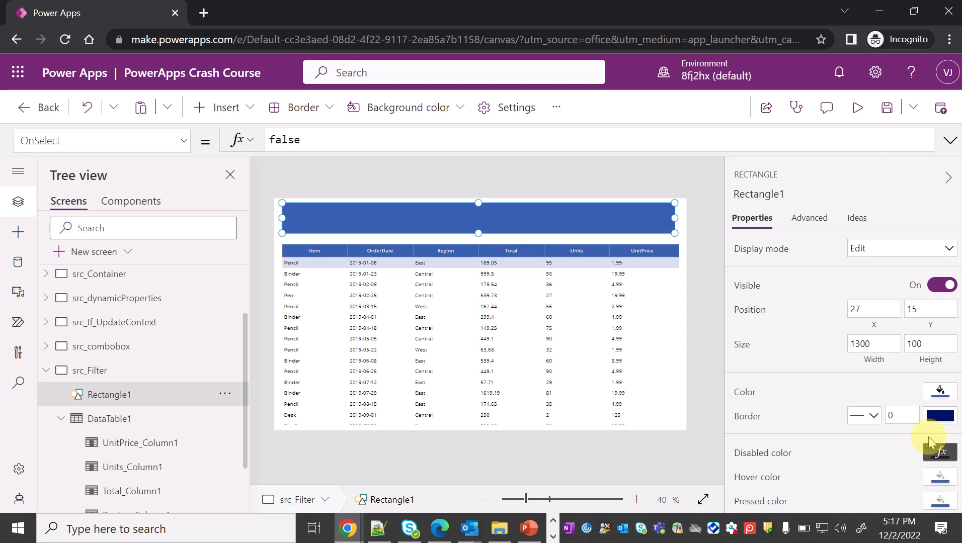
{"action": "left_click", "coordinate": [939, 391]}
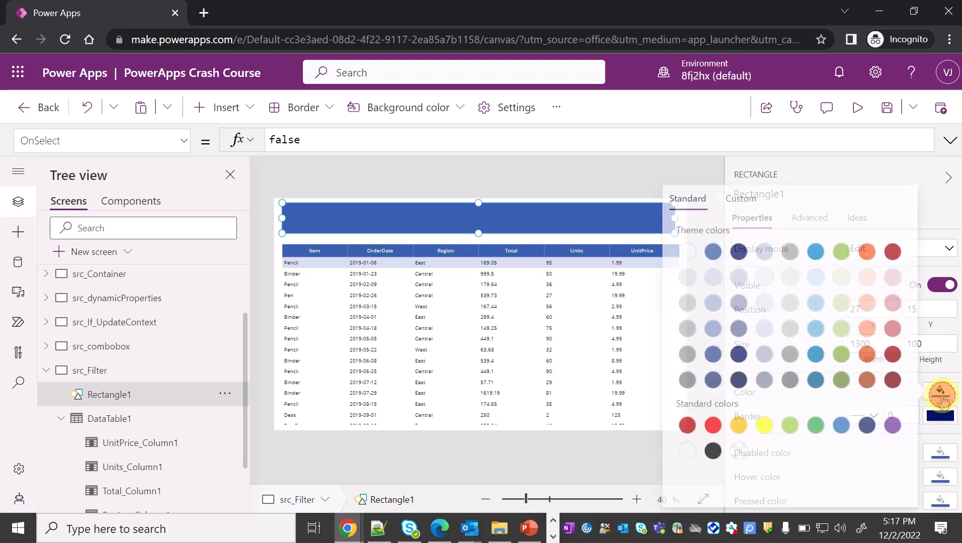
{"action": "left_click", "coordinate": [684, 277]}
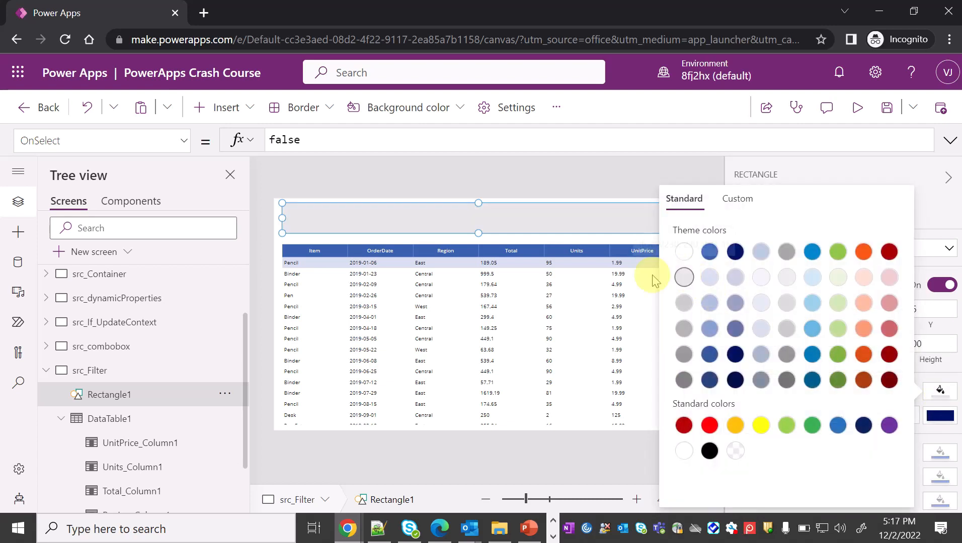
{"action": "left_click_drag", "start_coordinate": [478, 233], "coordinate": [475, 231]}
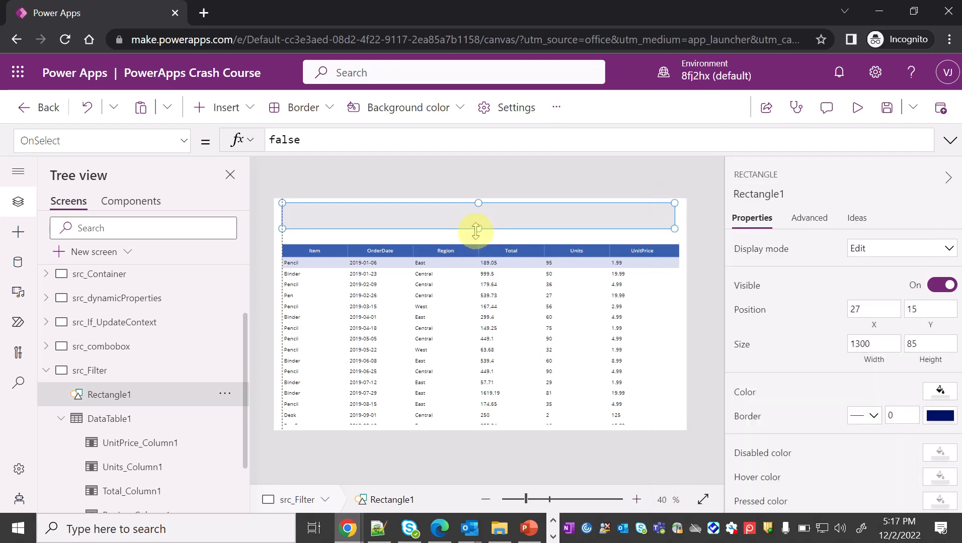
{"action": "left_click", "coordinate": [443, 239]}
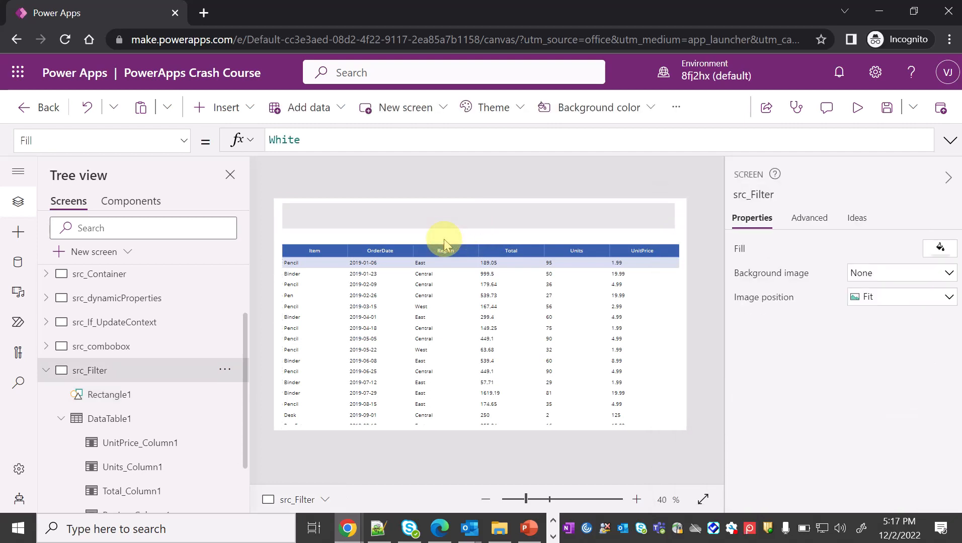
Insert a text input at the left end of the grey rectangle and widen it slightly.
{"action": "left_click", "coordinate": [18, 237]}
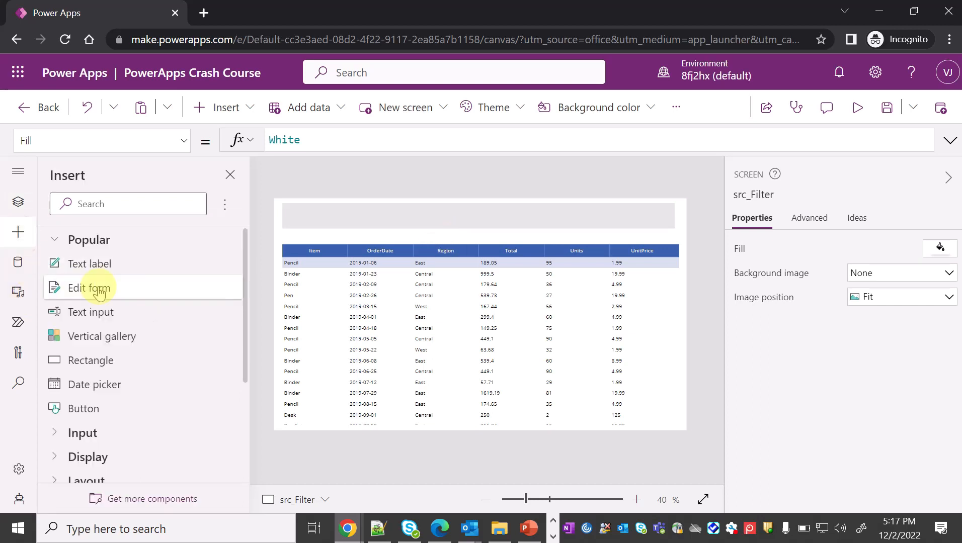
{"action": "left_click", "coordinate": [19, 203]}
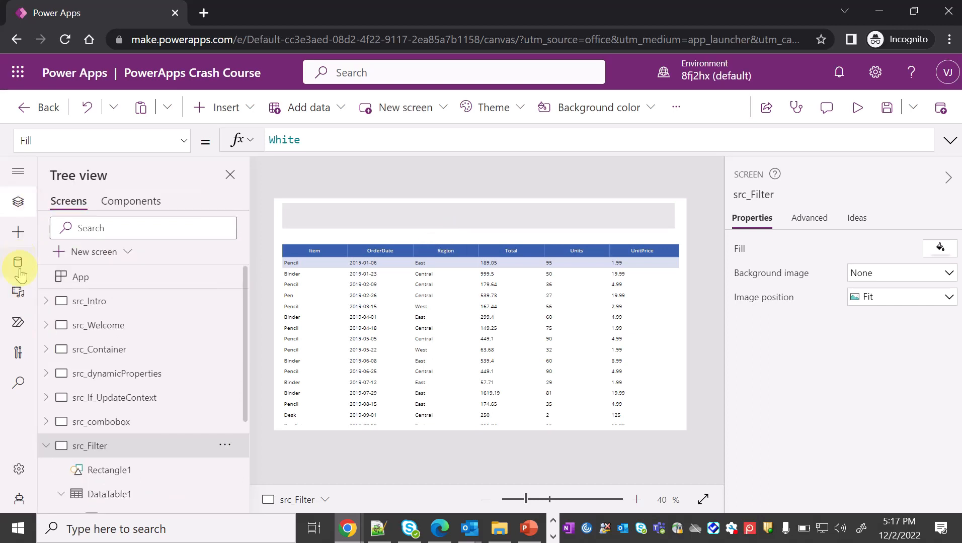
{"action": "left_click", "coordinate": [23, 232]}
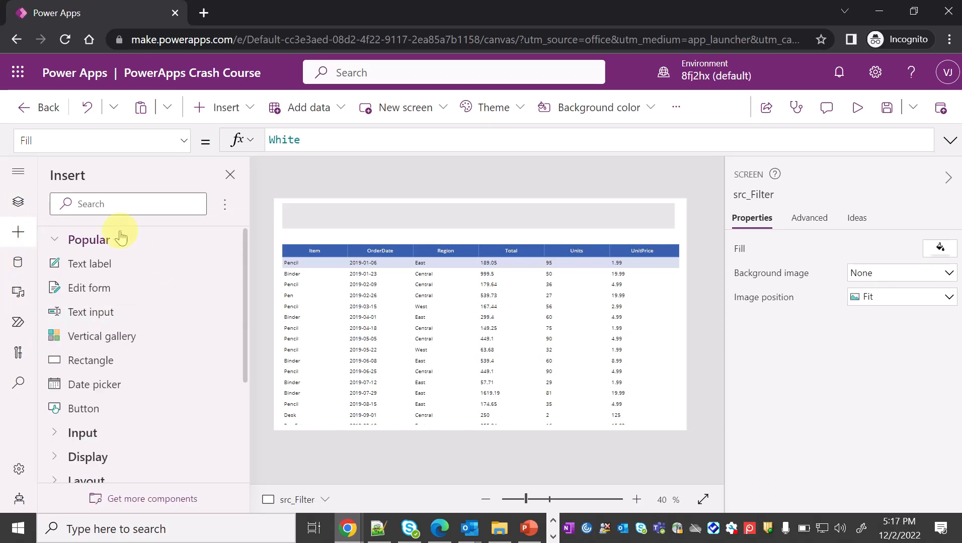
{"action": "left_click", "coordinate": [107, 312]}
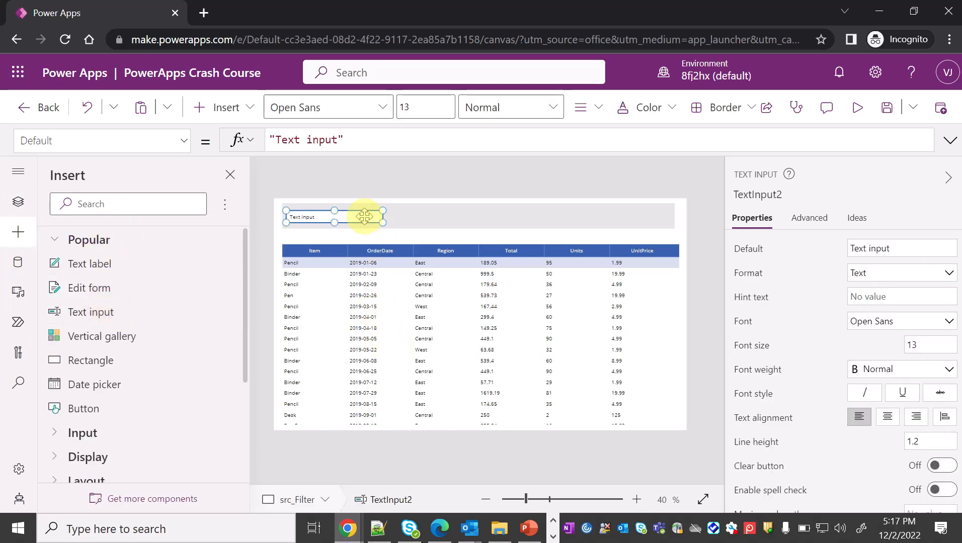
{"action": "left_click_drag", "start_coordinate": [382, 222], "coordinate": [391, 222]}
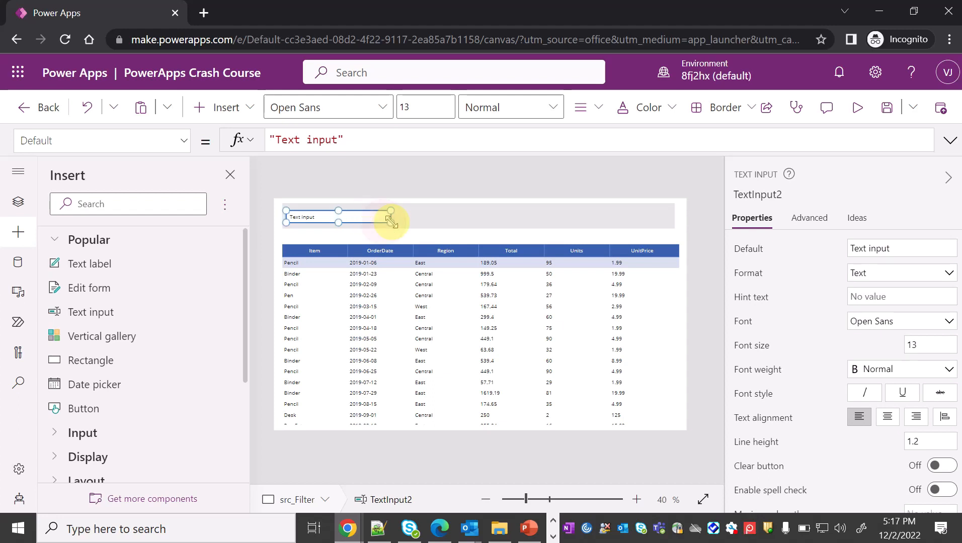
Rename the new text input as txt_itemfilter.
{"action": "left_click", "coordinate": [765, 196]}
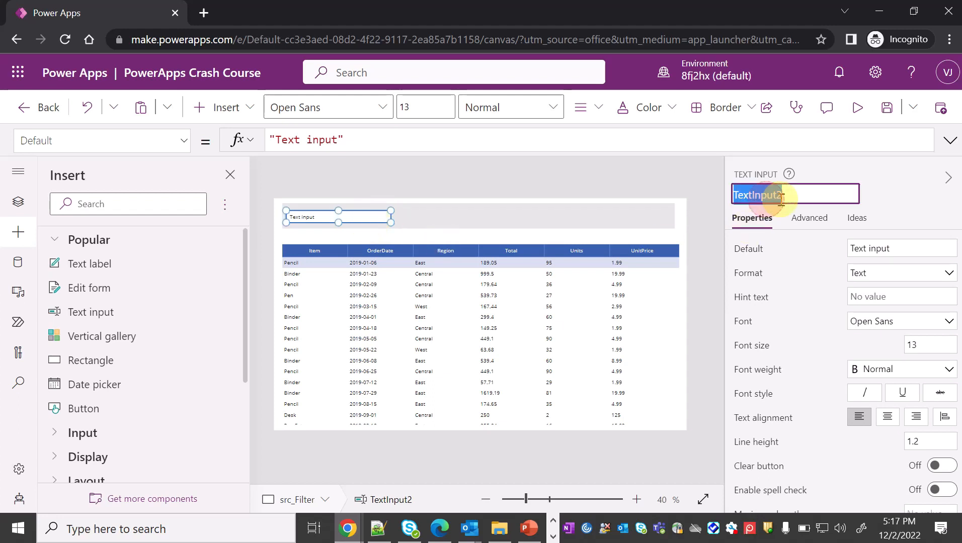
{"action": "type", "text": "txt_itemfilter"}
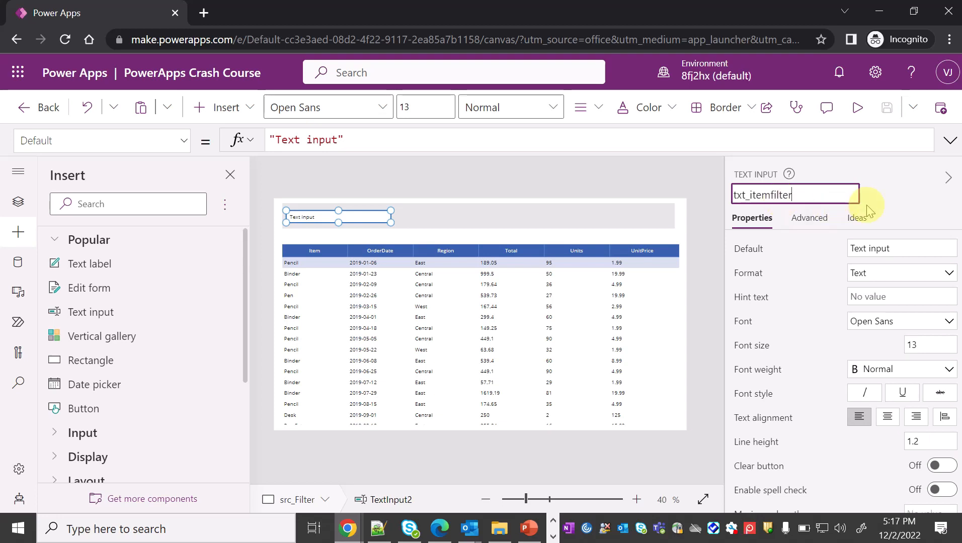
{"action": "key", "text": "Return"}
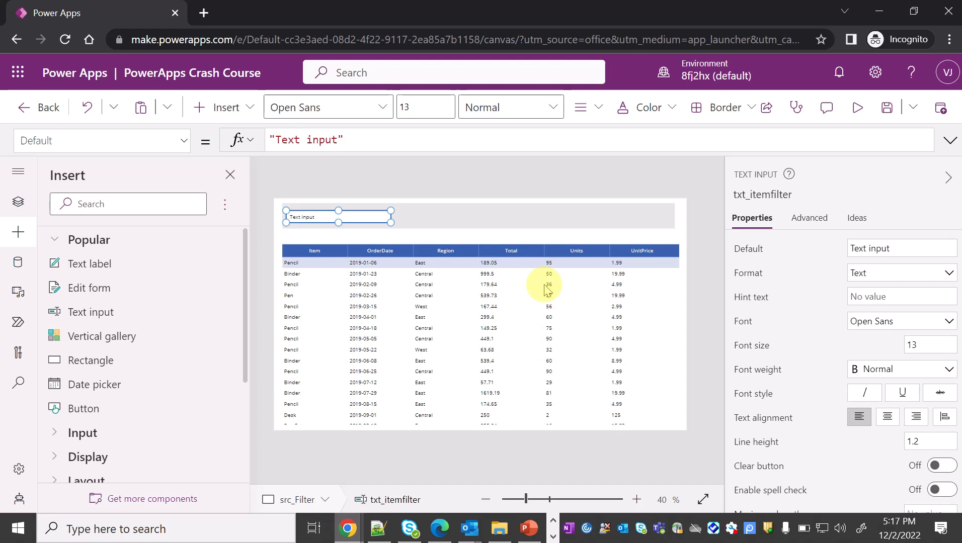
Start a Filter( function in front of TestData in the Items formula of DataTable1.
{"action": "left_click", "coordinate": [661, 368]}
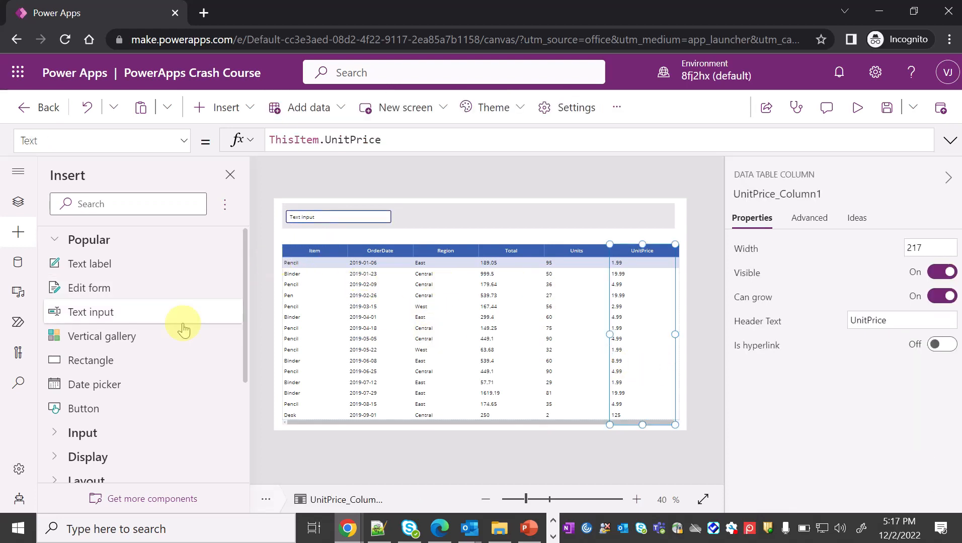
{"action": "left_click", "coordinate": [10, 202]}
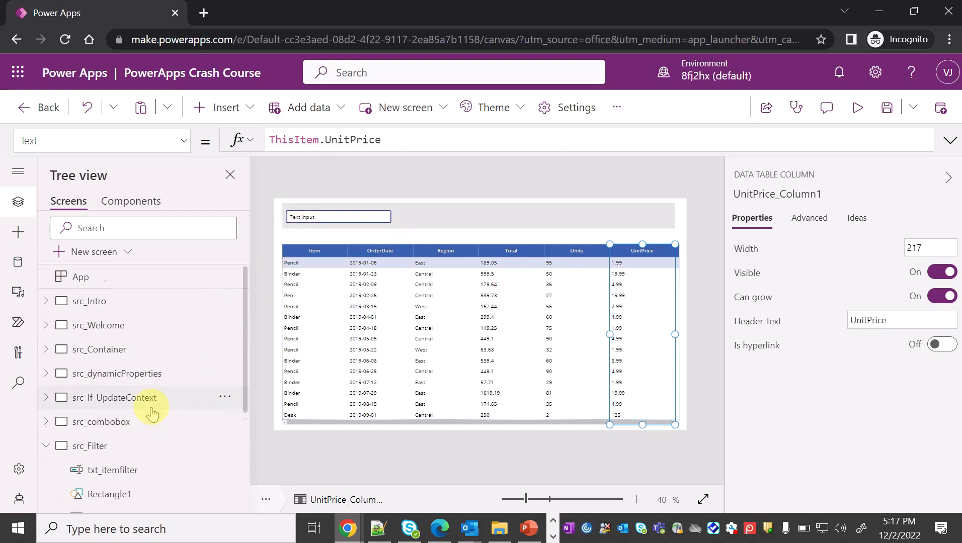
{"action": "scroll", "coordinate": [152, 413], "scroll_direction": "down", "scroll_amount": 3}
{"action": "left_click", "coordinate": [109, 367]}
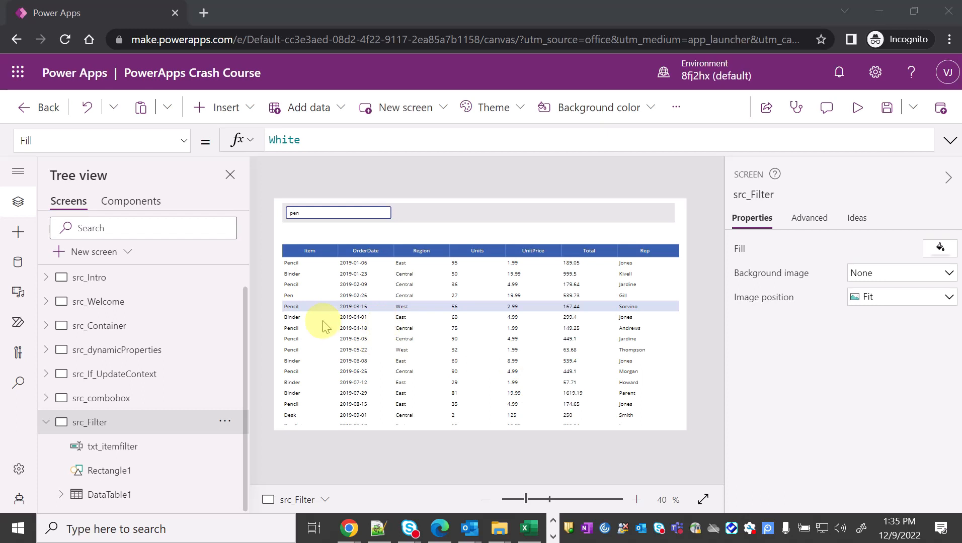
{"action": "left_click", "coordinate": [109, 494]}
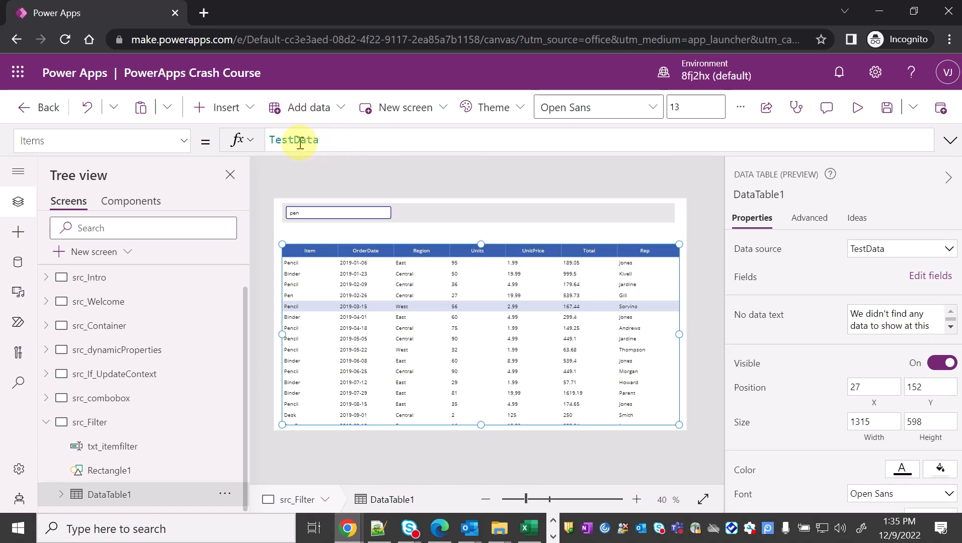
{"action": "left_click", "coordinate": [270, 139]}
{"action": "type", "text": "Filter"}
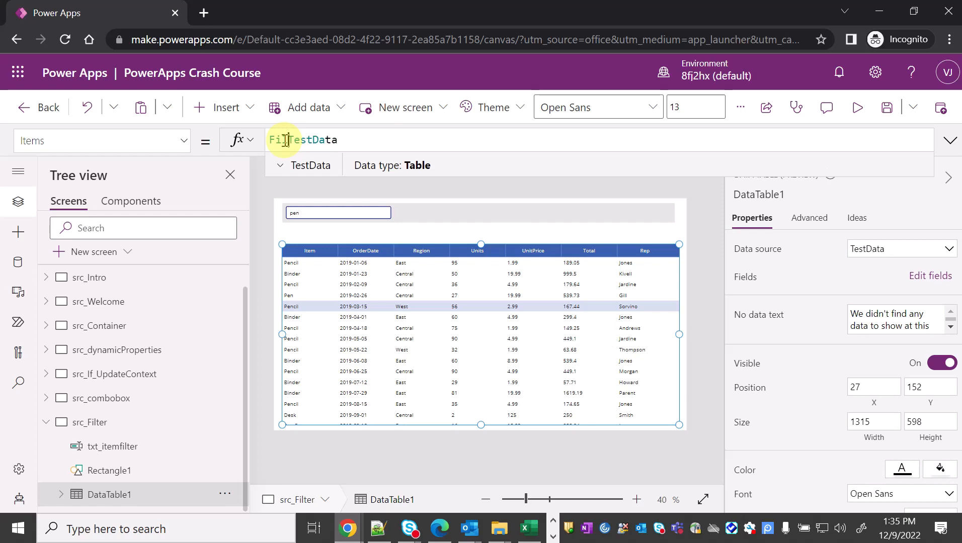
{"action": "type", "text": "("}
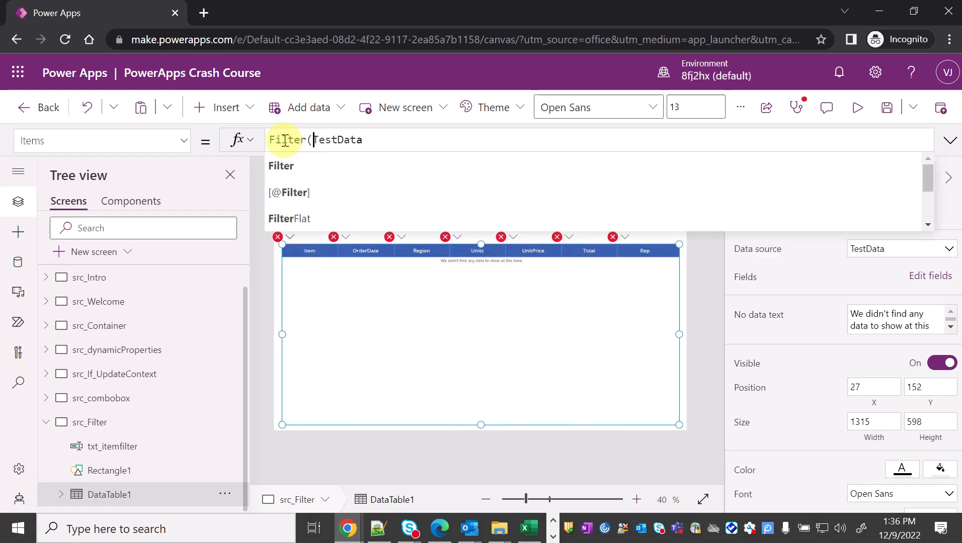
Complete the Items formula as Filter(TestData, txt_itemfilter.Text in ThisRecord.Item).
{"action": "left_click", "coordinate": [364, 140]}
{"action": "type", "text": ", txt"}
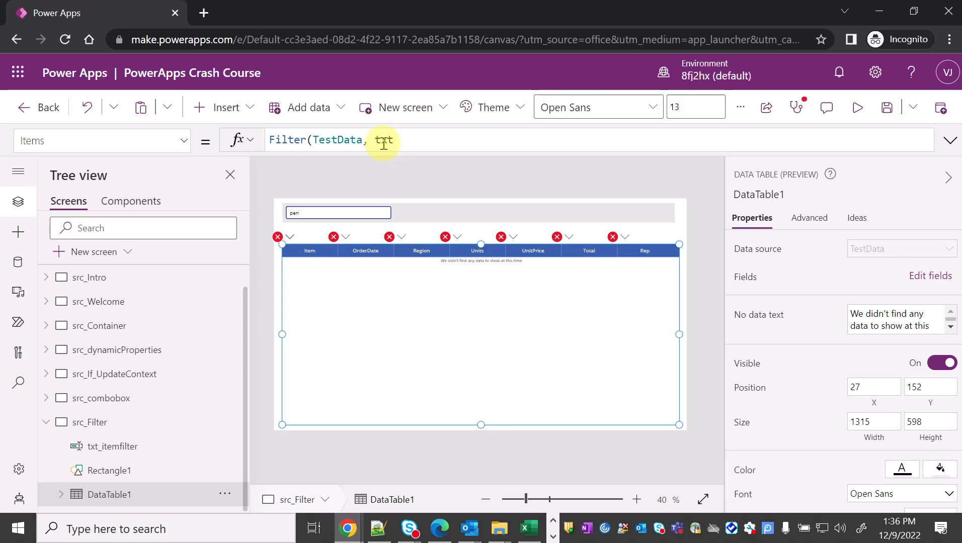
{"action": "left_click", "coordinate": [313, 166]}
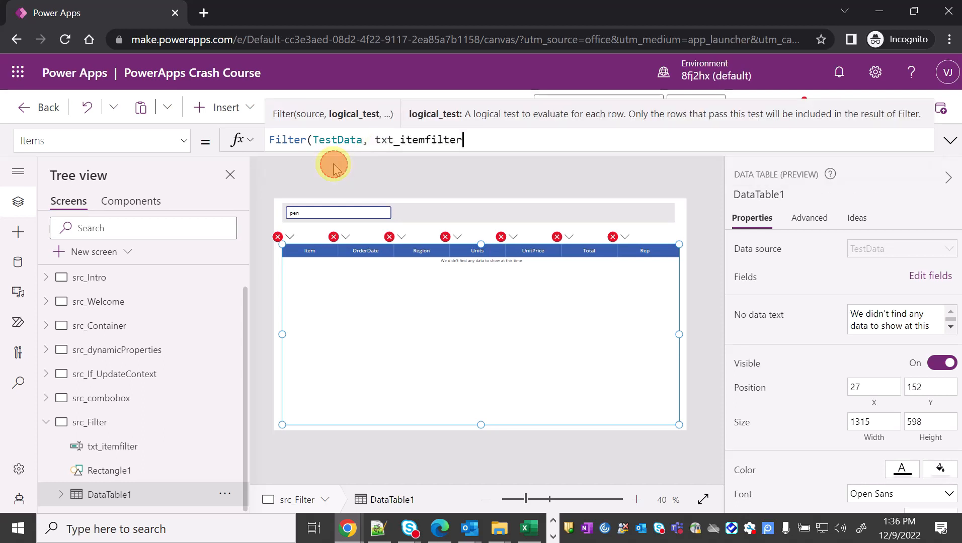
{"action": "type", "text": ".te"}
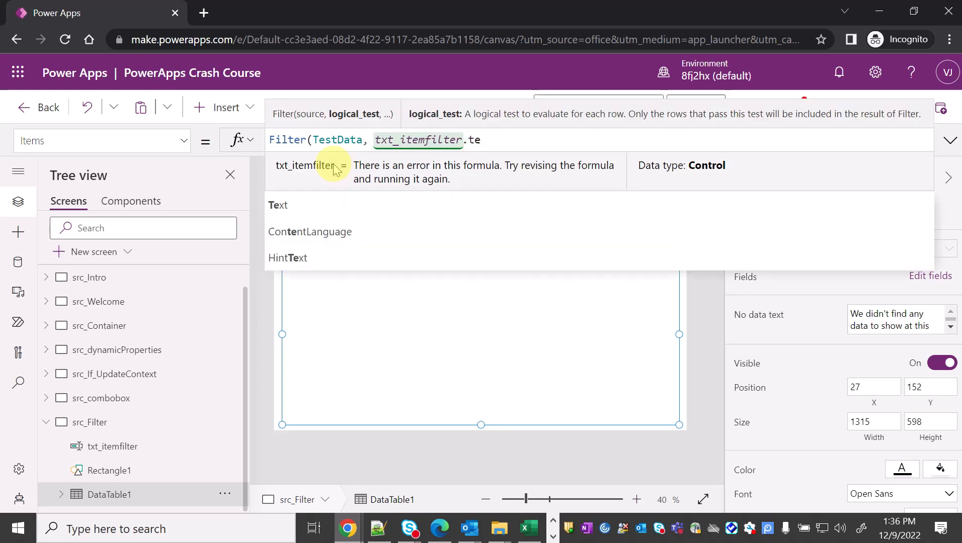
{"action": "left_click", "coordinate": [338, 169]}
{"action": "type", "text": "in "}
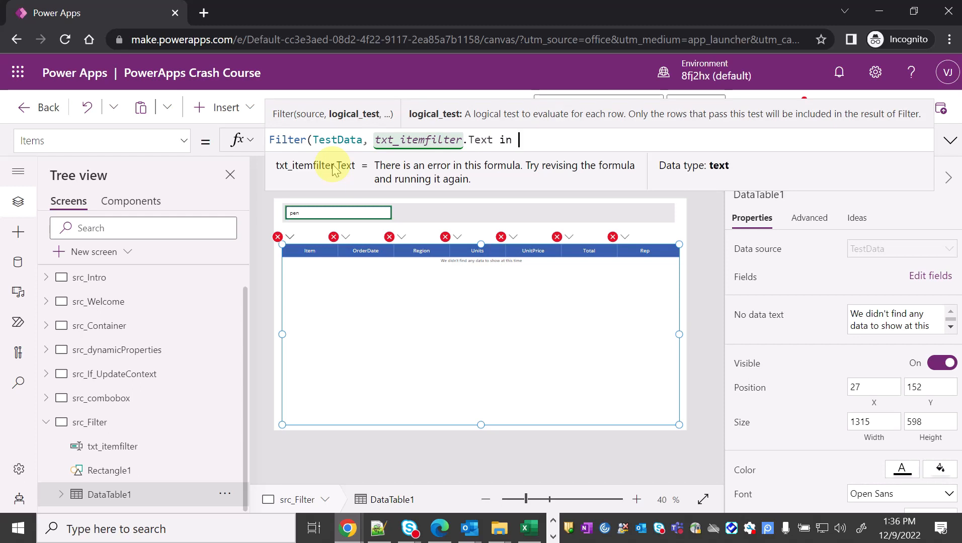
{"action": "type", "text": "th"}
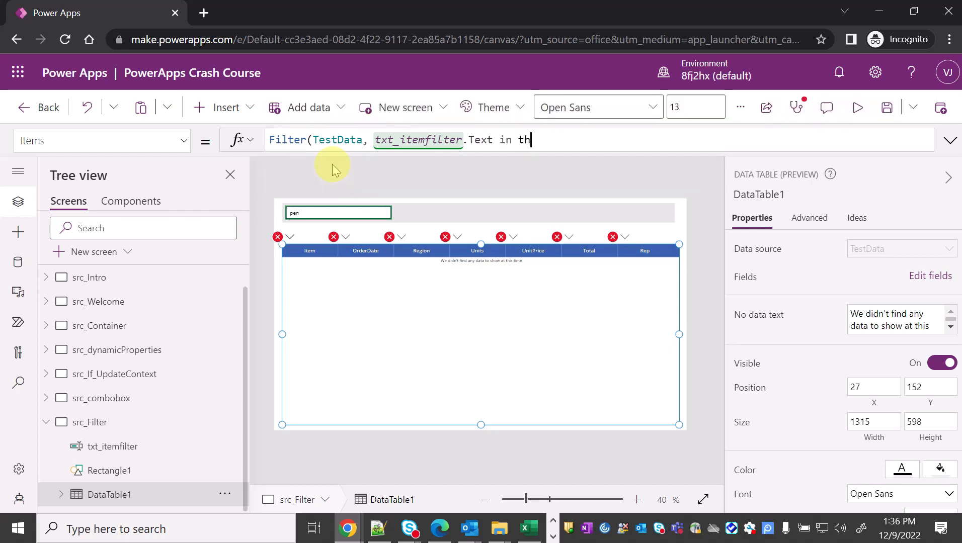
{"action": "type", "text": "i"}
{"action": "left_click", "coordinate": [324, 166]}
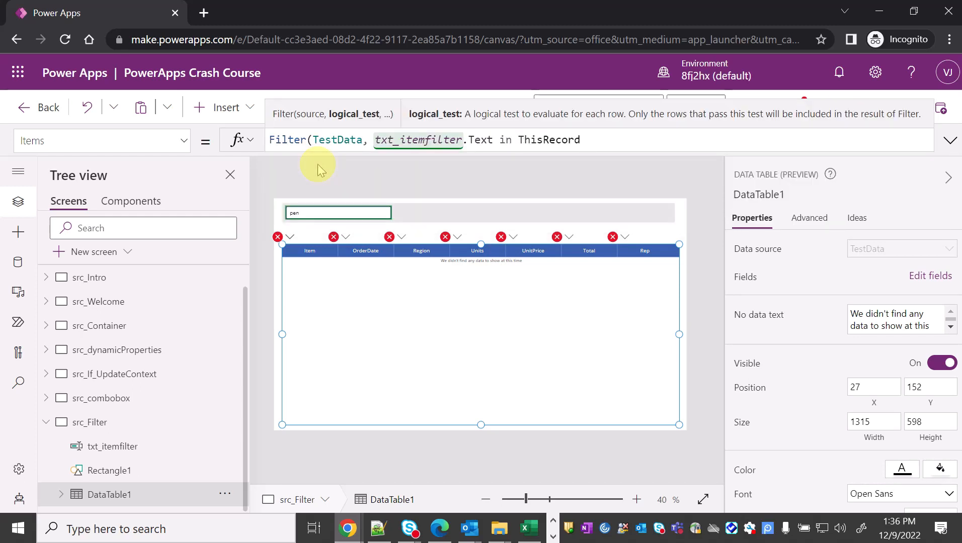
{"action": "type", "text": ".ite"}
{"action": "left_click", "coordinate": [314, 166]}
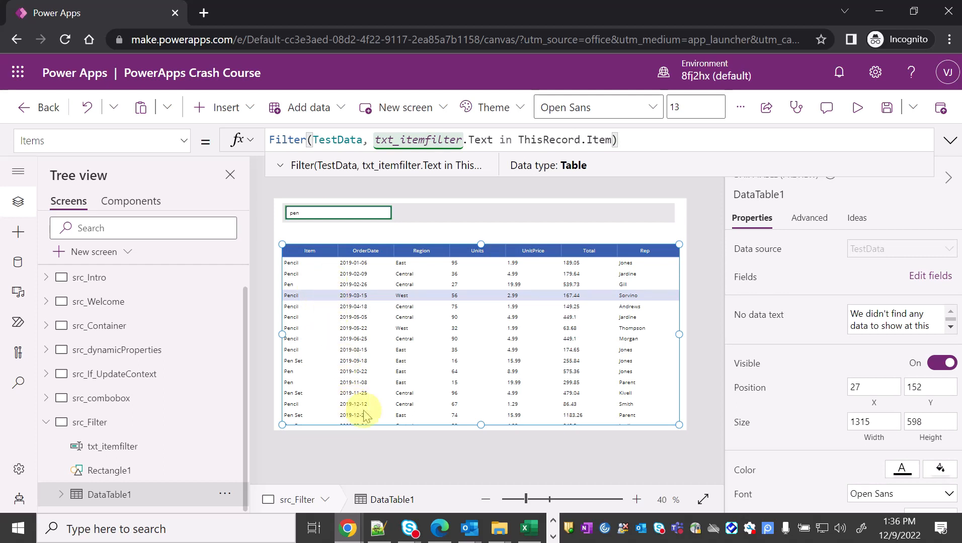
{"action": "left_click", "coordinate": [270, 353]}
Preview the app, check the rows listed for "pen", and extend the item filter to "pencil".
{"action": "left_click", "coordinate": [857, 107]}
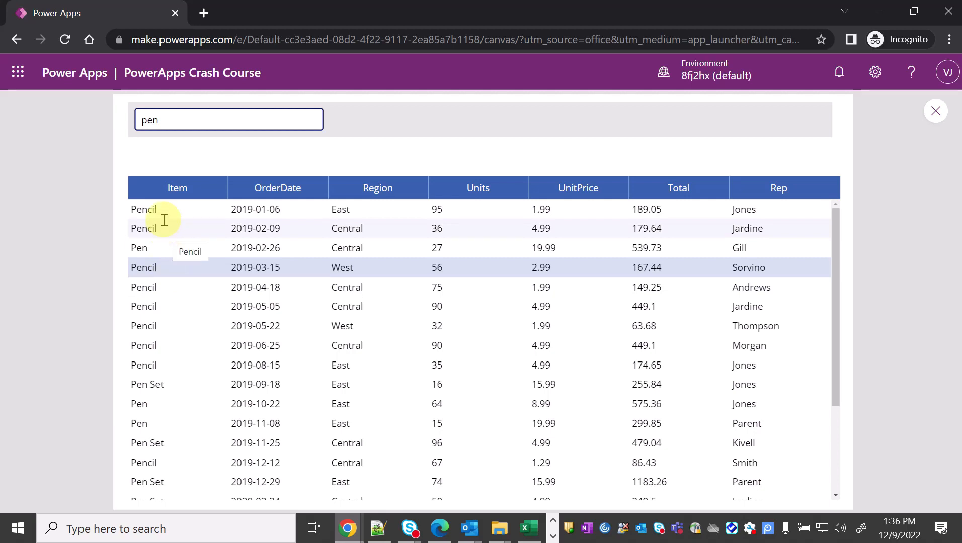
{"action": "scroll", "coordinate": [208, 369], "scroll_direction": "down", "scroll_amount": 3}
{"action": "scroll", "coordinate": [208, 369], "scroll_direction": "up", "scroll_amount": 3}
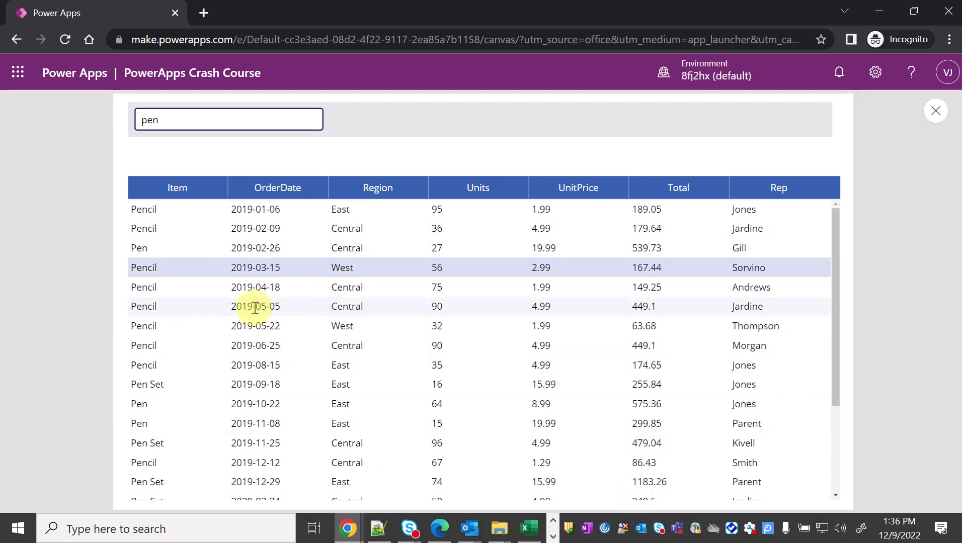
{"action": "left_click", "coordinate": [172, 119]}
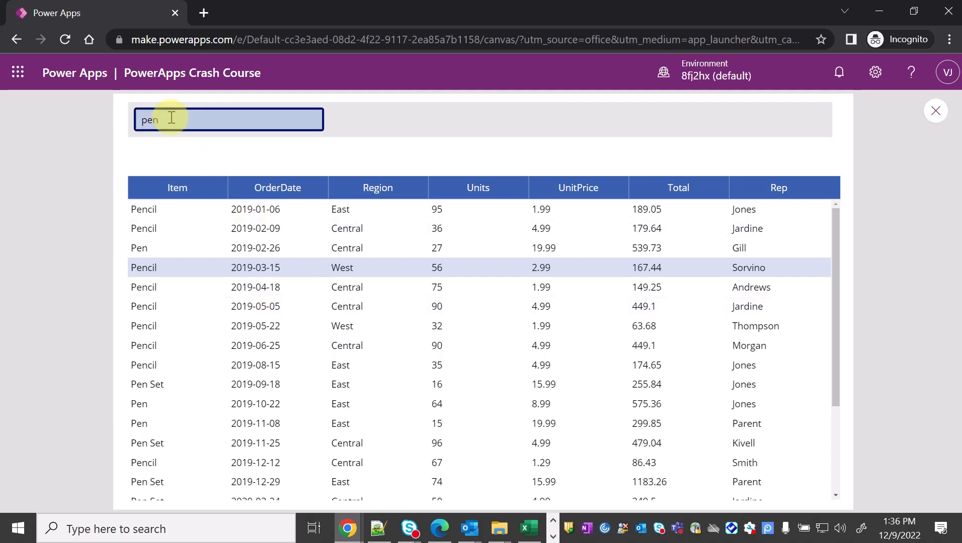
{"action": "type", "text": "cil"}
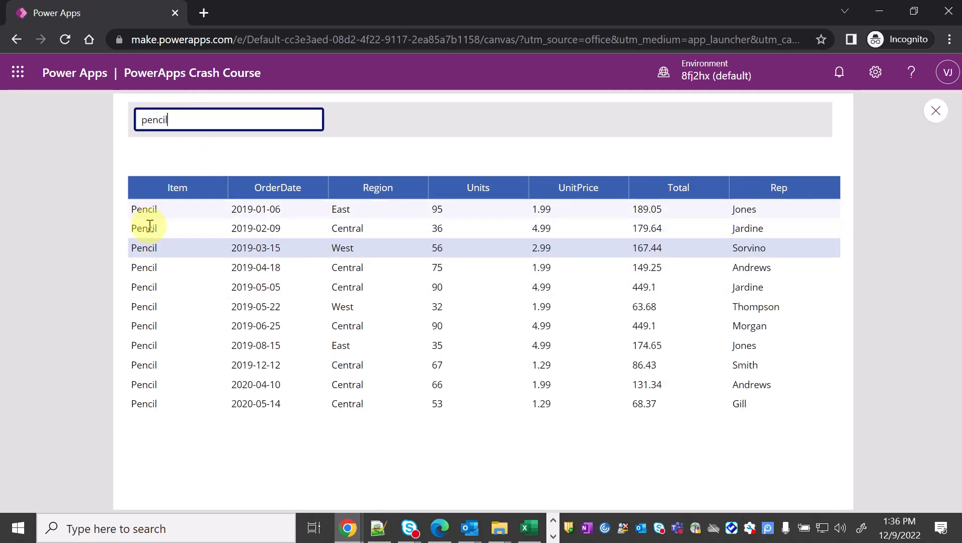
Test the item filter with "bin" in place of "pencil" and close the preview.
{"action": "left_click", "coordinate": [176, 120]}
{"action": "key", "text": "BackSpace"}
{"action": "key", "text": "BackSpace"}
{"action": "key", "text": "BackSpace"}
{"action": "key", "text": "BackSpace"}
{"action": "key", "text": "BackSpace"}
{"action": "key", "text": "BackSpace"}
{"action": "type", "text": "bi"}
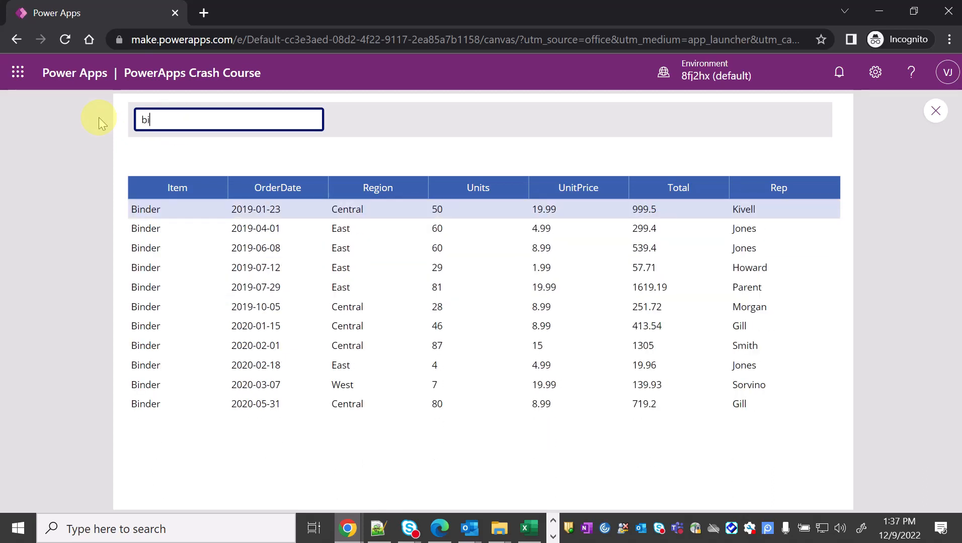
{"action": "type", "text": "n"}
{"action": "left_click", "coordinate": [932, 109]}
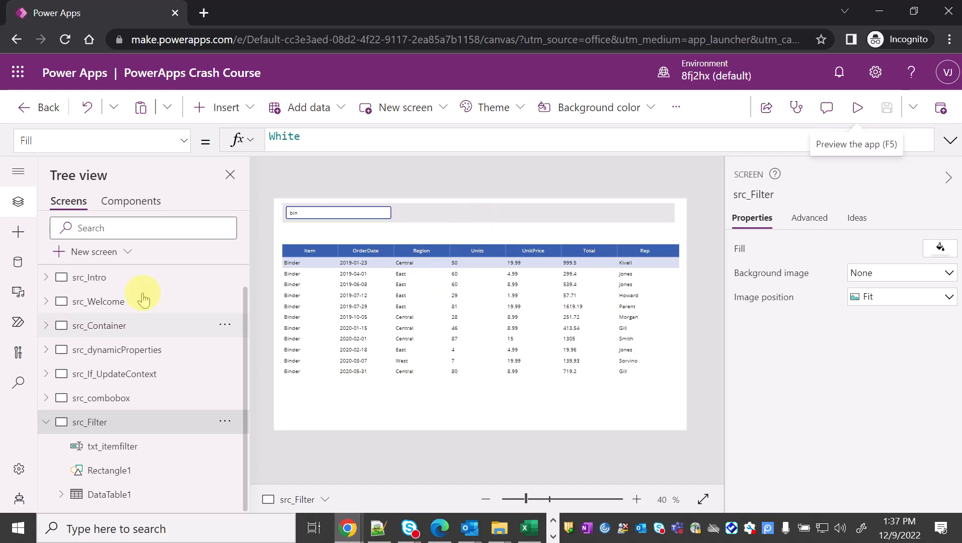
Insert a drop down beside the txt_itemfilter input on the grey bar, at about X 445, Y 27.
{"action": "left_click", "coordinate": [16, 232]}
{"action": "left_click", "coordinate": [95, 206]}
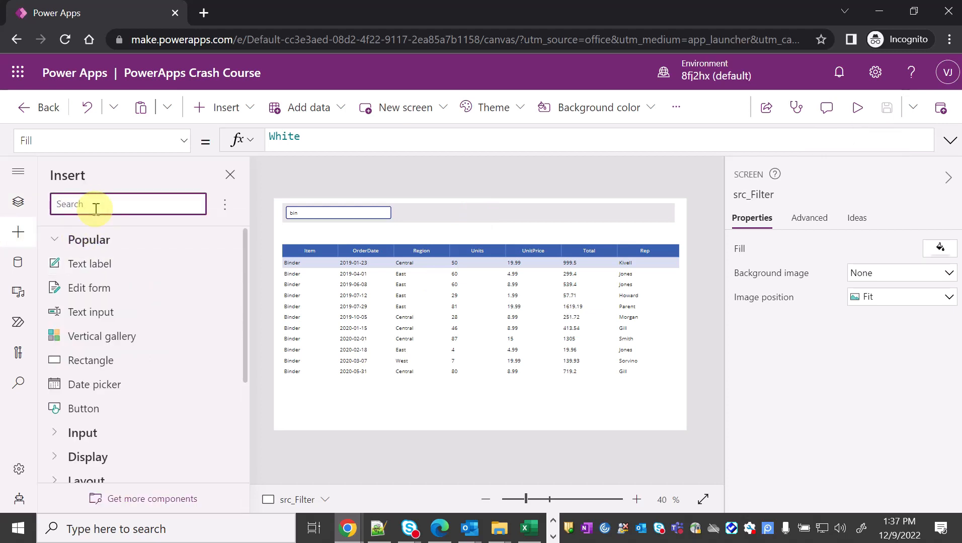
{"action": "type", "text": "drop"}
{"action": "left_click", "coordinate": [95, 263]}
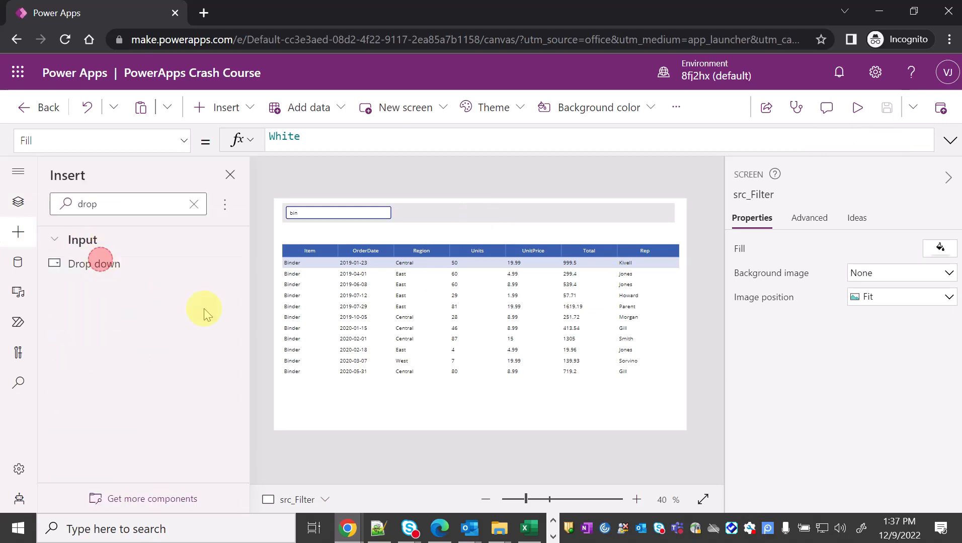
{"action": "left_click_drag", "start_coordinate": [374, 222], "coordinate": [478, 209]}
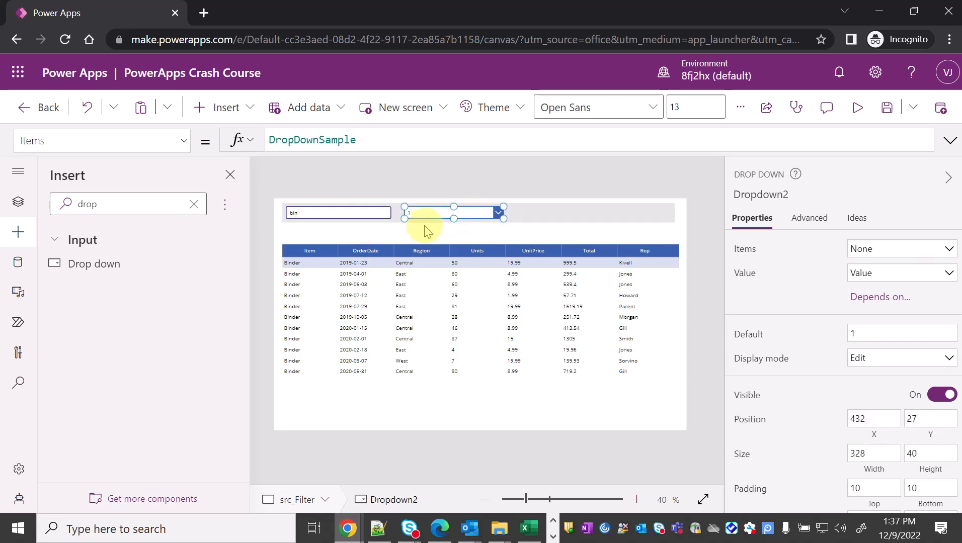
{"action": "left_click", "coordinate": [22, 209]}
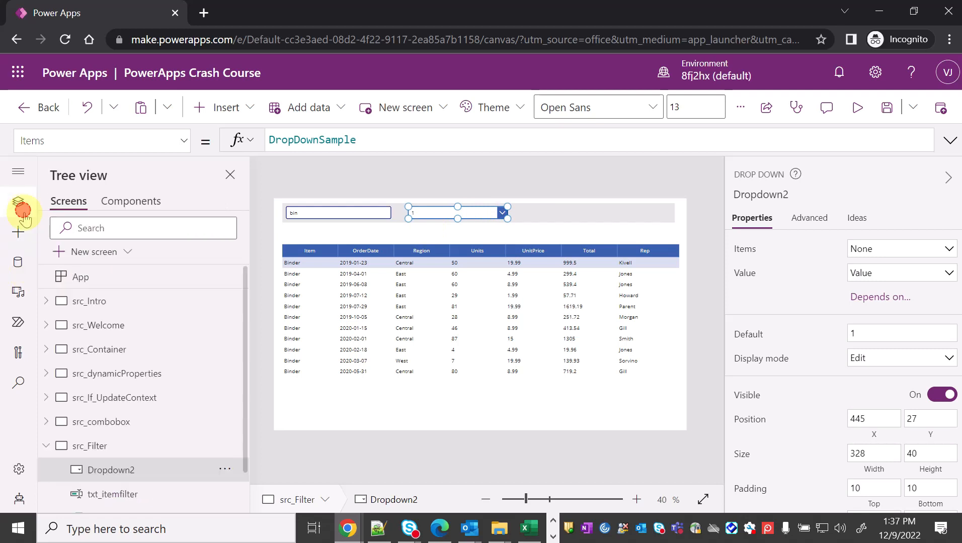
Preview the Region values in the table, then rename the new drop down as dd_regionFilter.
{"action": "left_click", "coordinate": [856, 109]}
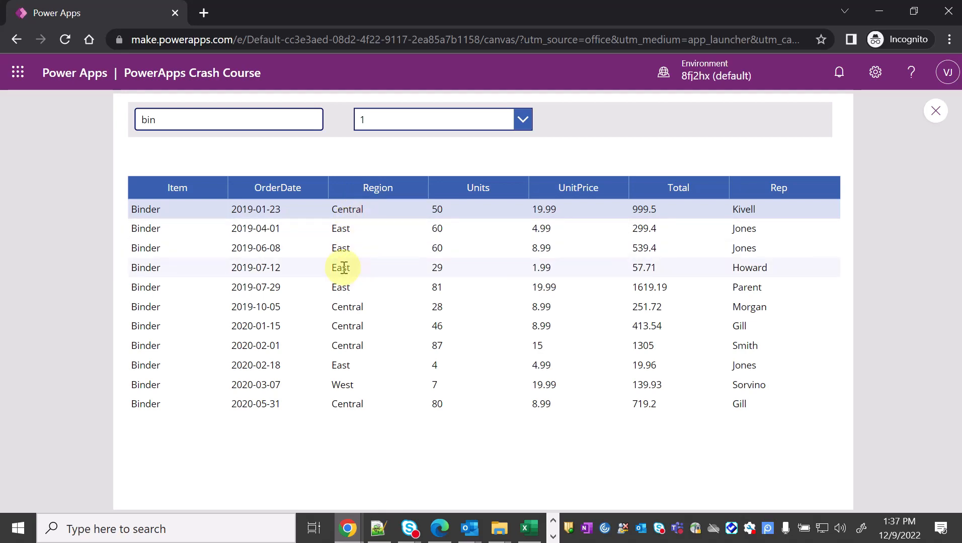
{"action": "left_click", "coordinate": [933, 110]}
{"action": "left_click", "coordinate": [444, 209]}
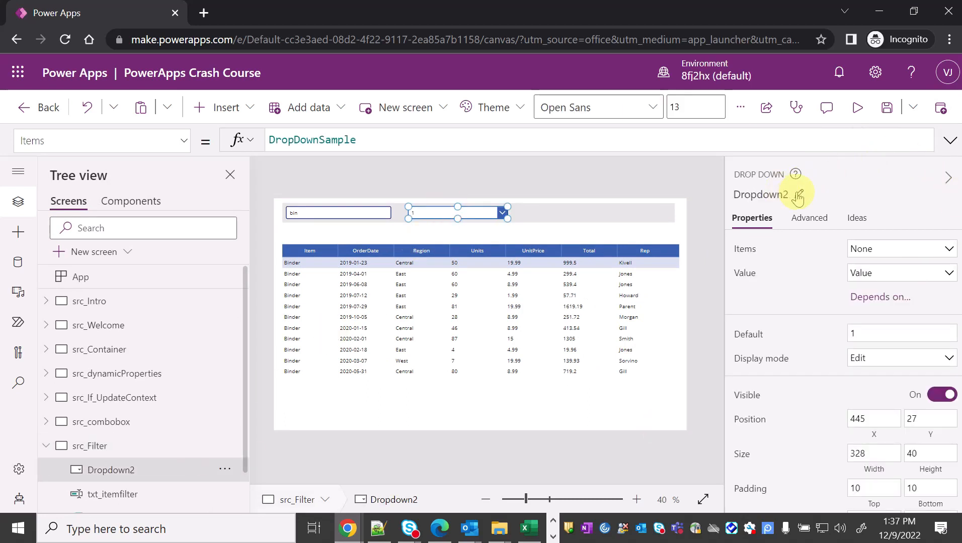
{"action": "left_click", "coordinate": [798, 197]}
{"action": "type", "text": "dd_regionFilter"}
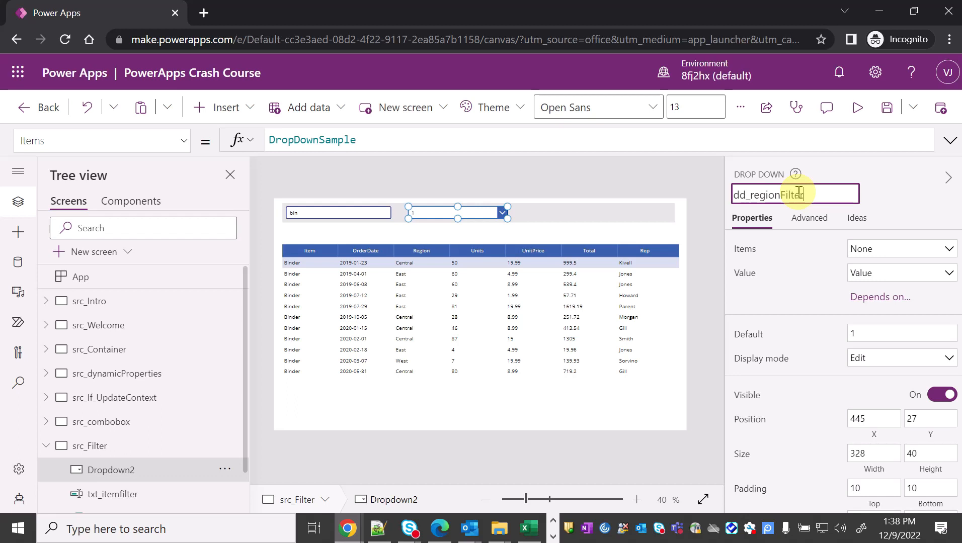
{"action": "left_click", "coordinate": [703, 270]}
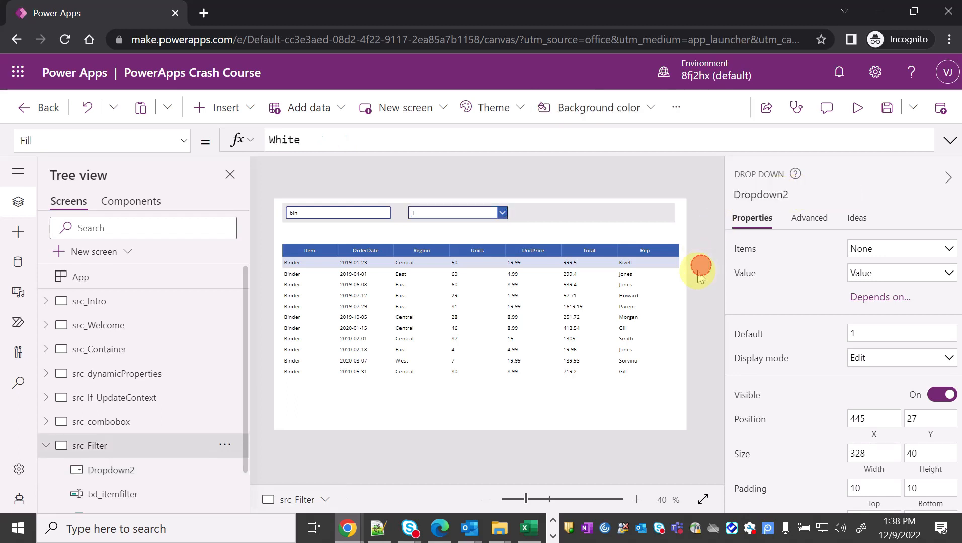
Set the Items formula of dd_regionFilter to ["East","West","Central"].
{"action": "left_click", "coordinate": [151, 471]}
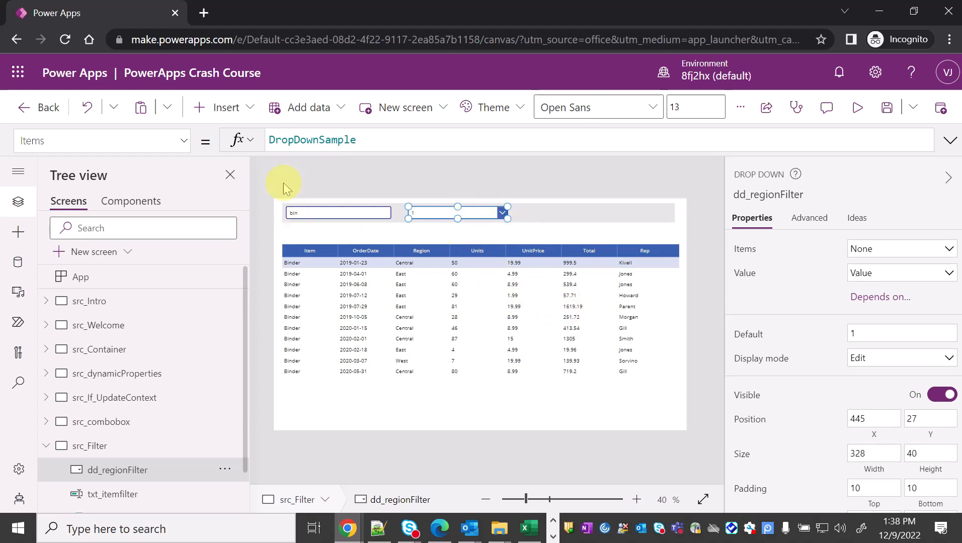
{"action": "left_click_drag", "start_coordinate": [352, 138], "coordinate": [264, 136]}
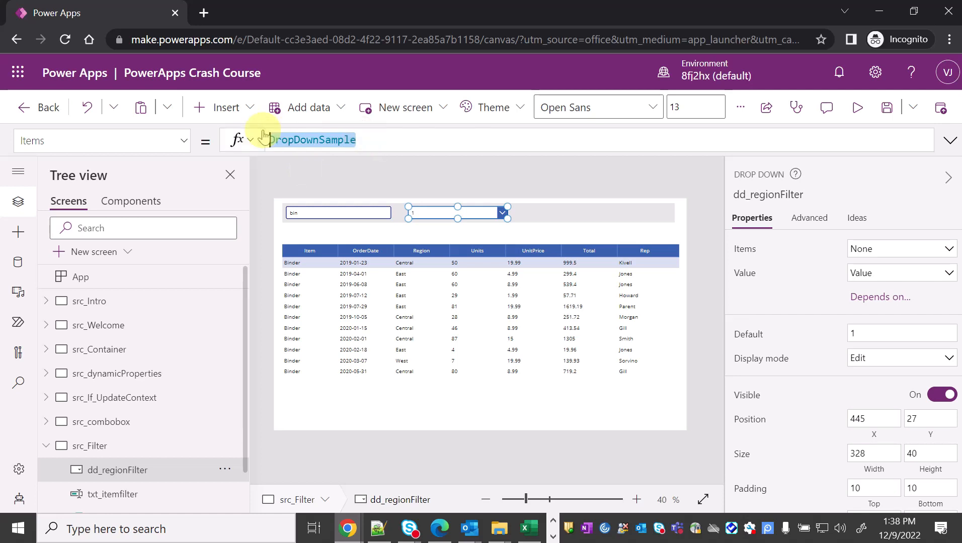
{"action": "type", "text": "[]"}
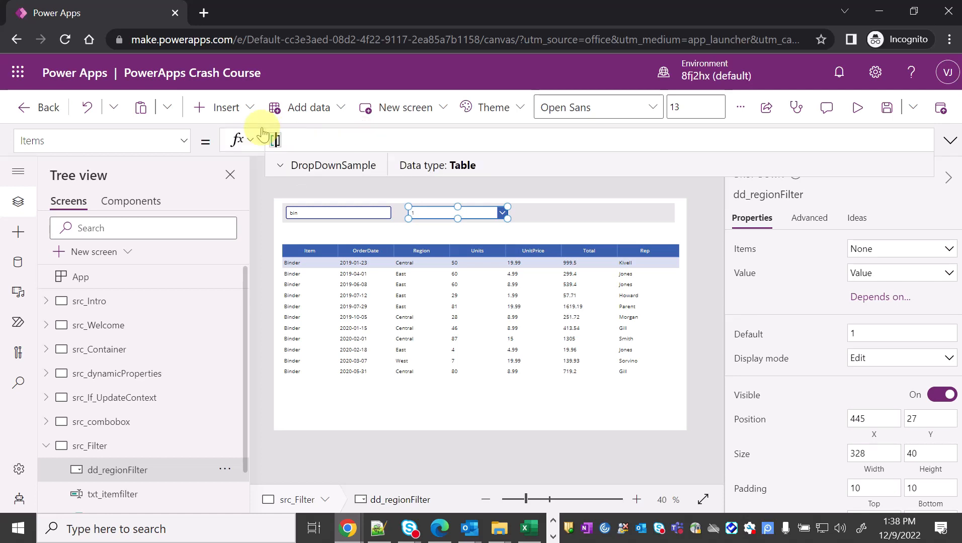
{"action": "type", "text": "\"\""}
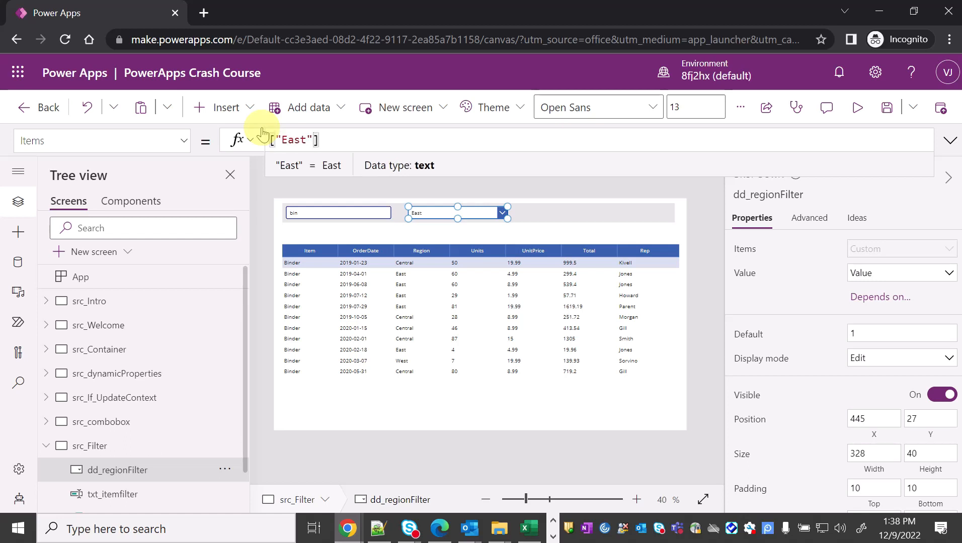
{"action": "type", "text": "We"}
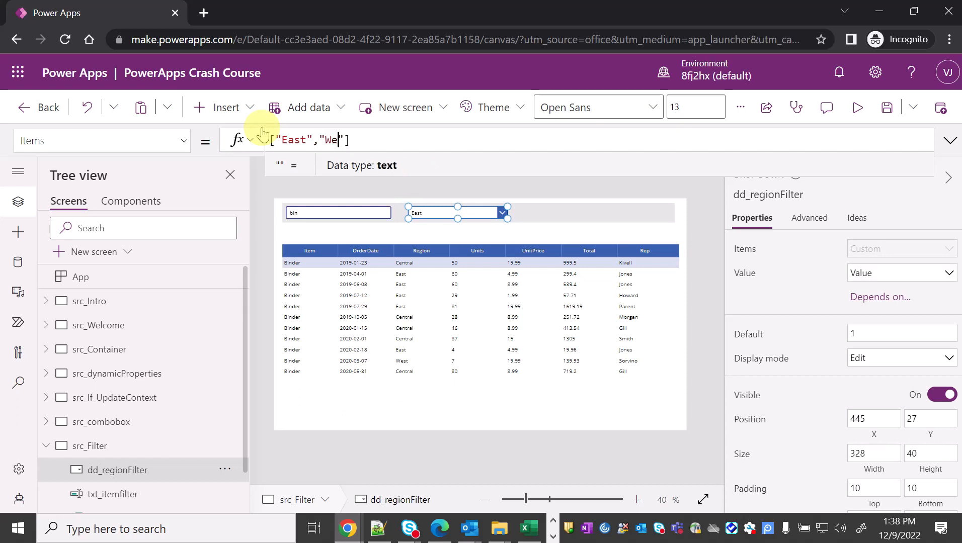
{"action": "type", "text": "st\",\""}
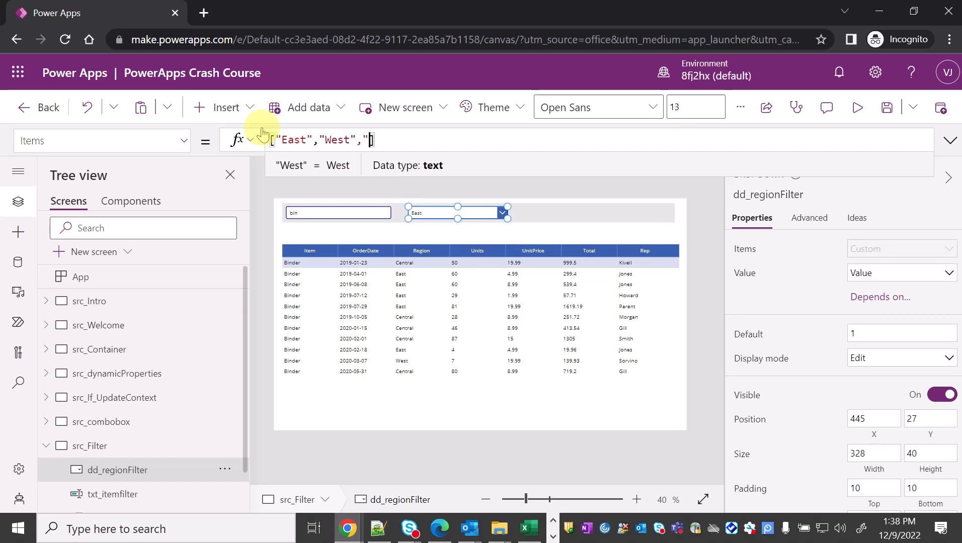
{"action": "type", "text": "Central"}
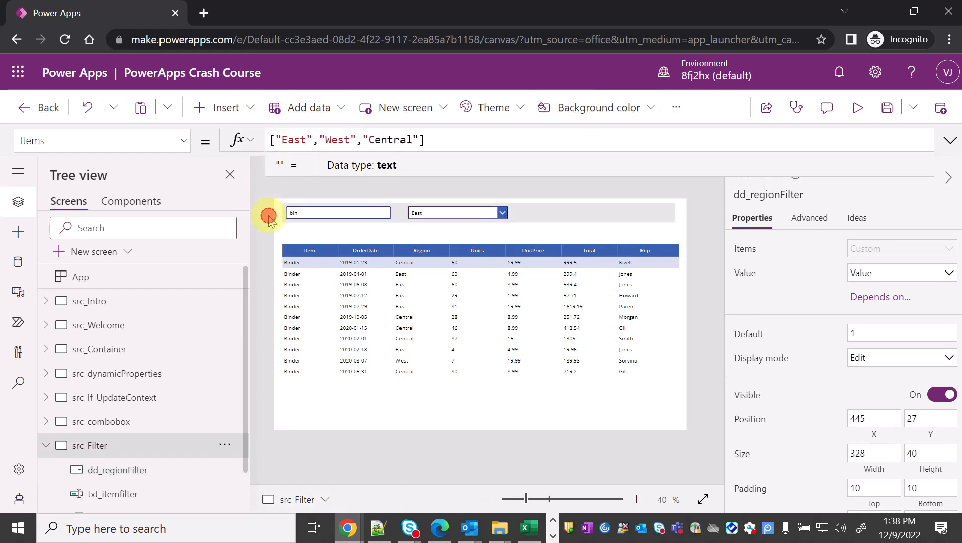
{"action": "left_click", "coordinate": [268, 217]}
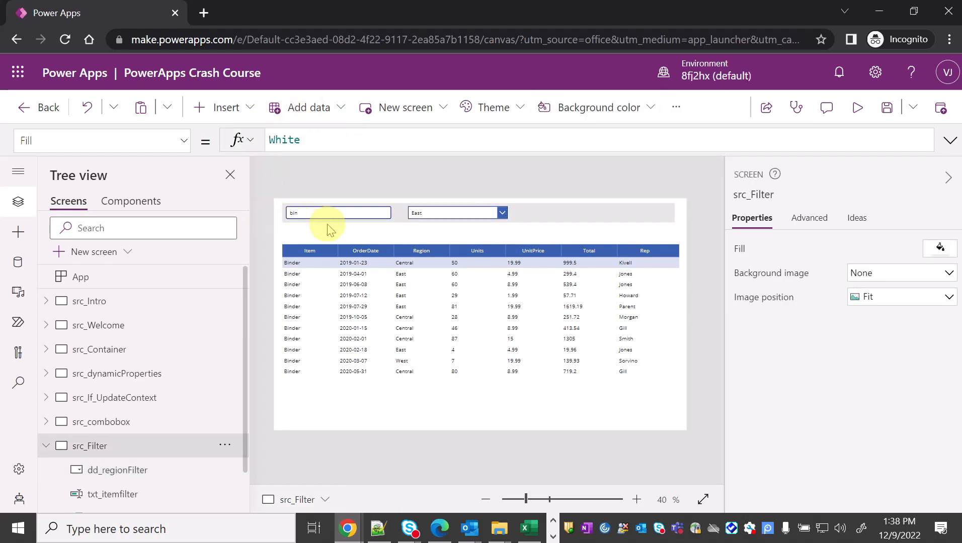
Preview the app, try each choice of the region drop down ending on East, and close the preview.
{"action": "left_click", "coordinate": [857, 107]}
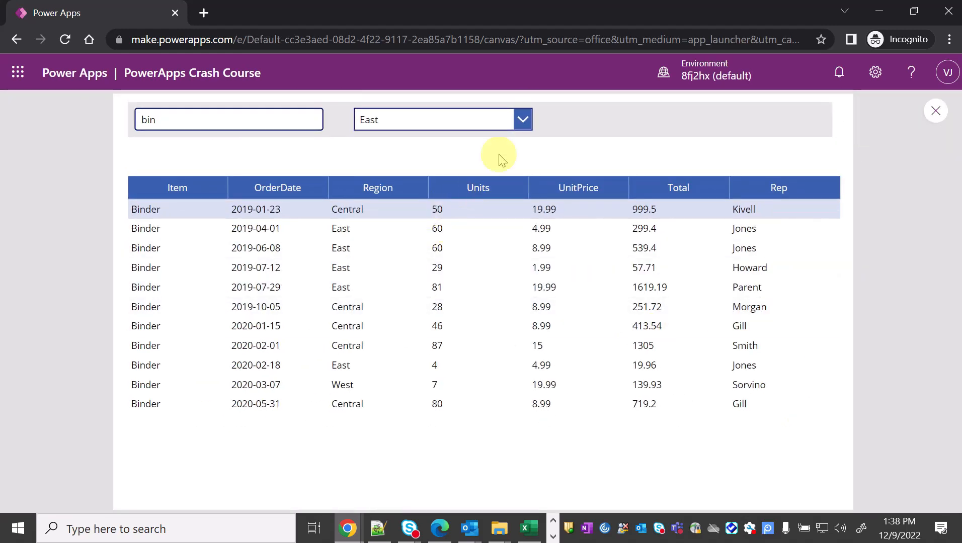
{"action": "left_click", "coordinate": [513, 123]}
{"action": "left_click", "coordinate": [455, 166]}
{"action": "left_click", "coordinate": [506, 120]}
{"action": "left_click", "coordinate": [438, 189]}
{"action": "left_click", "coordinate": [521, 120]}
{"action": "left_click", "coordinate": [440, 146]}
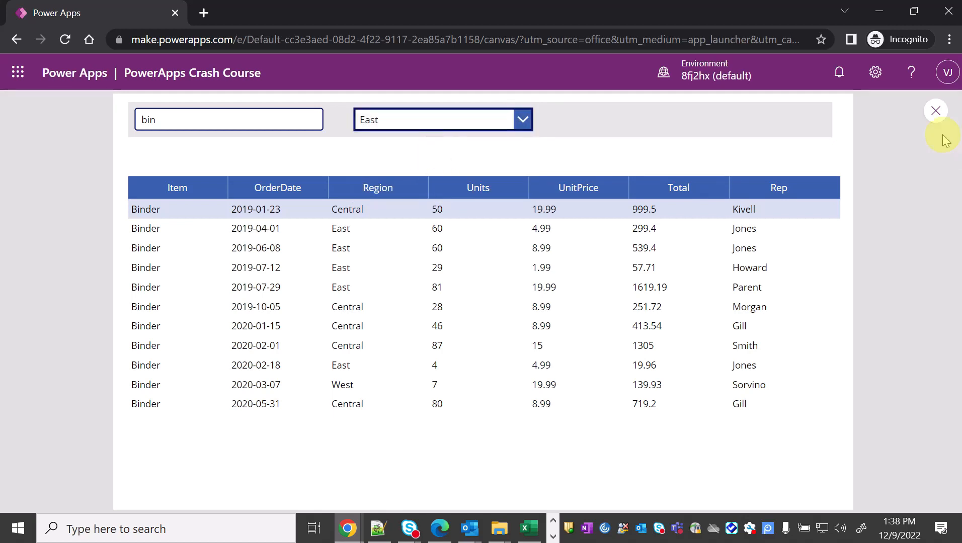
{"action": "left_click", "coordinate": [935, 110]}
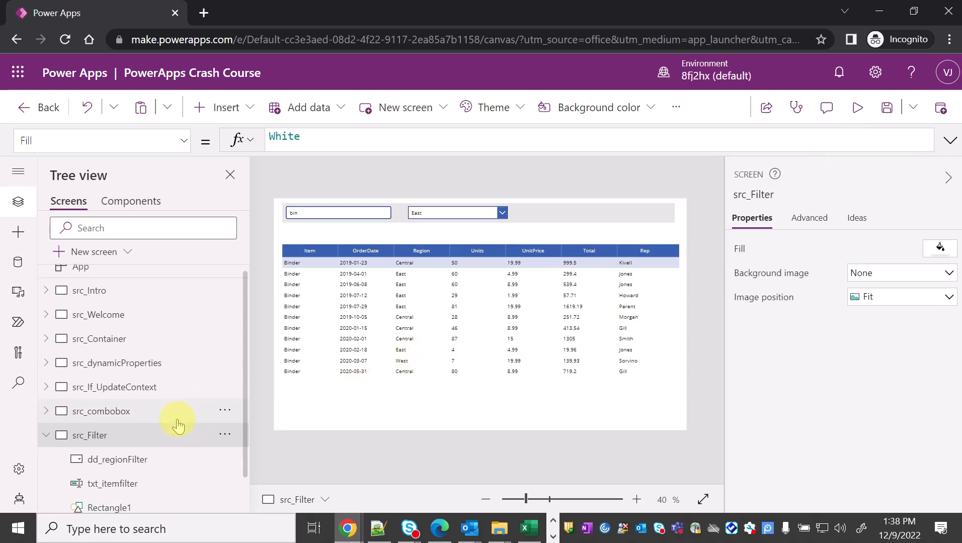
Replace the item condition in DataTable1's Items formula with ThisRecord.Region.
{"action": "scroll", "coordinate": [166, 424], "scroll_direction": "down", "scroll_amount": 1}
{"action": "left_click", "coordinate": [117, 494]}
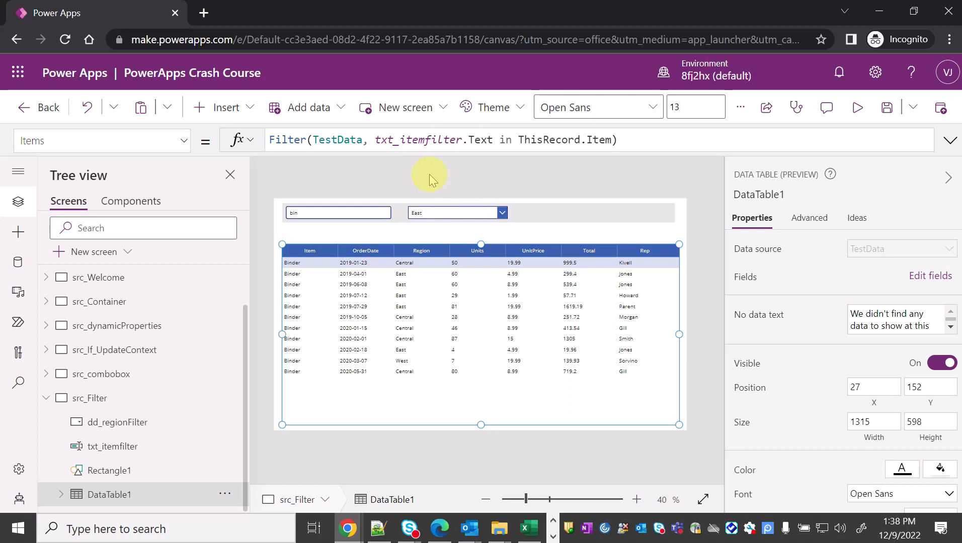
{"action": "left_click", "coordinate": [377, 139]}
{"action": "left_click_drag", "start_coordinate": [378, 139], "coordinate": [608, 142]}
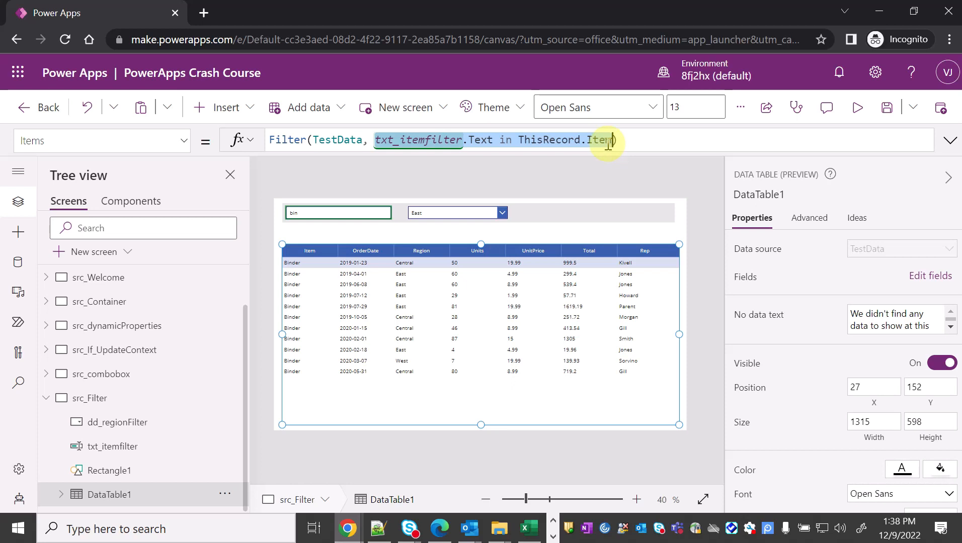
{"action": "key", "text": "BackSpace"}
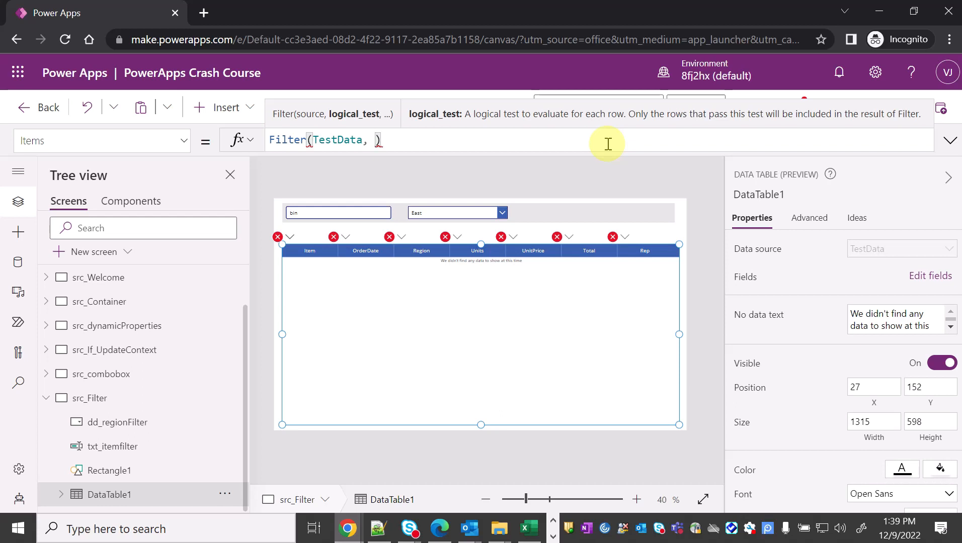
{"action": "type", "text": "his"}
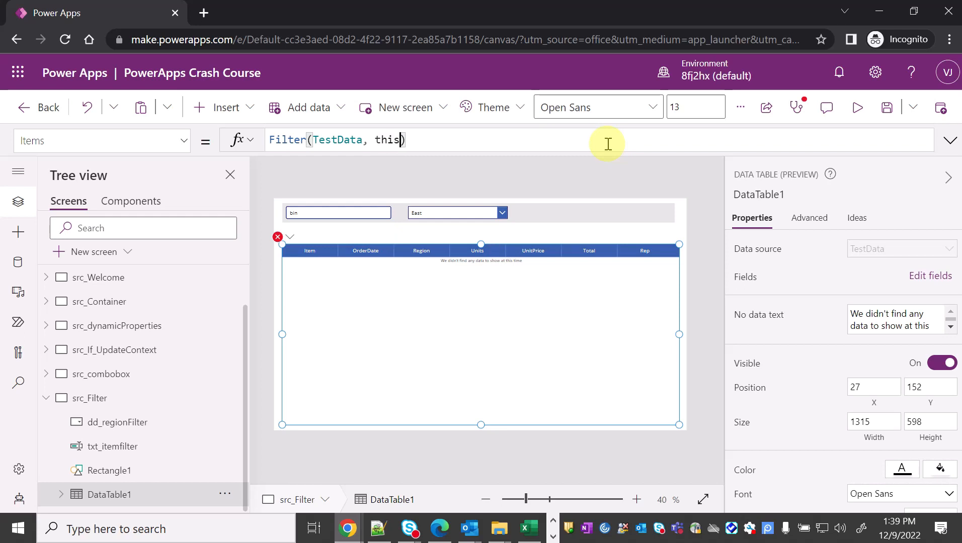
{"action": "left_click", "coordinate": [470, 165]}
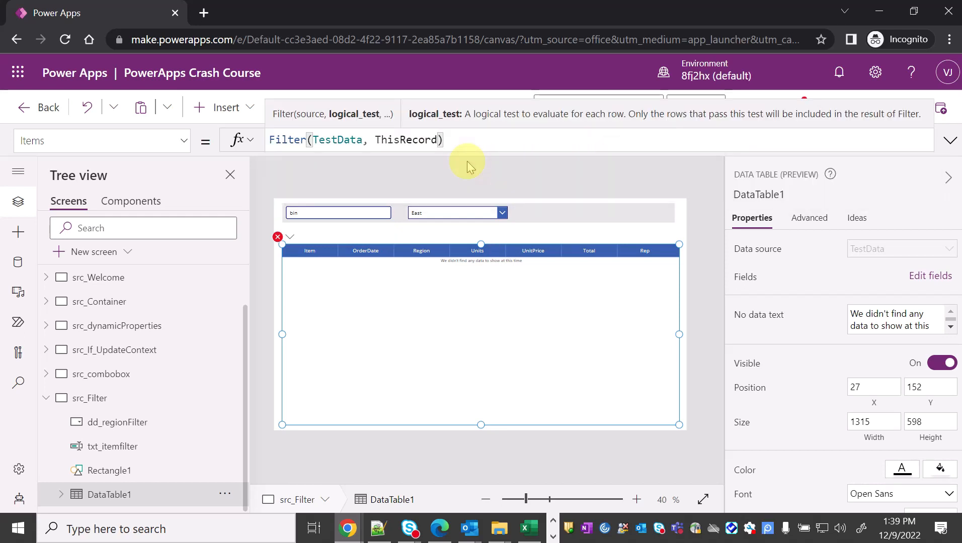
{"action": "type", "text": "/"}
{"action": "key", "text": "BackSpace"}
{"action": "type", "text": ".reg"}
{"action": "left_click", "coordinate": [346, 169]}
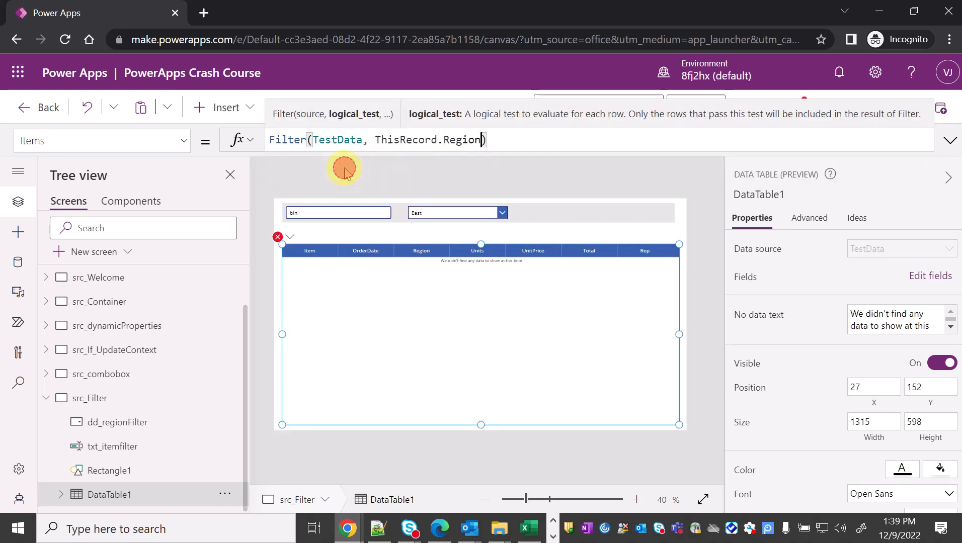
Complete the table's Items formula as Filter(TestData, ThisRecord.Region = dd_regionFilter.SelectedText.Value).
{"action": "type", "text": "= "}
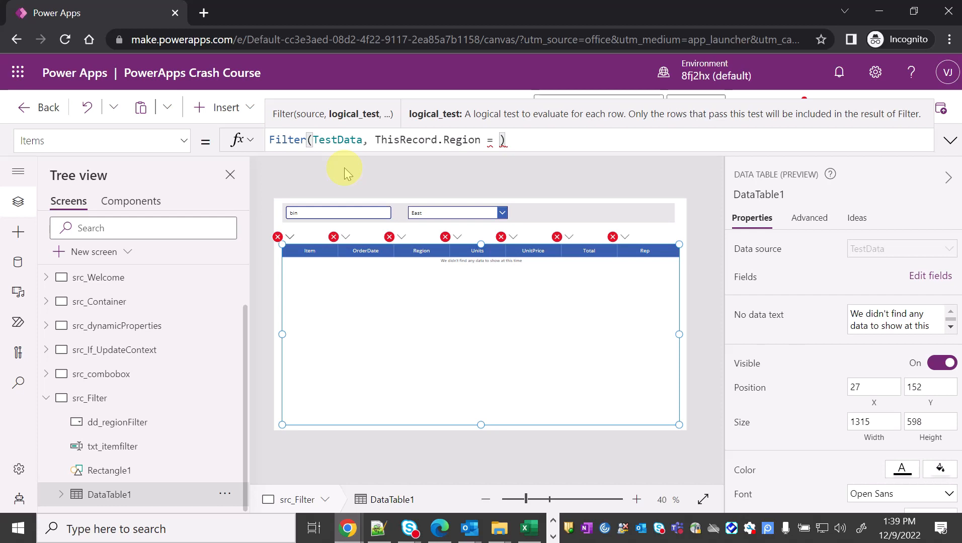
{"action": "type", "text": "dd"}
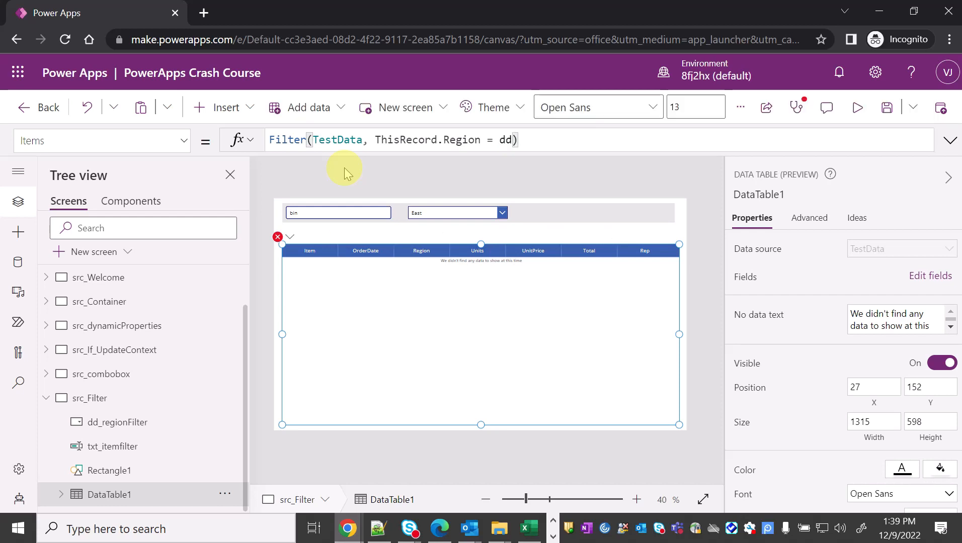
{"action": "left_click", "coordinate": [335, 168]}
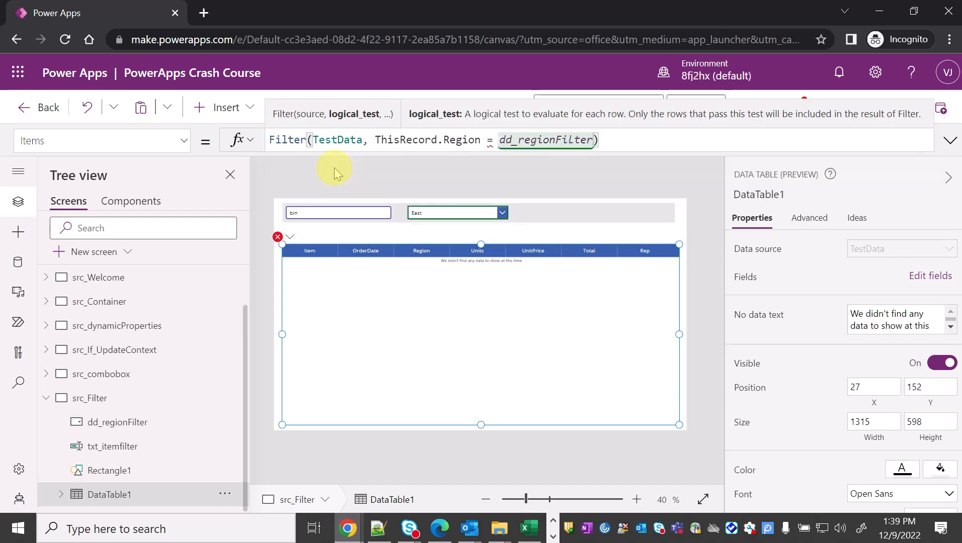
{"action": "type", "text": ".sele"}
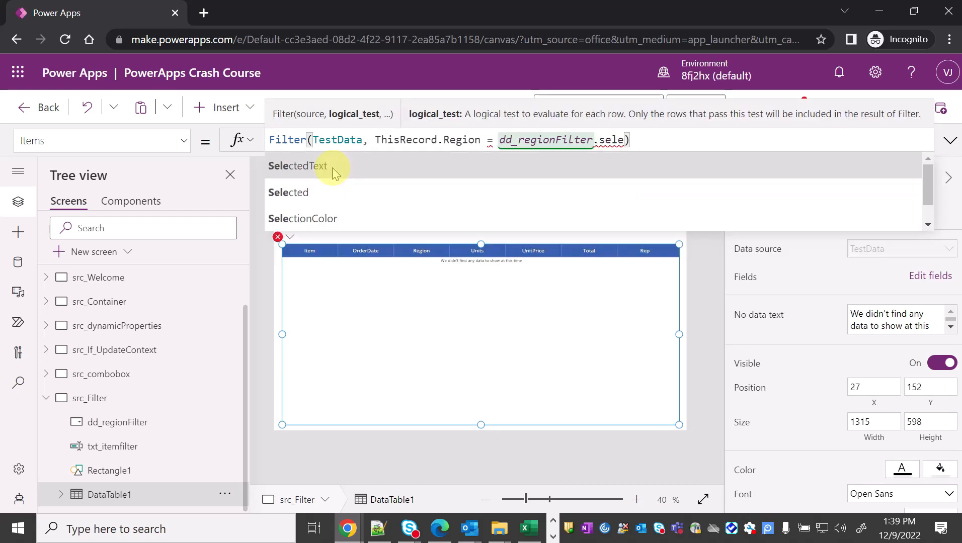
{"action": "left_click", "coordinate": [333, 168]}
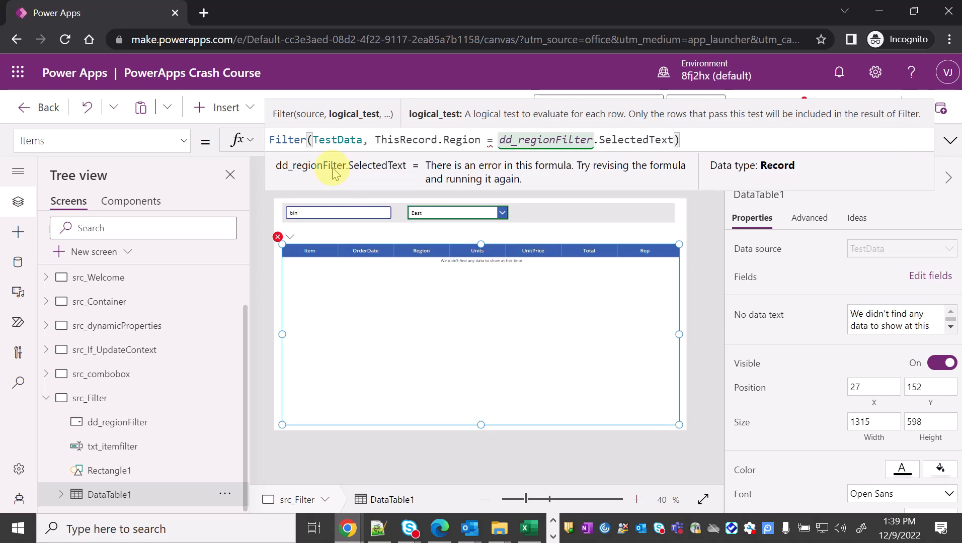
{"action": "type", "text": ".va"}
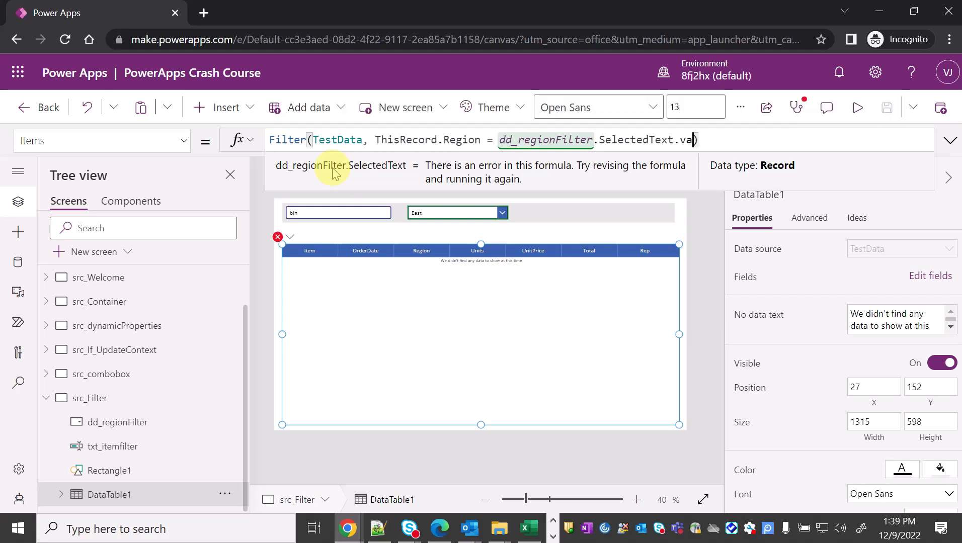
{"action": "left_click", "coordinate": [301, 164]}
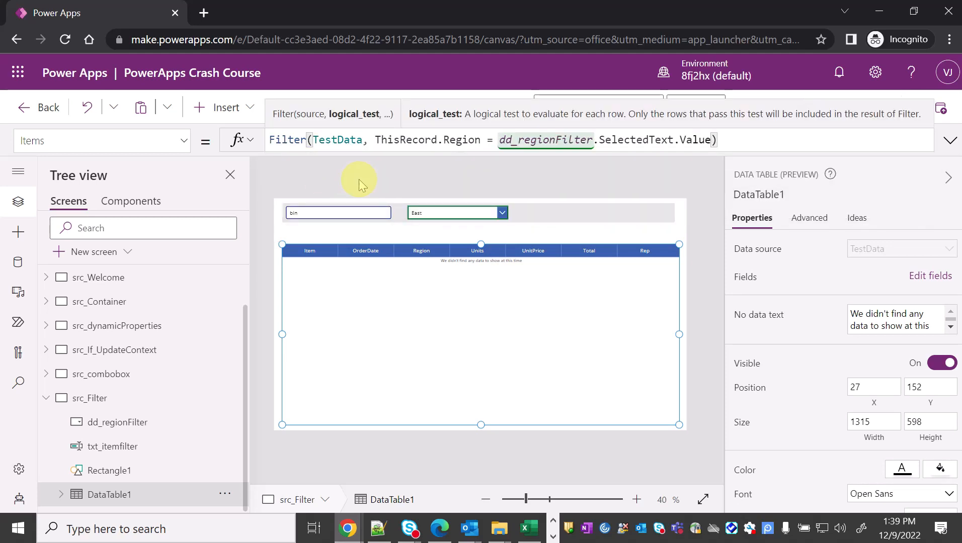
{"action": "left_click", "coordinate": [286, 189]}
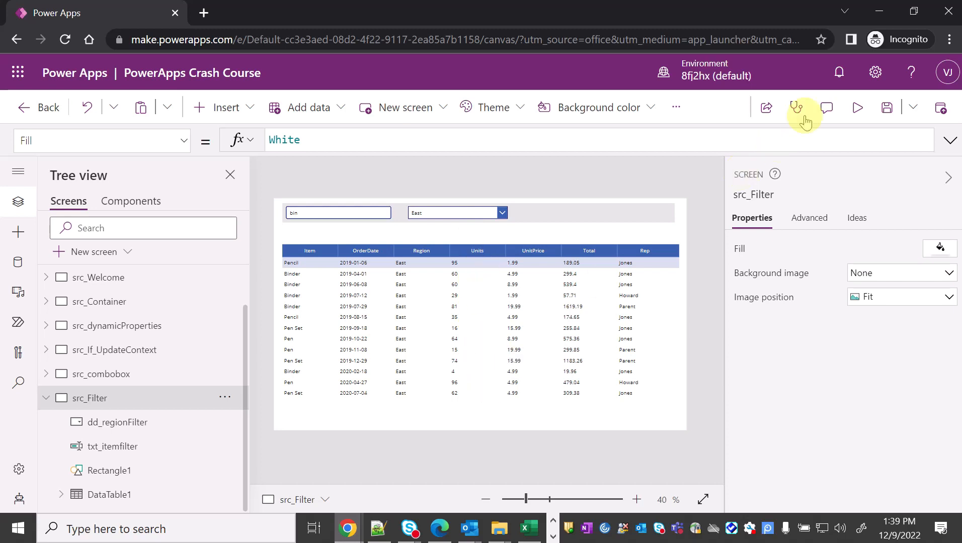
Preview the app and test the region filter by choosing West in the drop down.
{"action": "left_click", "coordinate": [857, 107]}
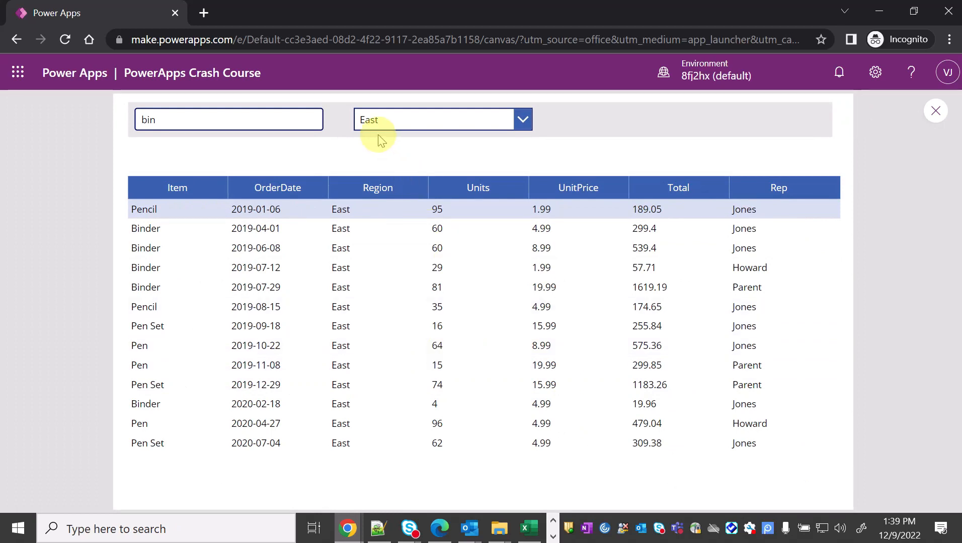
{"action": "left_click", "coordinate": [509, 122]}
{"action": "left_click", "coordinate": [437, 166]}
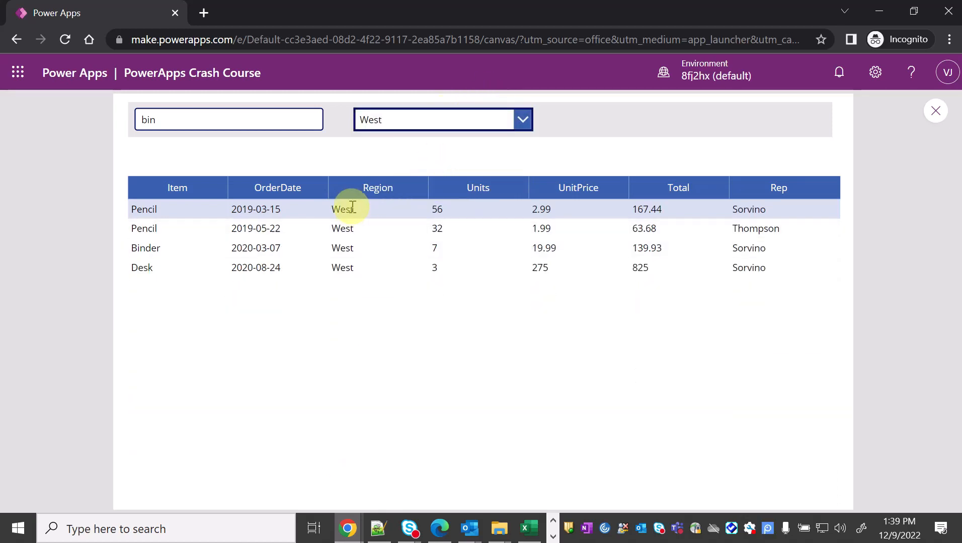
Test the region filter in the preview by choosing Central, East, West and Central again, and close the preview.
{"action": "left_click", "coordinate": [523, 121]}
{"action": "left_click", "coordinate": [412, 192]}
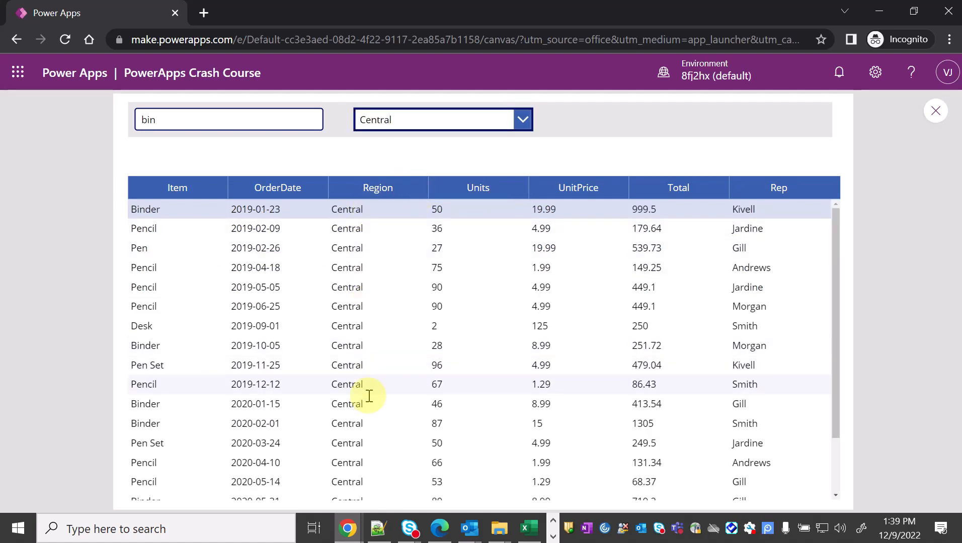
{"action": "double_click", "coordinate": [177, 120]}
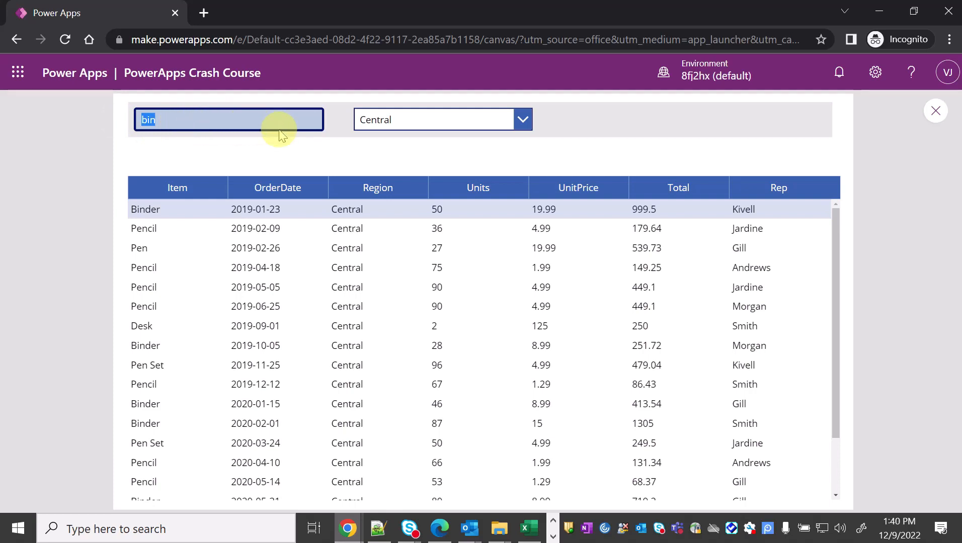
{"action": "left_click", "coordinate": [522, 119]}
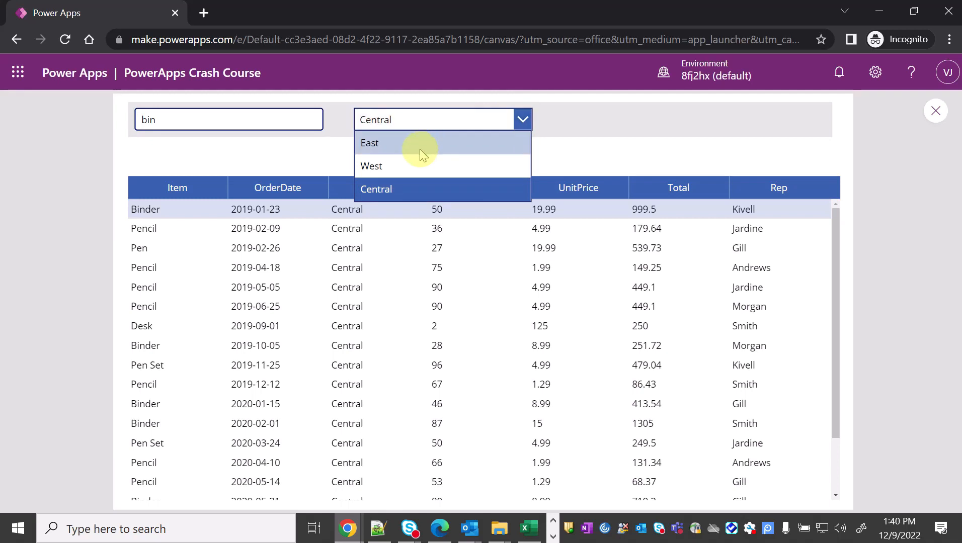
{"action": "left_click", "coordinate": [419, 149]}
{"action": "left_click", "coordinate": [524, 120]}
{"action": "left_click", "coordinate": [450, 166]}
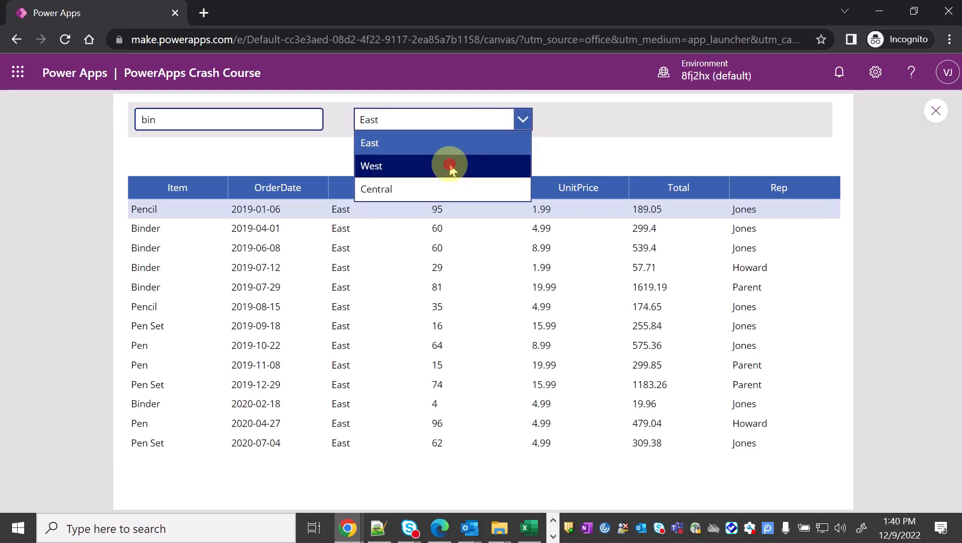
{"action": "left_click", "coordinate": [355, 191]}
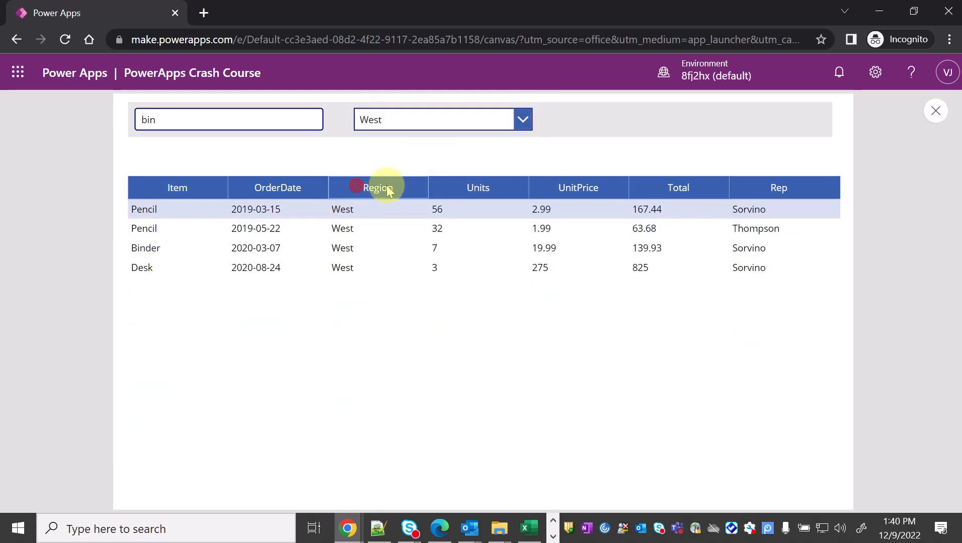
{"action": "left_click", "coordinate": [524, 120]}
{"action": "left_click", "coordinate": [383, 186]}
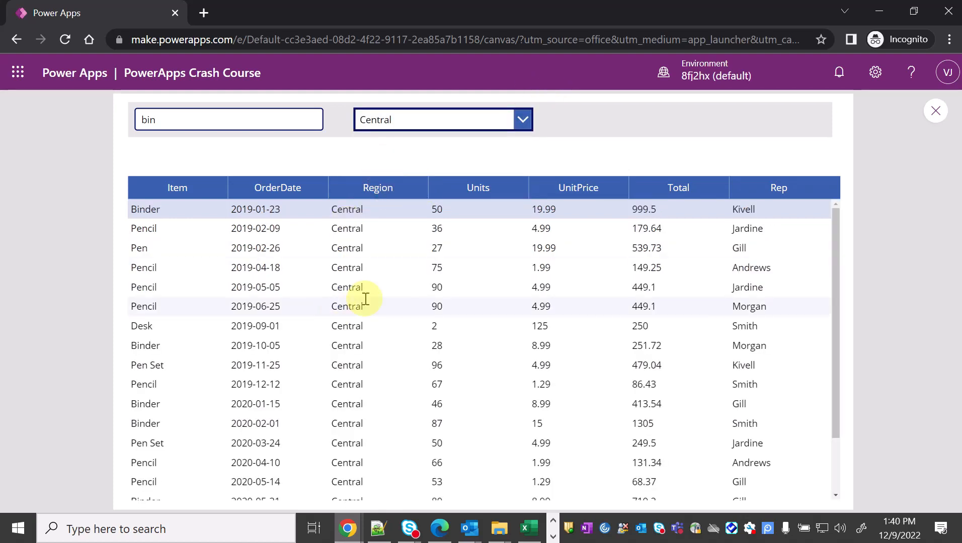
{"action": "left_click", "coordinate": [935, 111]}
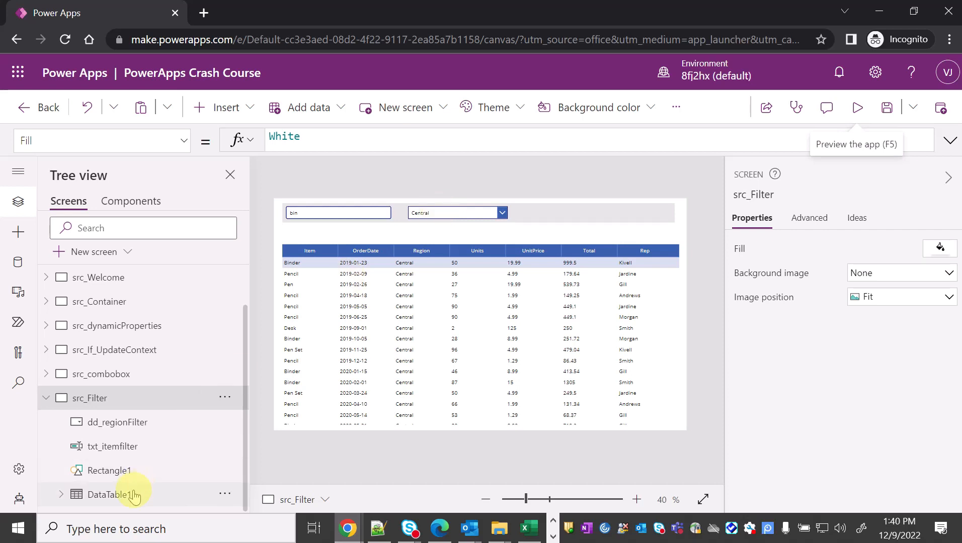
Enclose the region condition of DataTable1's Items formula in parentheses and append the && operator after it.
{"action": "left_click", "coordinate": [109, 495]}
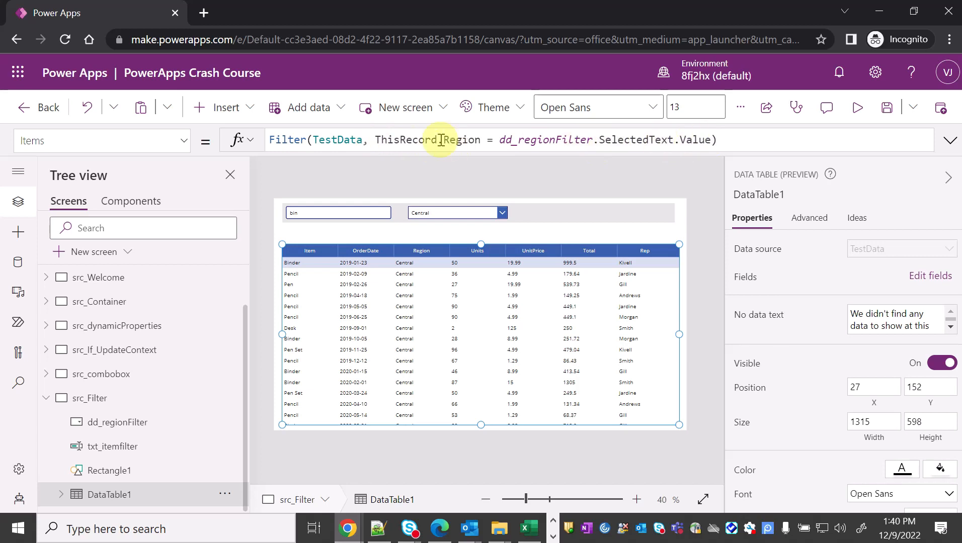
{"action": "left_click", "coordinate": [375, 140]}
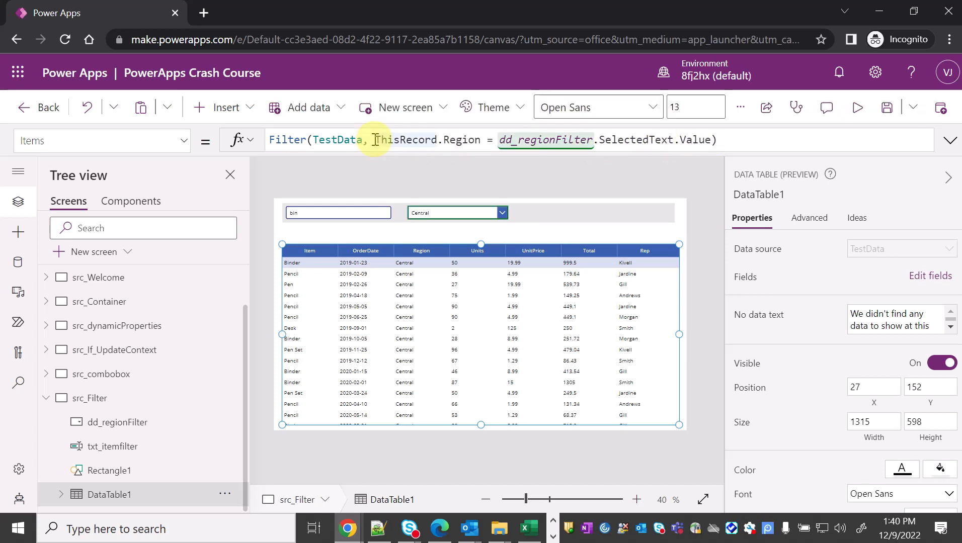
{"action": "type", "text": "("}
{"action": "left_click", "coordinate": [718, 140]}
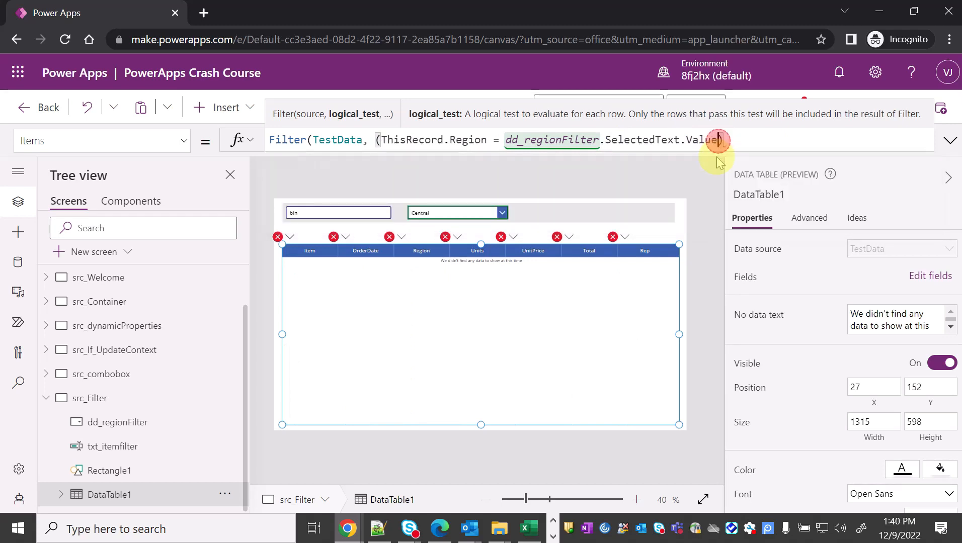
{"action": "type", "text": ") "}
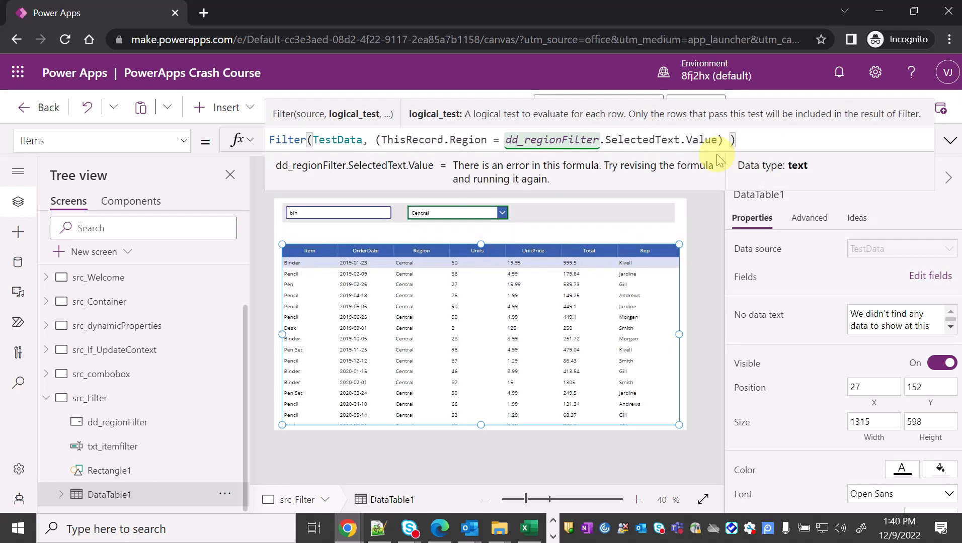
{"action": "type", "text": "&&"}
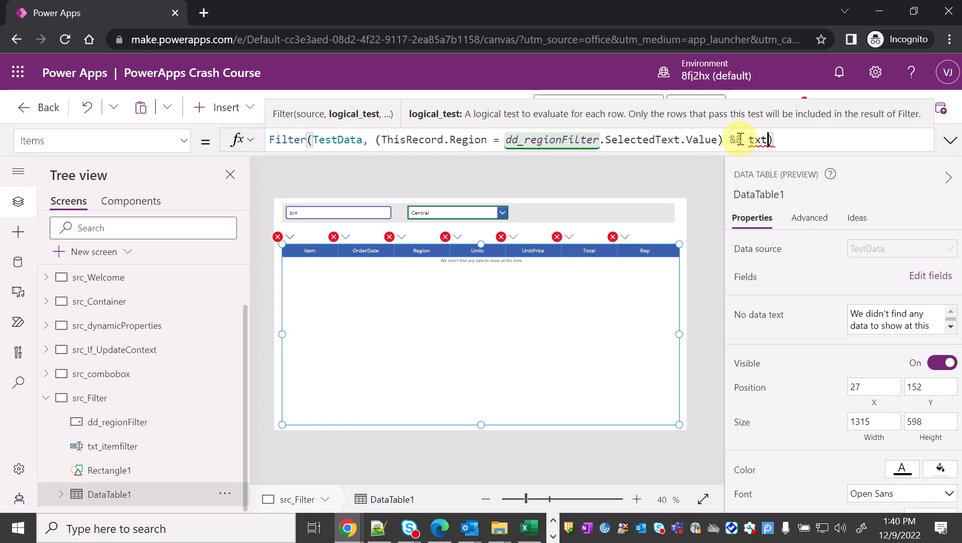
Add txt_itemfilter.Text in ThisRecord.Item as the second condition of the table's Filter formula.
{"action": "type", "text": "txt"}
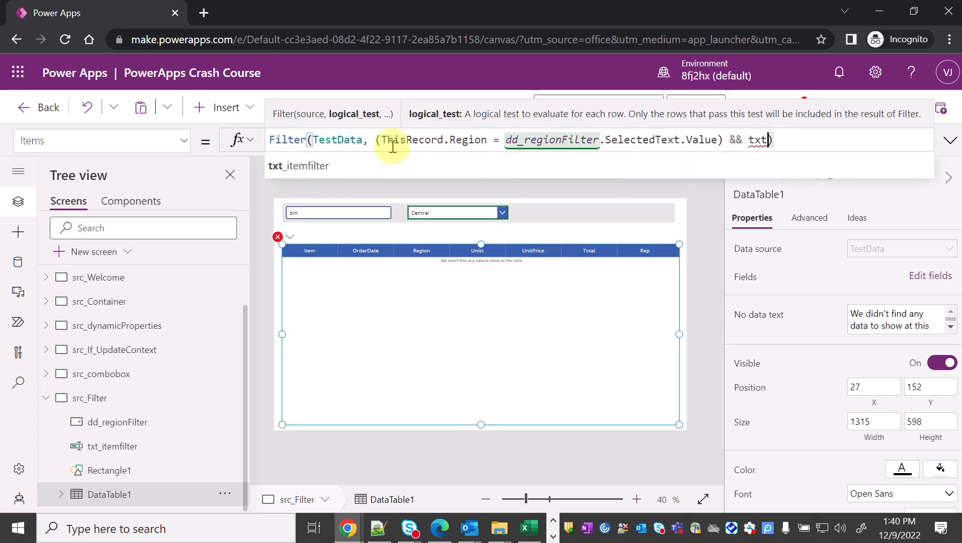
{"action": "left_click", "coordinate": [327, 165]}
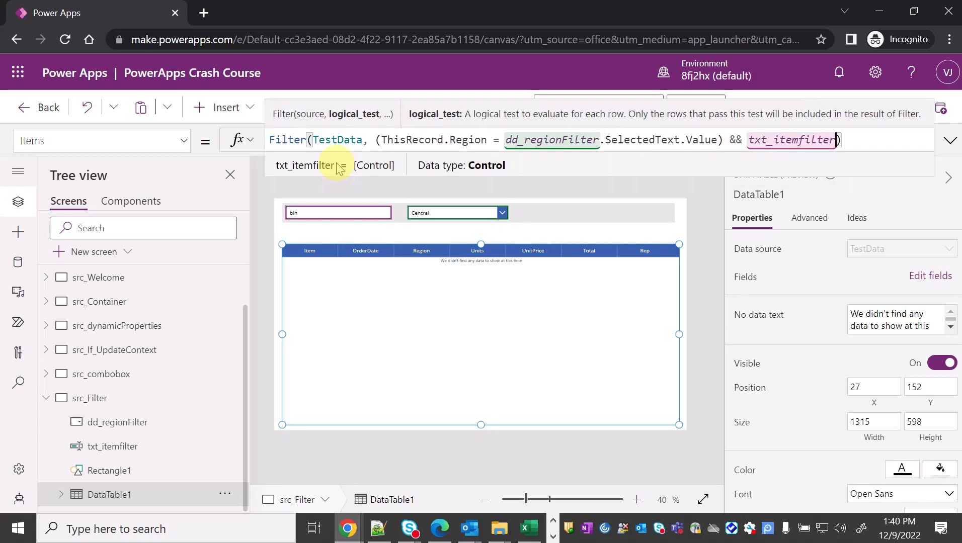
{"action": "type", "text": ".text"}
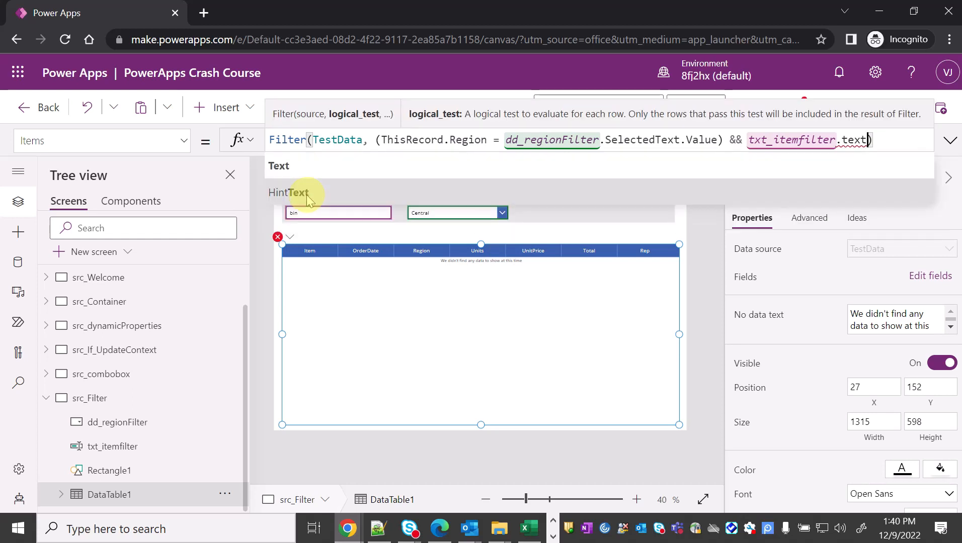
{"action": "left_click", "coordinate": [307, 167]}
{"action": "type", "text": "in "}
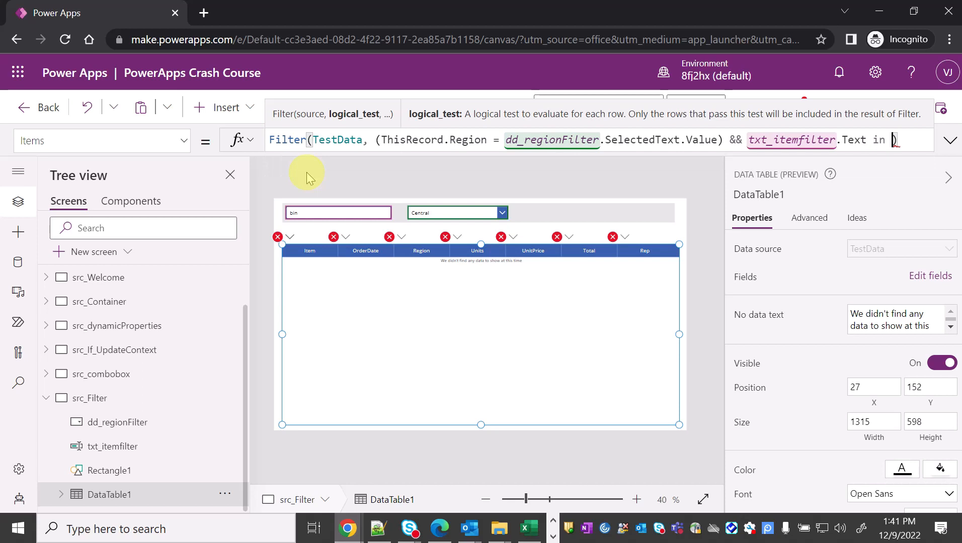
{"action": "type", "text": "this"}
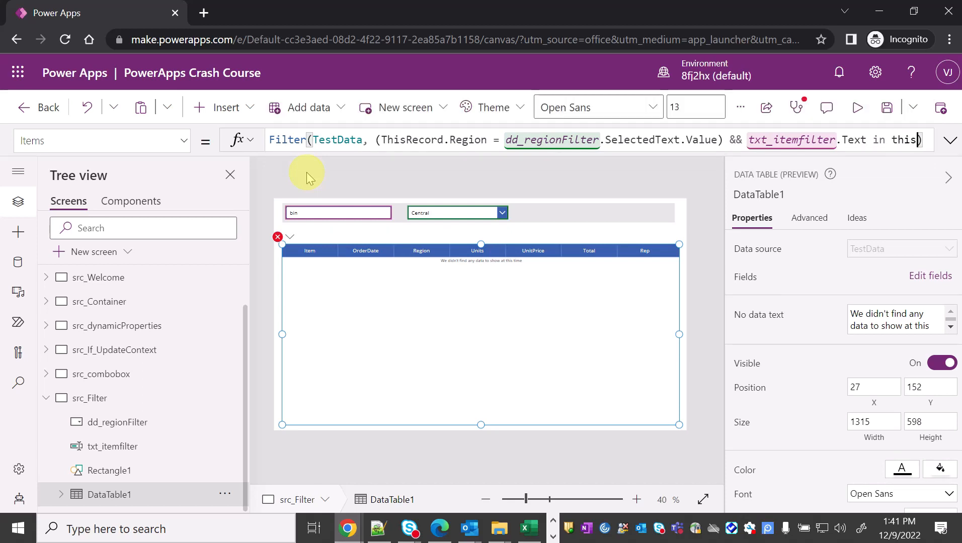
{"action": "left_click", "coordinate": [309, 166]}
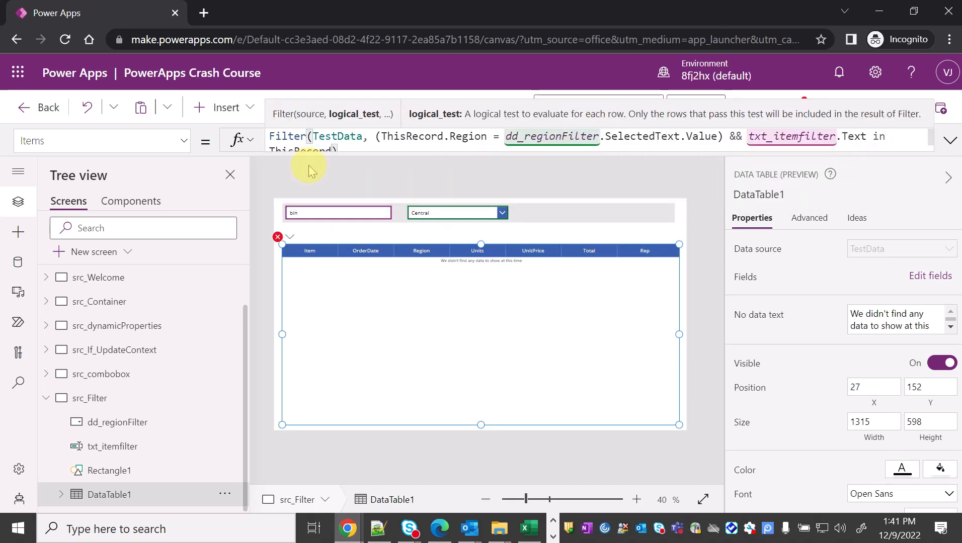
{"action": "type", "text": ".item"}
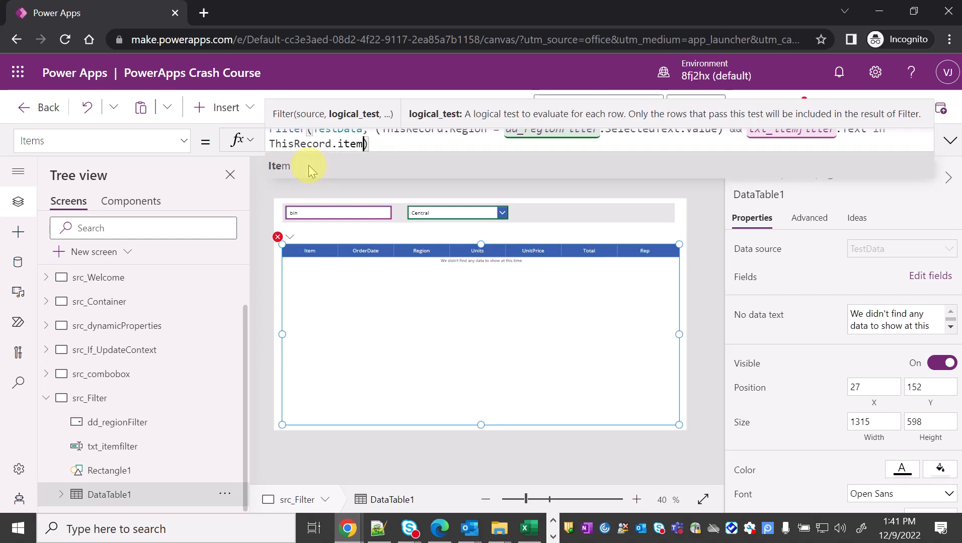
{"action": "left_click", "coordinate": [308, 168]}
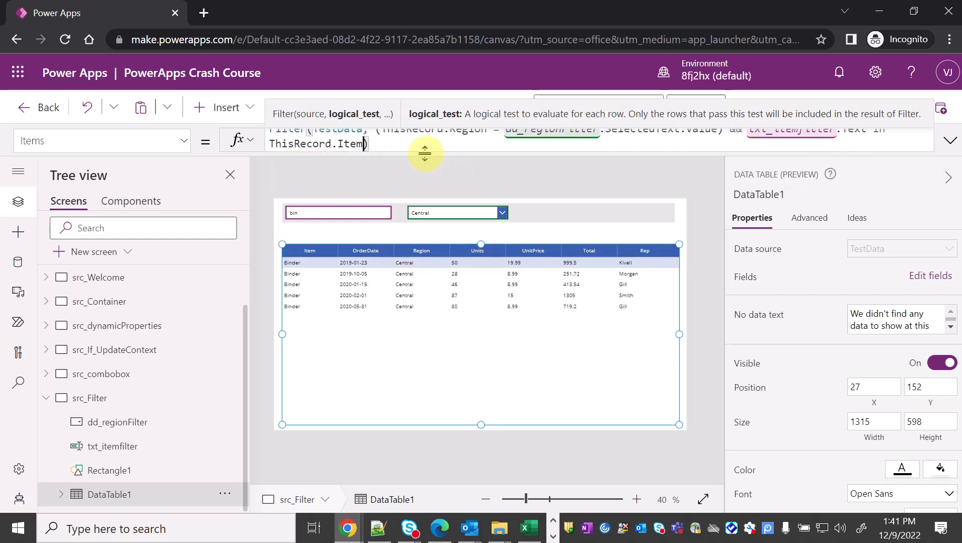
Expand and format the Items formula over several lines, and enclose the txt_itemfilter condition in parentheses.
{"action": "left_click_drag", "start_coordinate": [425, 153], "coordinate": [427, 209]}
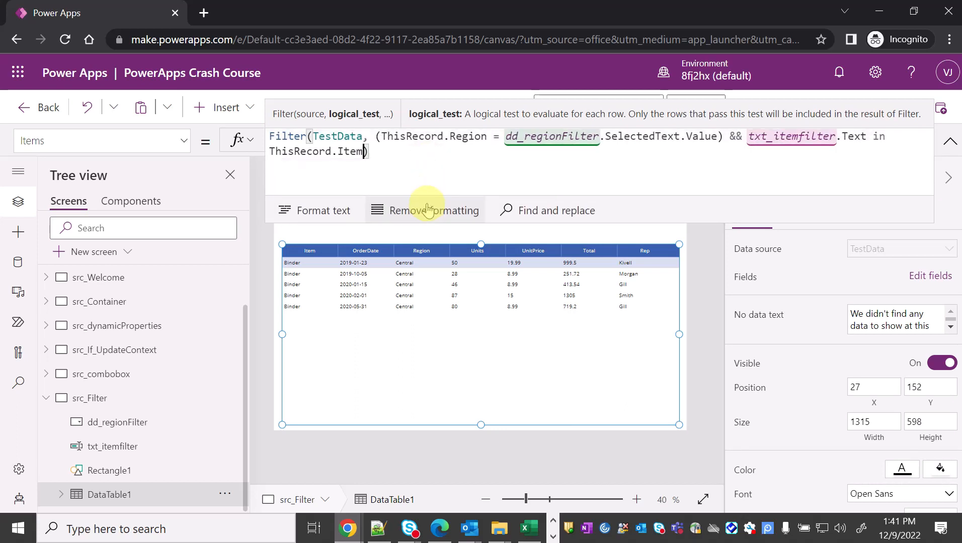
{"action": "left_click", "coordinate": [334, 209]}
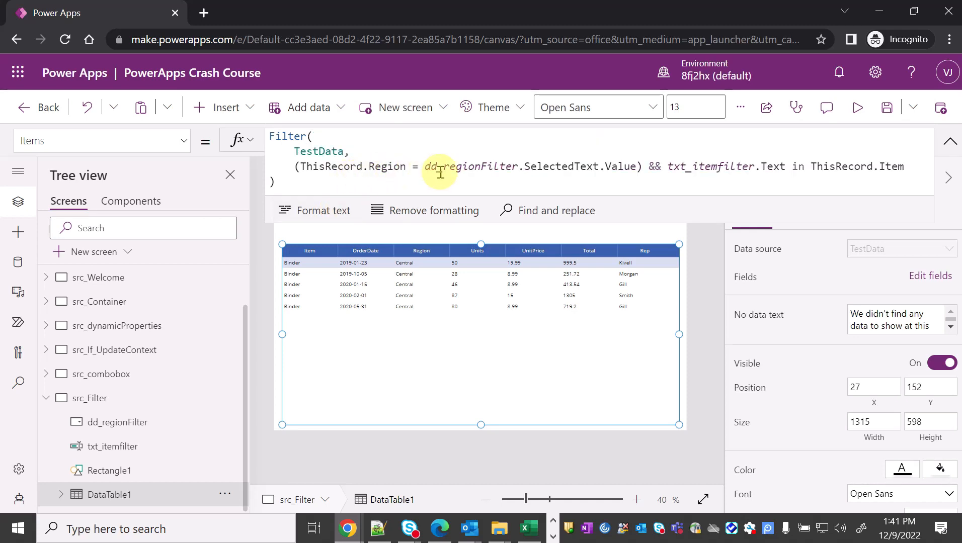
{"action": "left_click", "coordinate": [667, 174]}
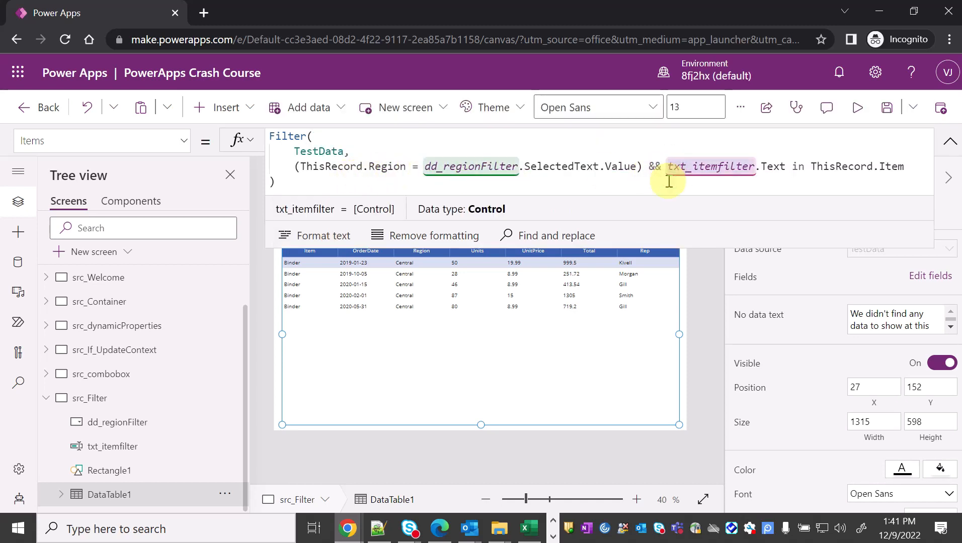
{"action": "type", "text": "("}
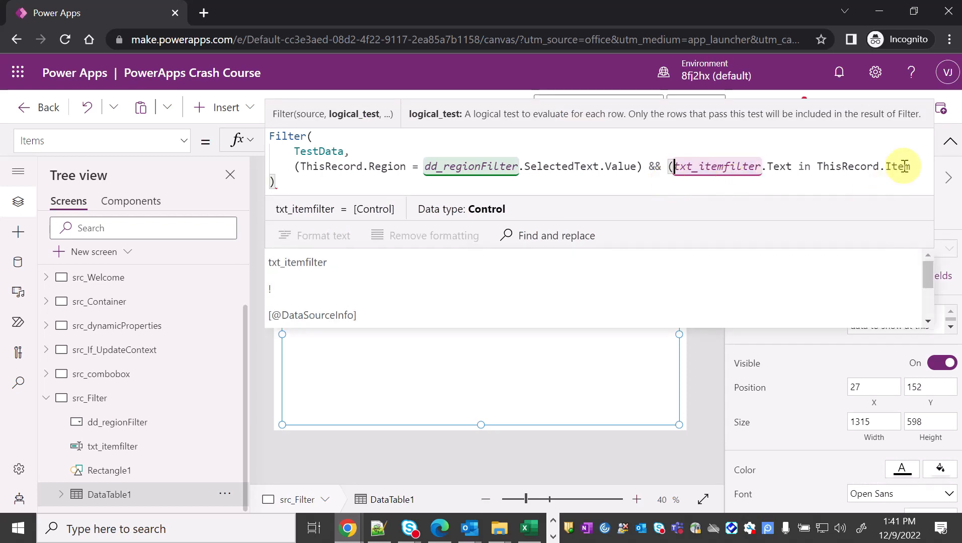
{"action": "left_click", "coordinate": [911, 166]}
{"action": "type", "text": ")"}
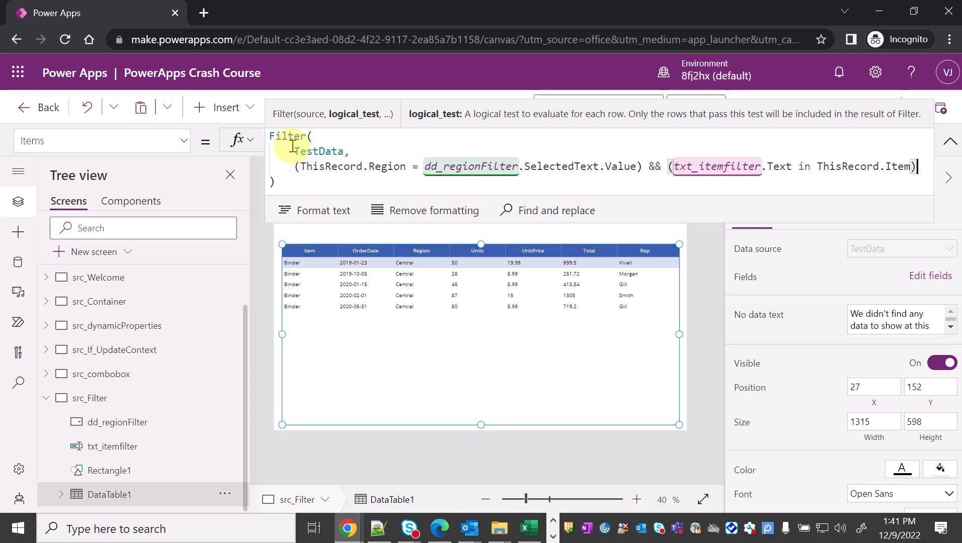
{"action": "double_click", "coordinate": [315, 153]}
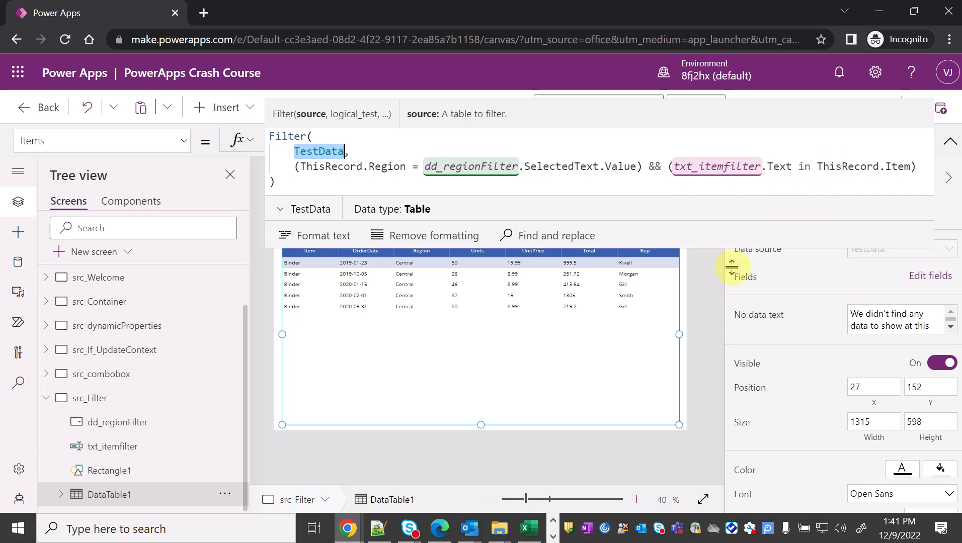
{"action": "left_click", "coordinate": [706, 313]}
Preview the combined filter with item text set and regions West and East, and return to the editor with the formula bar collapsed.
{"action": "left_click", "coordinate": [858, 109]}
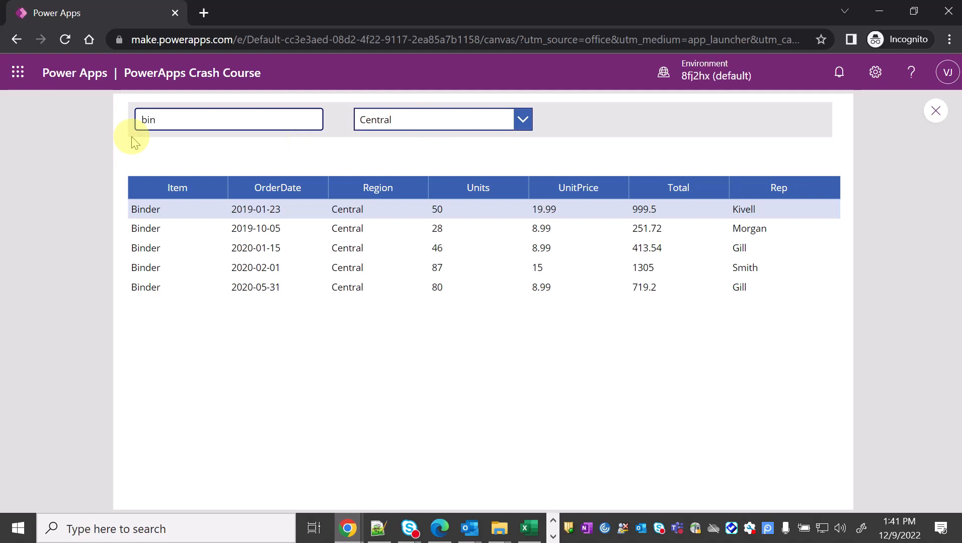
{"action": "key", "text": "BackSpace"}
{"action": "key", "text": "BackSpace"}
{"action": "key", "text": "BackSpace"}
{"action": "type", "text": "set"}
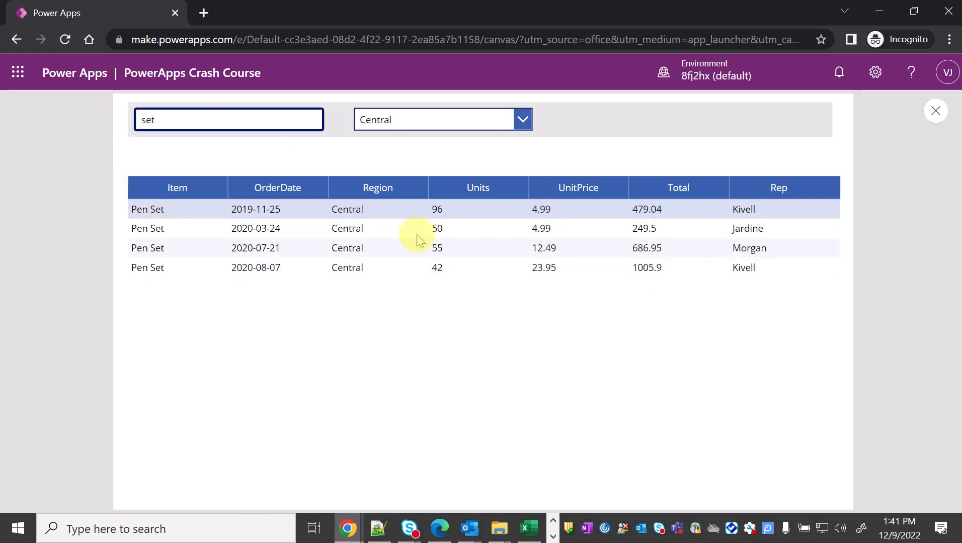
{"action": "left_click", "coordinate": [523, 119]}
{"action": "left_click", "coordinate": [424, 171]}
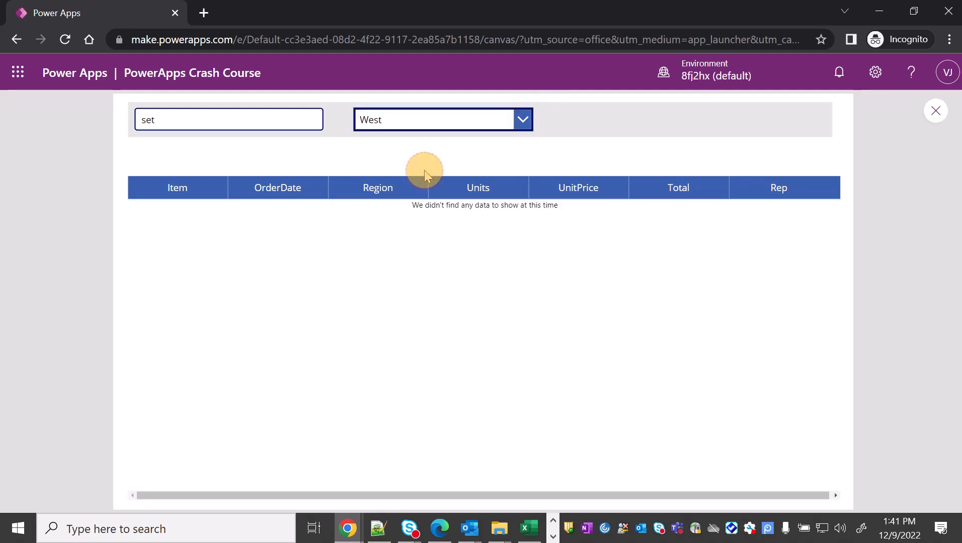
{"action": "left_click", "coordinate": [525, 120]}
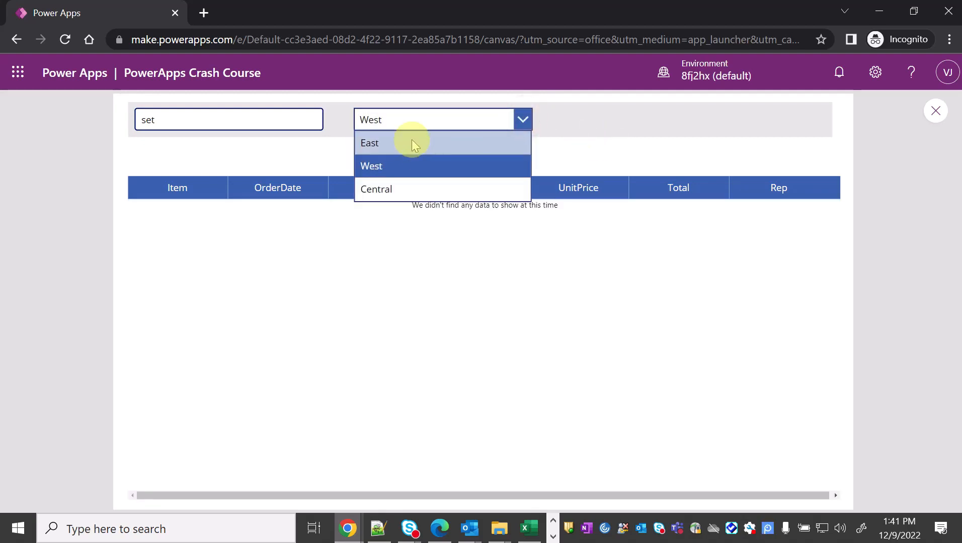
{"action": "left_click", "coordinate": [413, 141]}
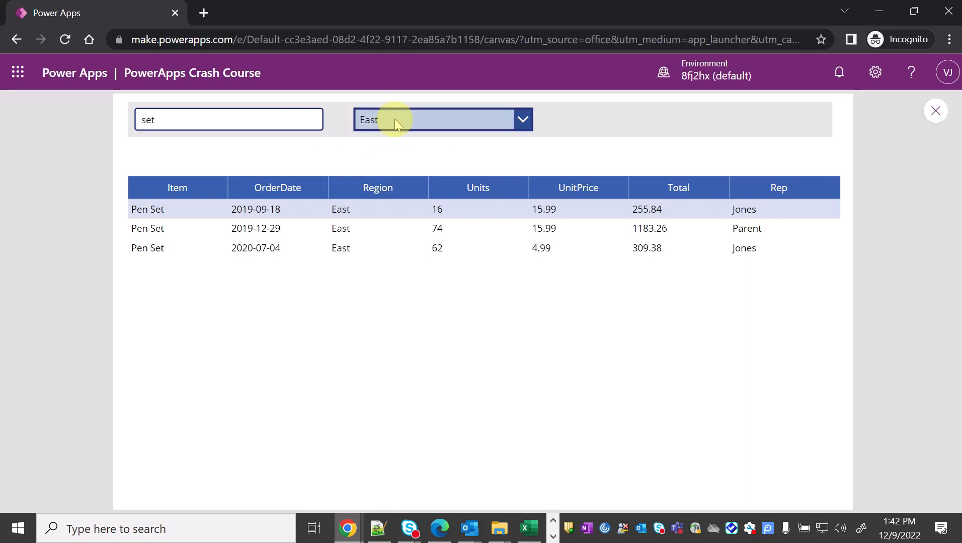
{"action": "left_click", "coordinate": [935, 111]}
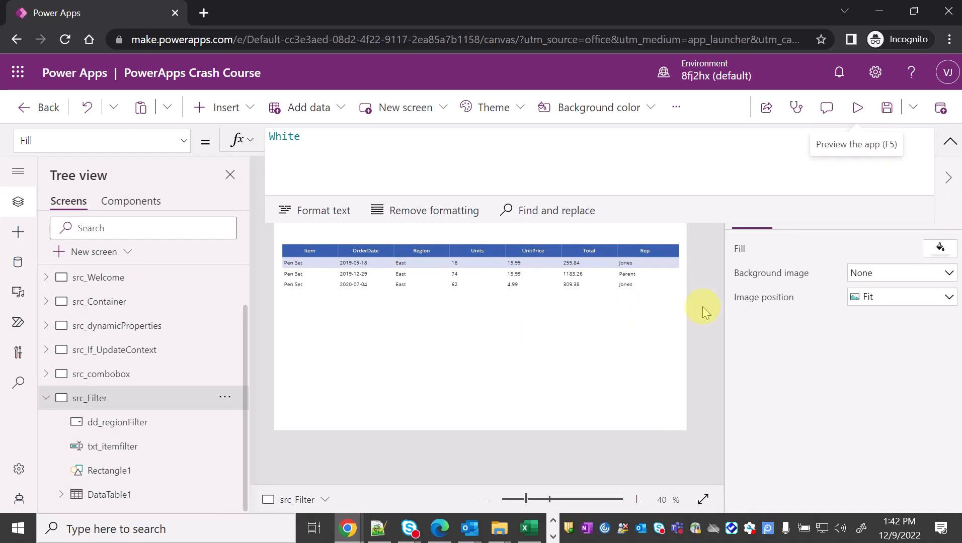
{"action": "left_click", "coordinate": [949, 142]}
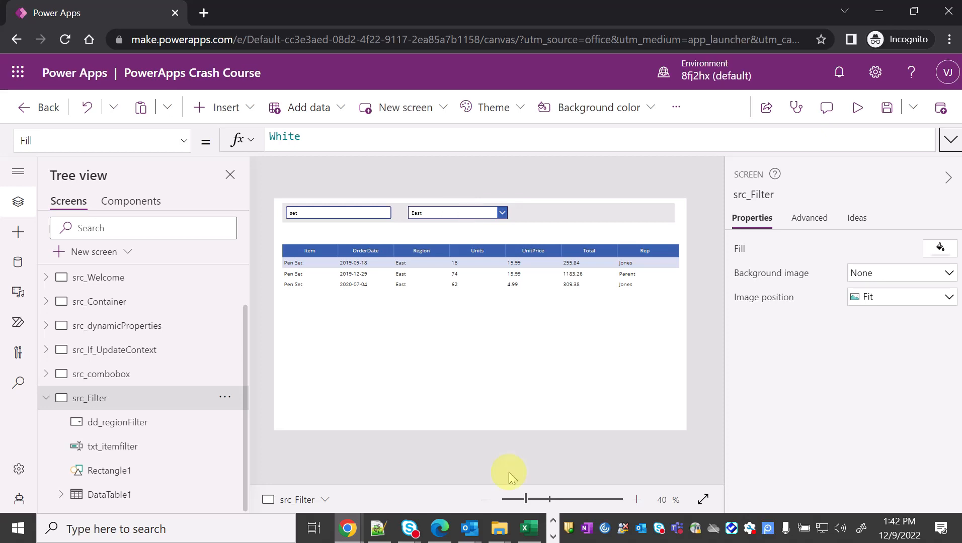
Switch to the PowerPoint presentation to check the list of filter tasks, and return to Power Apps.
{"action": "left_click", "coordinate": [553, 535]}
{"action": "left_click", "coordinate": [391, 529]}
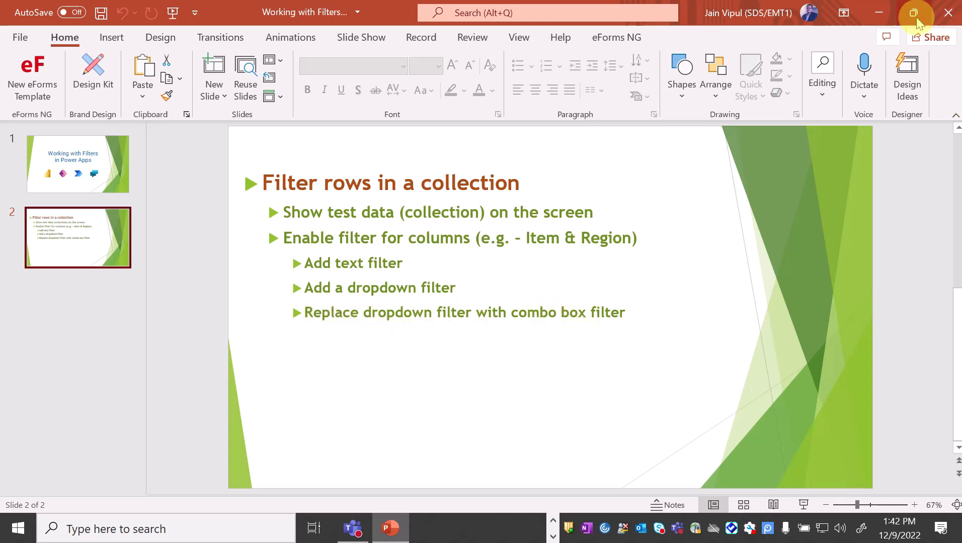
{"action": "left_click", "coordinate": [880, 12]}
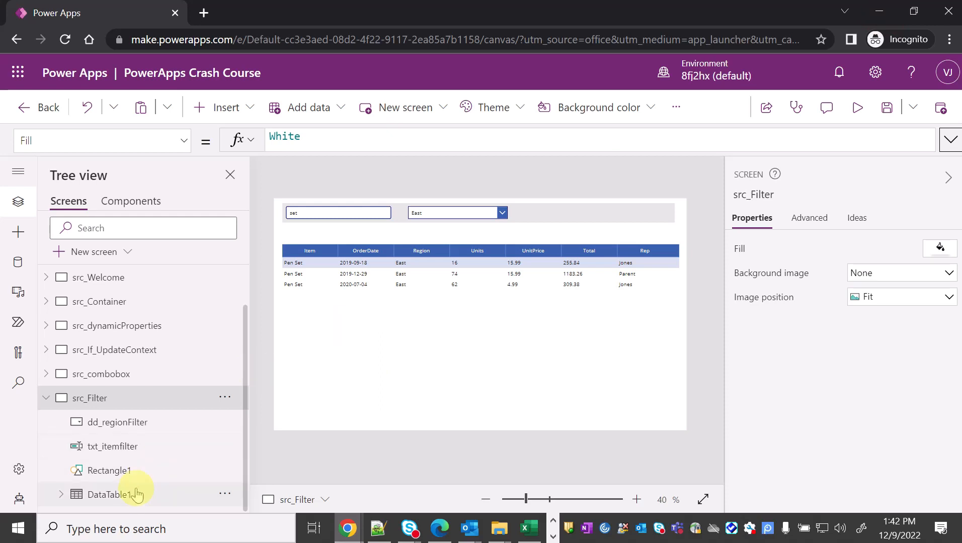
Delete the dd_regionFilter drop down and check the region condition that references it in DataTable1's Items formula.
{"action": "left_click", "coordinate": [132, 426]}
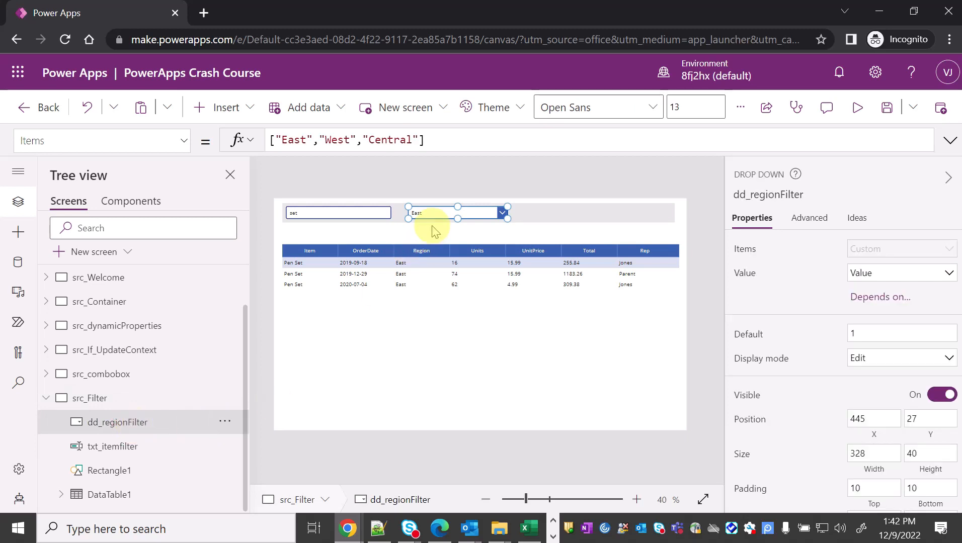
{"action": "key", "text": "Delete"}
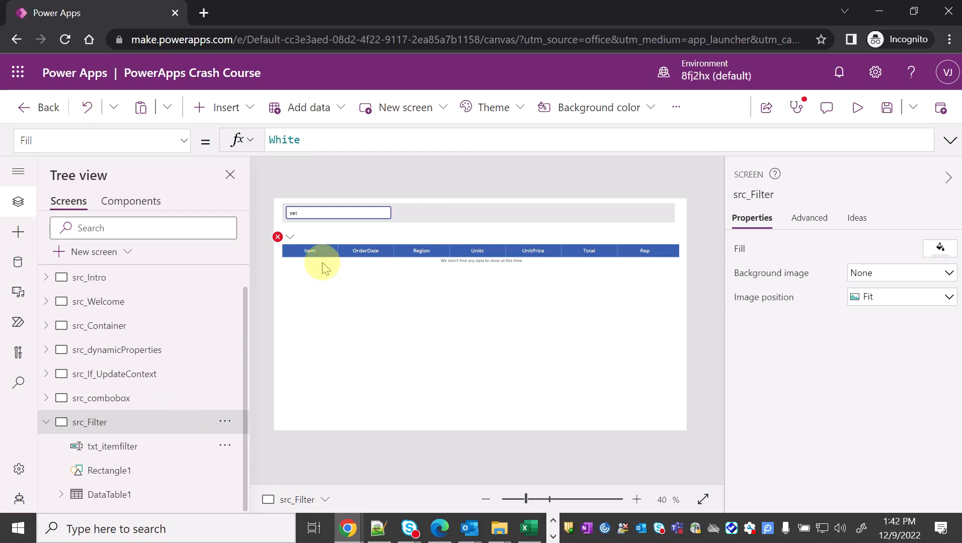
{"action": "left_click", "coordinate": [110, 495]}
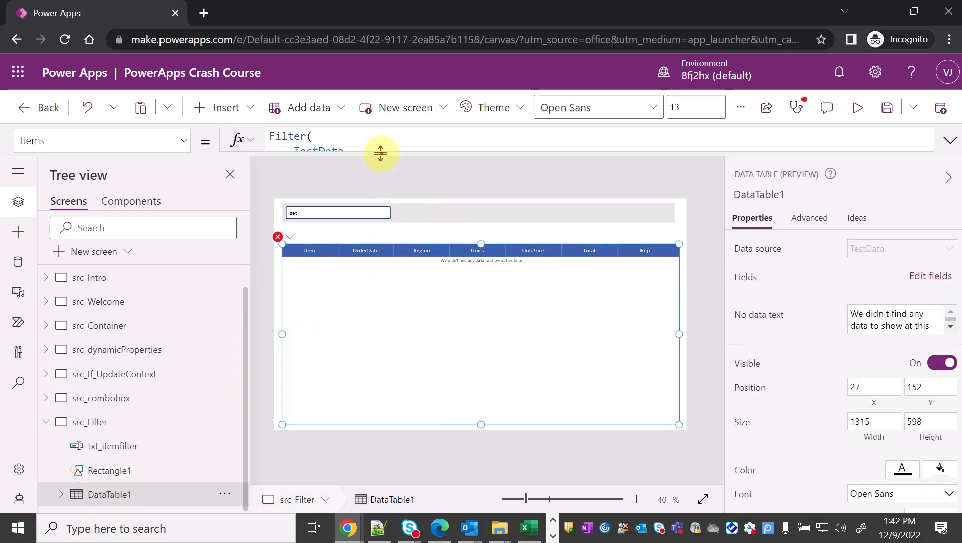
{"action": "left_click_drag", "start_coordinate": [380, 153], "coordinate": [376, 193]}
{"action": "left_click_drag", "start_coordinate": [297, 166], "coordinate": [639, 167]}
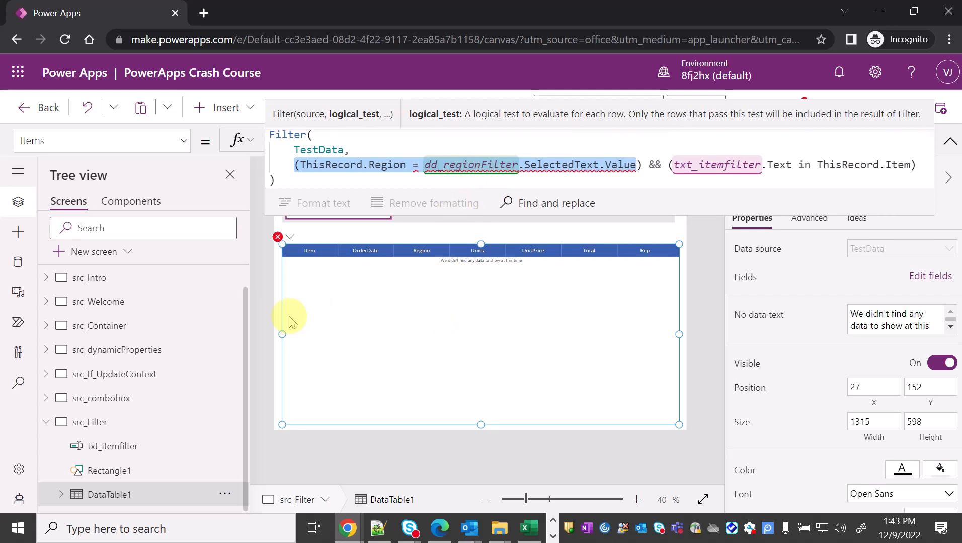
{"action": "left_click", "coordinate": [948, 141]}
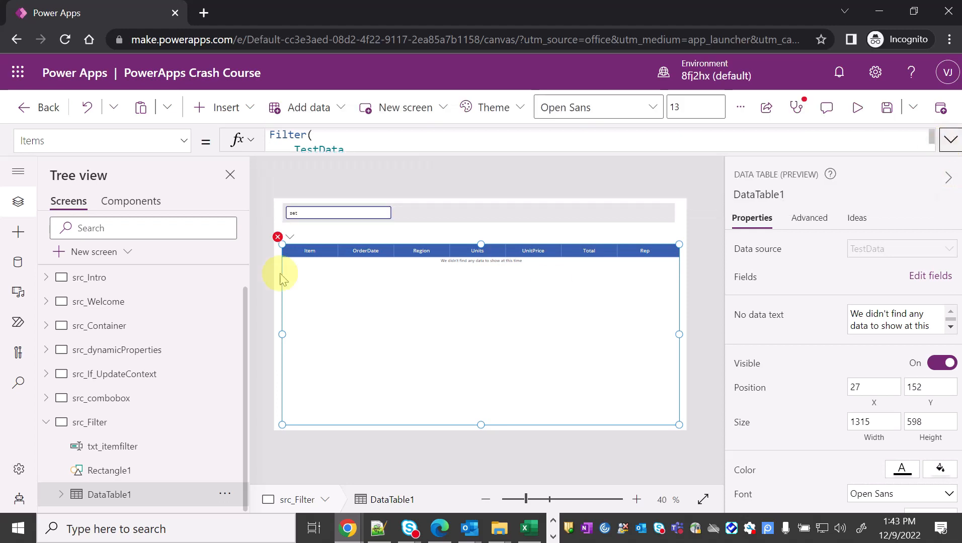
Insert a combo box and place it beside the item text box in the filter bar, at about X 447, Y 27.
{"action": "left_click", "coordinate": [18, 231]}
{"action": "left_click", "coordinate": [78, 205]}
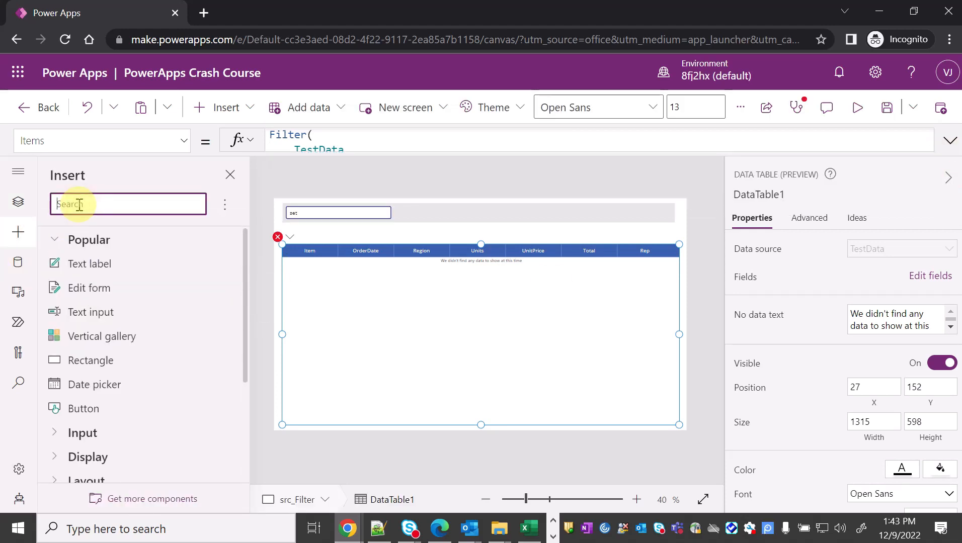
{"action": "type", "text": "combo"}
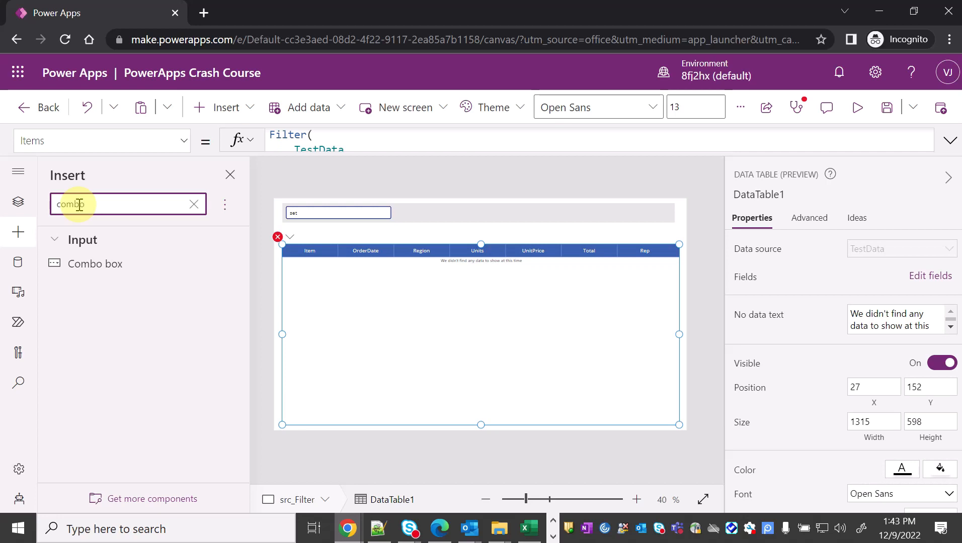
{"action": "left_click", "coordinate": [99, 262]}
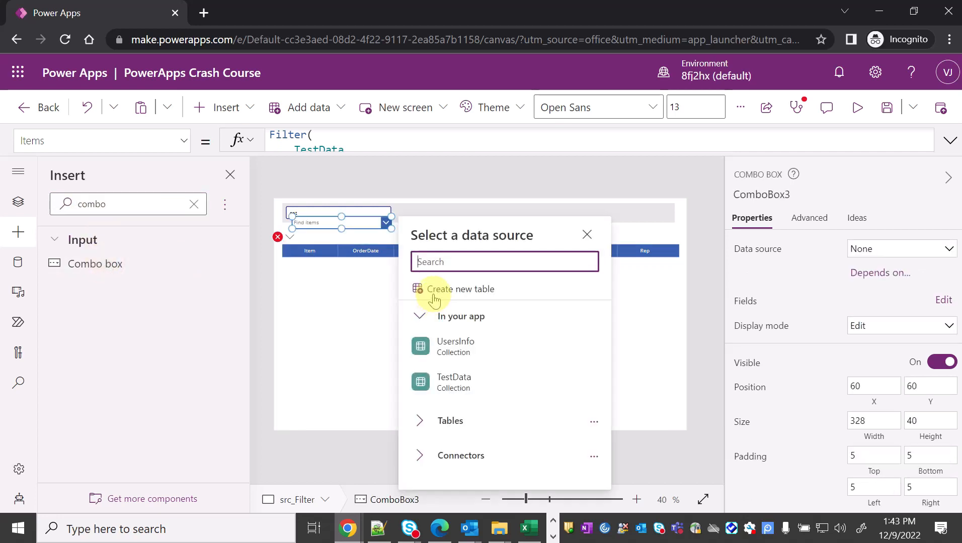
{"action": "left_click_drag", "start_coordinate": [357, 227], "coordinate": [475, 216]}
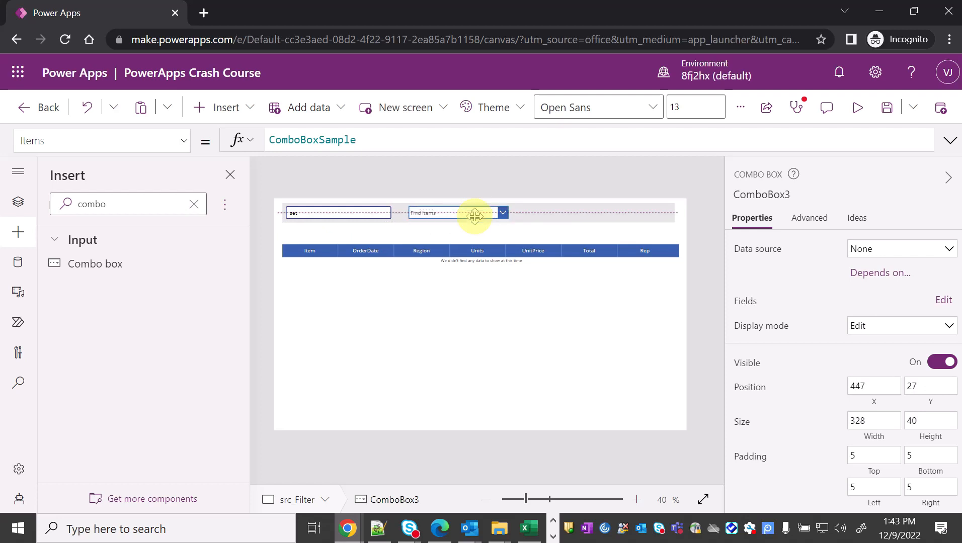
Set the new combo box's Items to ["East","West","Central"].
{"action": "left_click_drag", "start_coordinate": [362, 140], "coordinate": [271, 136]}
{"action": "type", "text": "["}
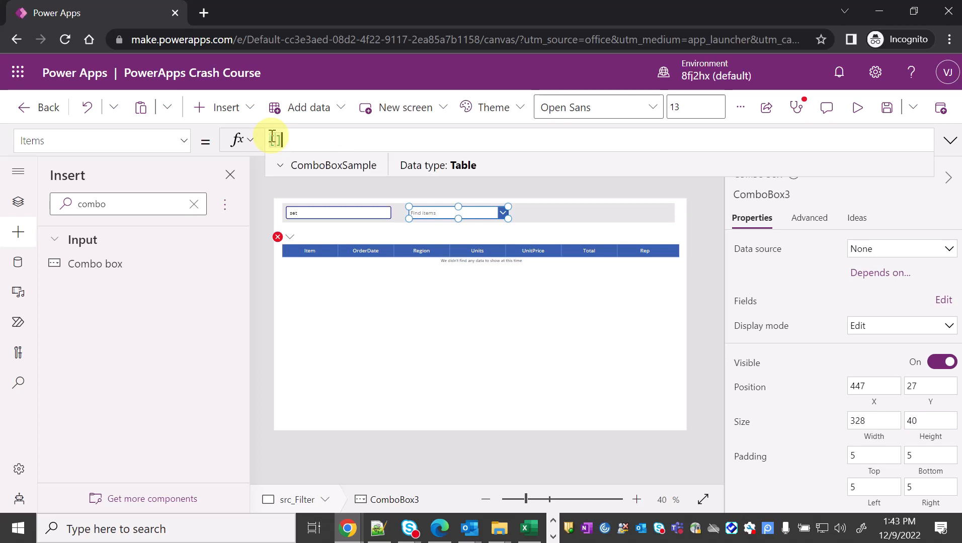
{"action": "type", "text": "\"East"}
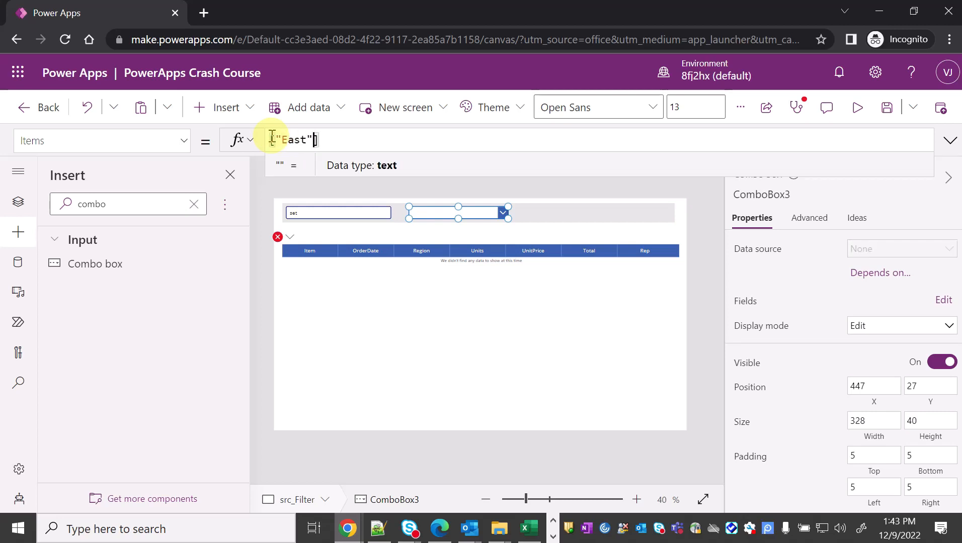
{"action": "type", "text": ",\"We"}
{"action": "type", "text": "Central"}
{"action": "left_click", "coordinate": [260, 241]}
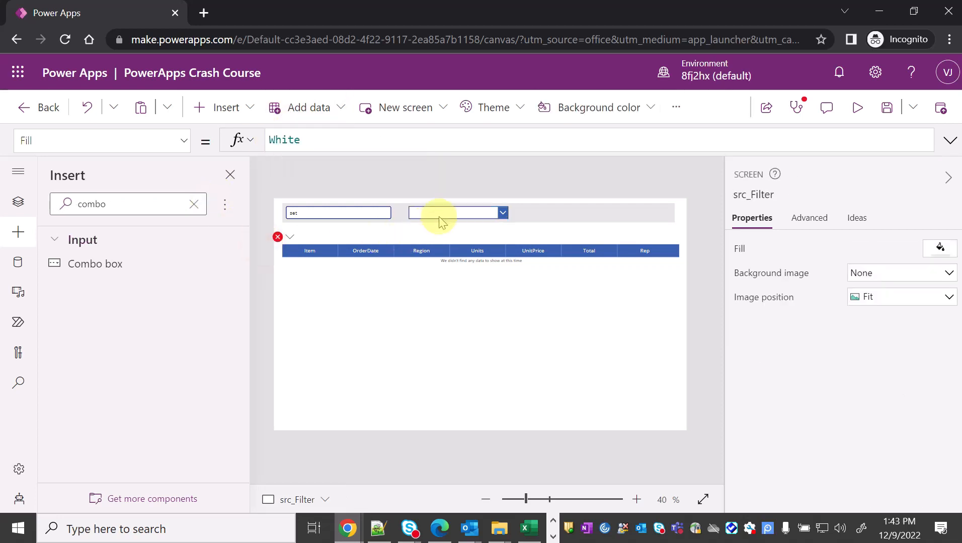
Preview the app, select East and West in the combo box, and return to the editor.
{"action": "left_click", "coordinate": [857, 108]}
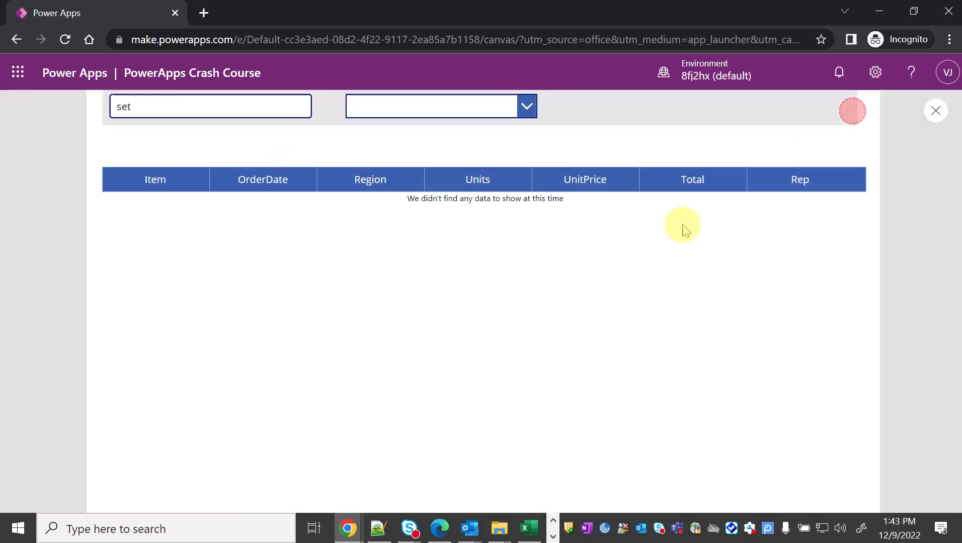
{"action": "left_click", "coordinate": [521, 120]}
{"action": "left_click", "coordinate": [397, 124]}
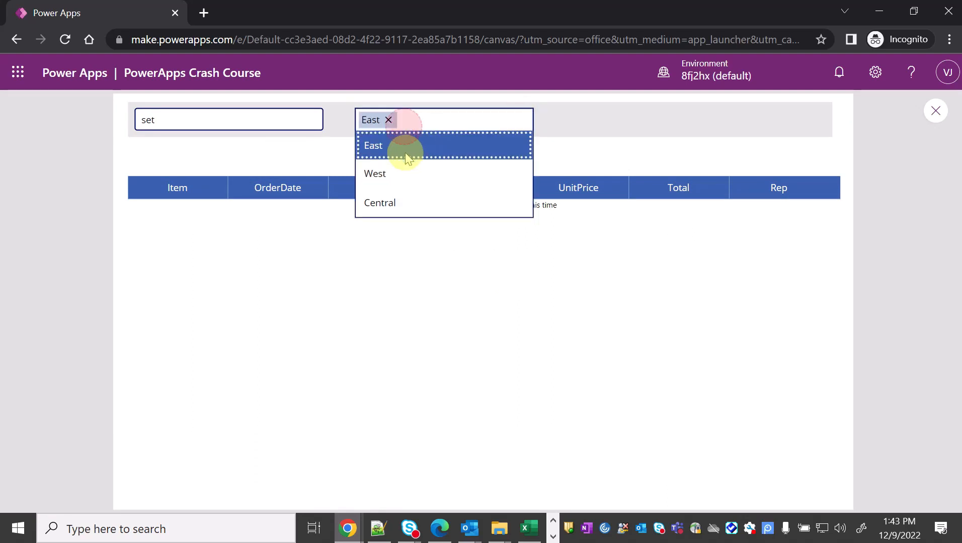
{"action": "left_click", "coordinate": [391, 172]}
{"action": "left_click", "coordinate": [936, 111]}
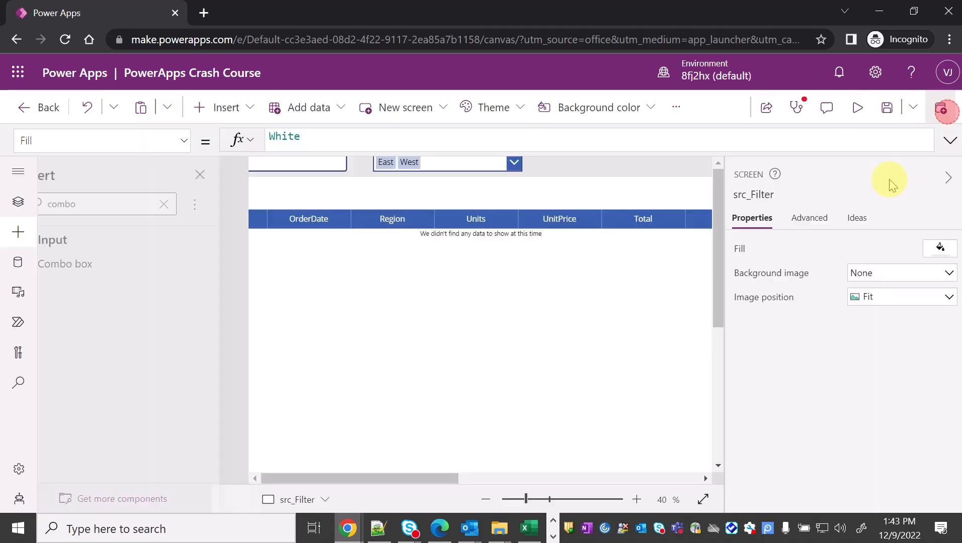
Rename the region combo box on src_Filter as cc_regionFilter.
{"action": "left_click", "coordinate": [19, 202]}
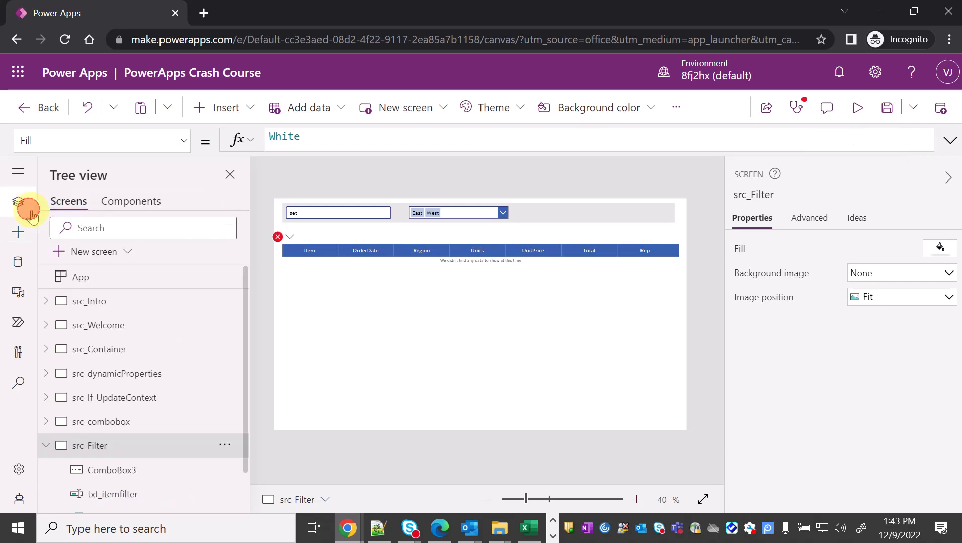
{"action": "scroll", "coordinate": [150, 457], "scroll_direction": "down", "scroll_amount": 1}
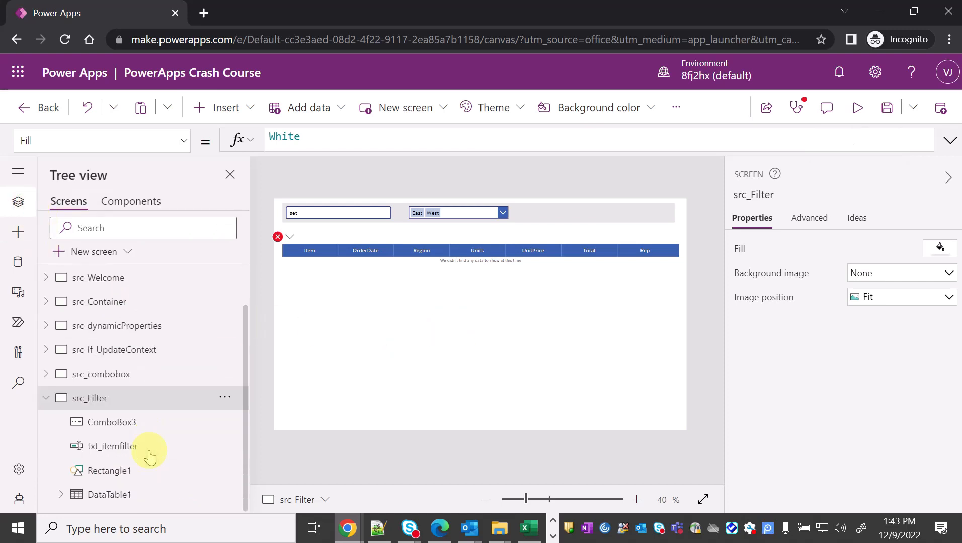
{"action": "left_click", "coordinate": [131, 425]}
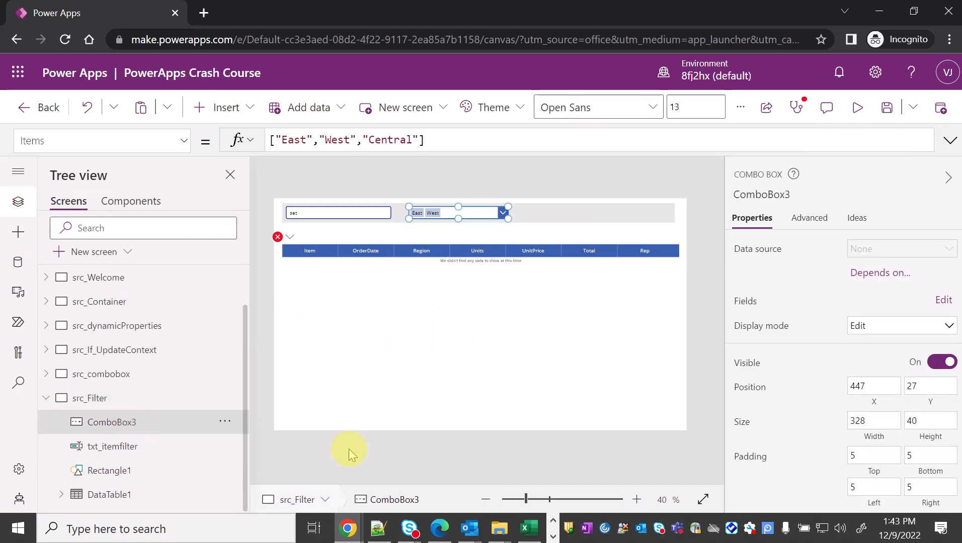
{"action": "left_click", "coordinate": [800, 196]}
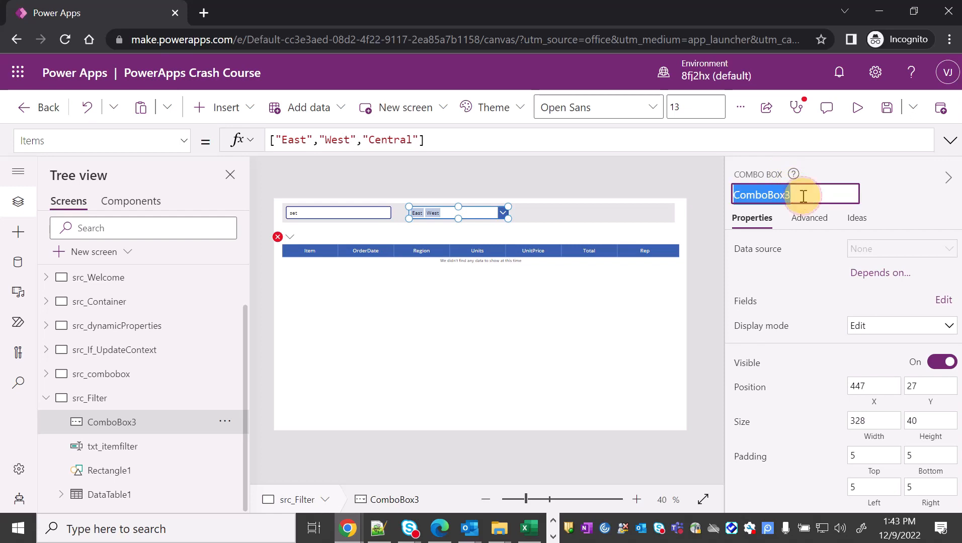
{"action": "type", "text": "cc_regionFilter"}
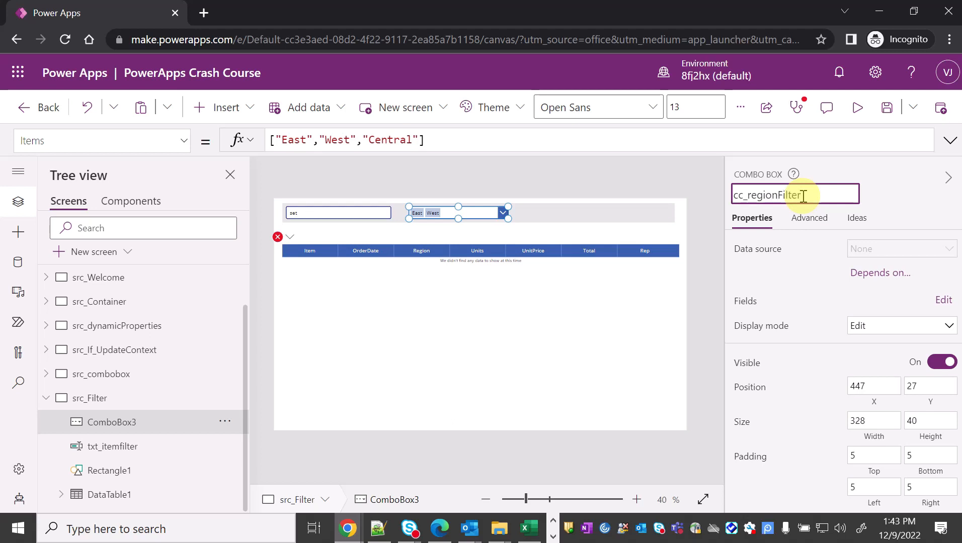
{"action": "left_click", "coordinate": [721, 274]}
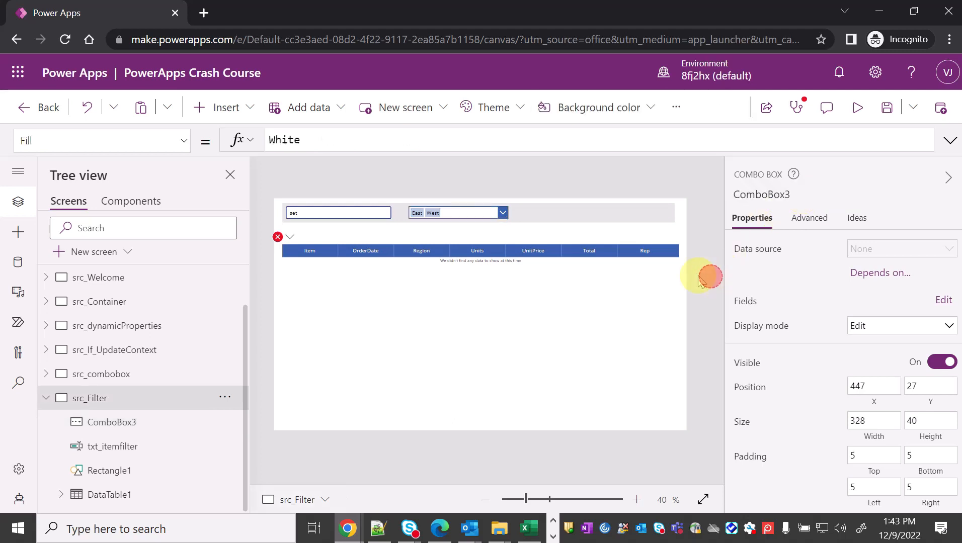
{"action": "left_click", "coordinate": [116, 427]}
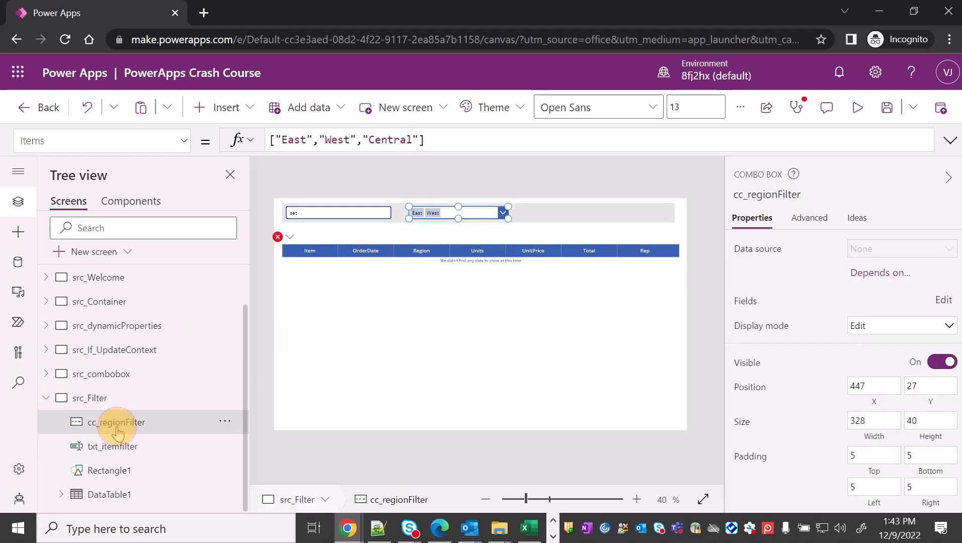
Replace the region condition in DataTable1's Filter formula with ThisRecord.Region in cc_regionFilter.SelectedItems.
{"action": "left_click", "coordinate": [126, 489]}
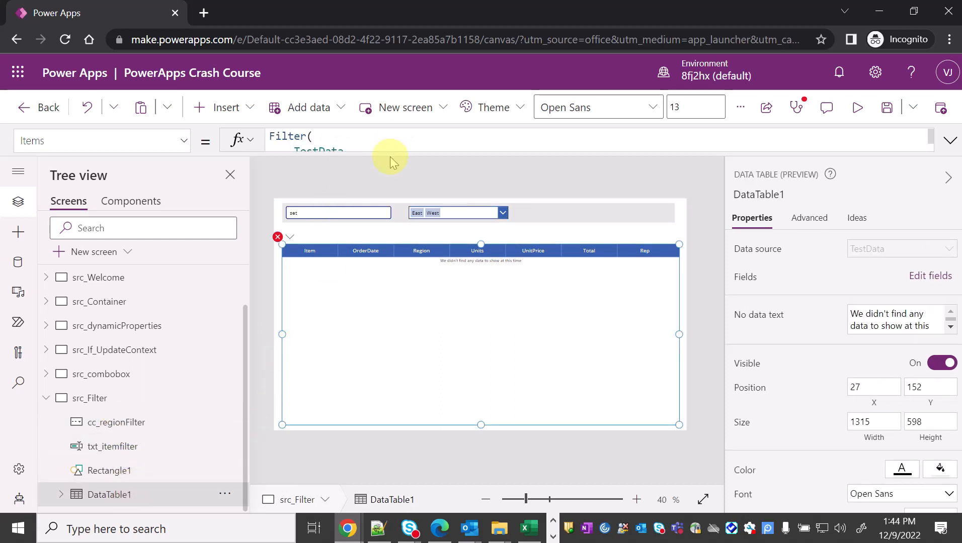
{"action": "left_click_drag", "start_coordinate": [389, 156], "coordinate": [388, 193]}
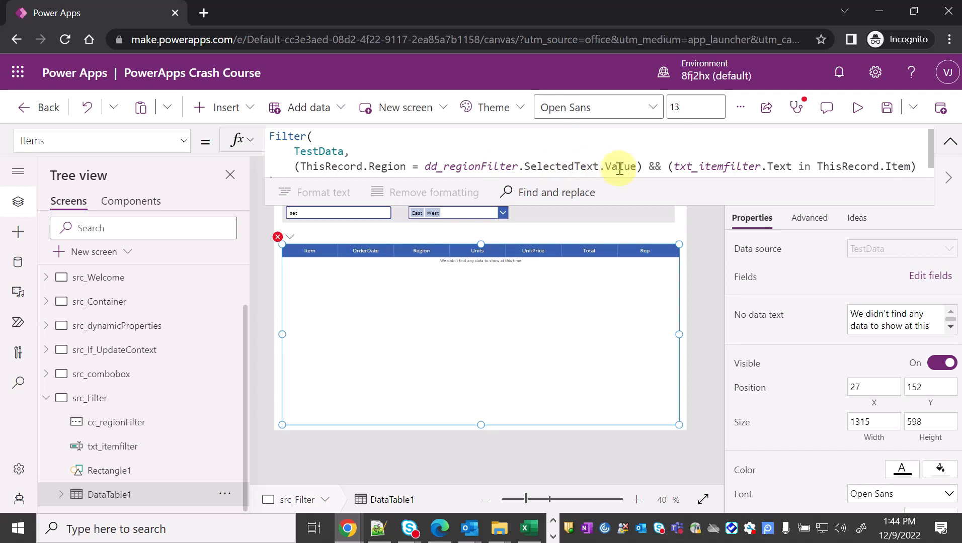
{"action": "mouse_move", "coordinate": [632, 169]}
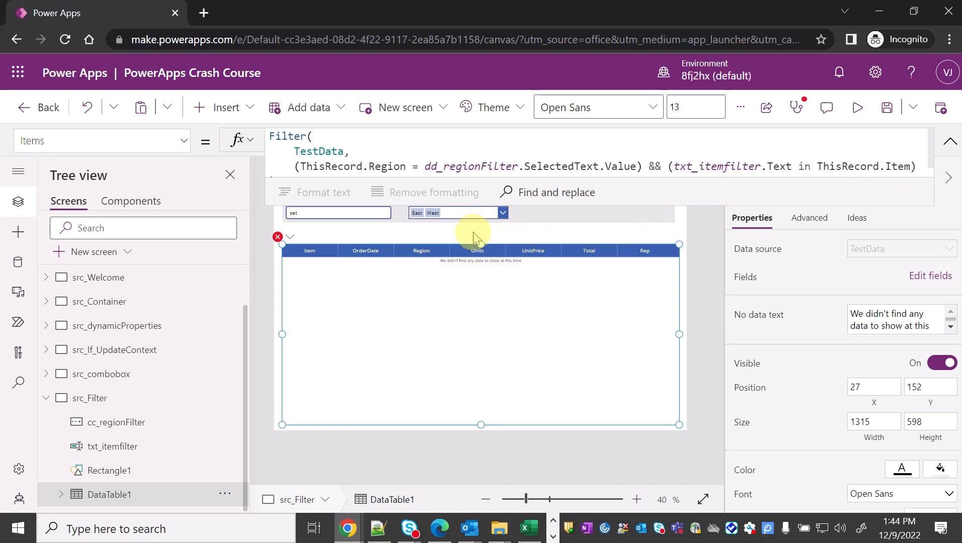
{"action": "left_click_drag", "start_coordinate": [301, 165], "coordinate": [636, 156]}
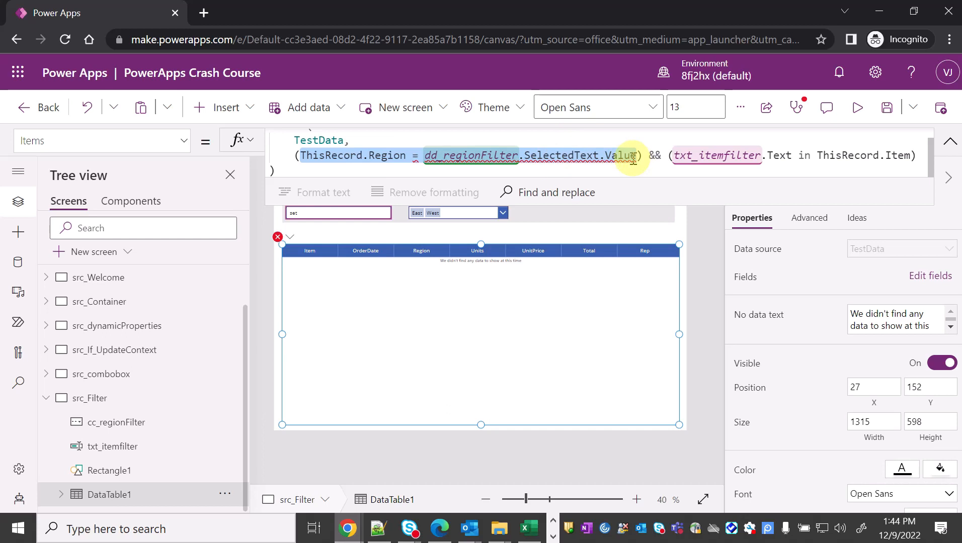
{"action": "key", "text": "BackSpace"}
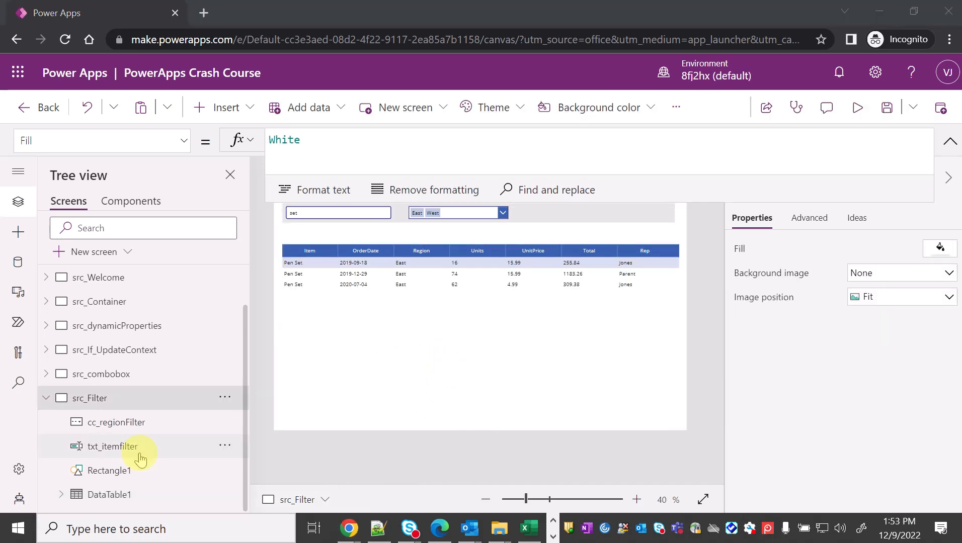
Review the data source and region condition in DataTable1's expanded Filter formula, and collapse the formula bar.
{"action": "left_click", "coordinate": [113, 494]}
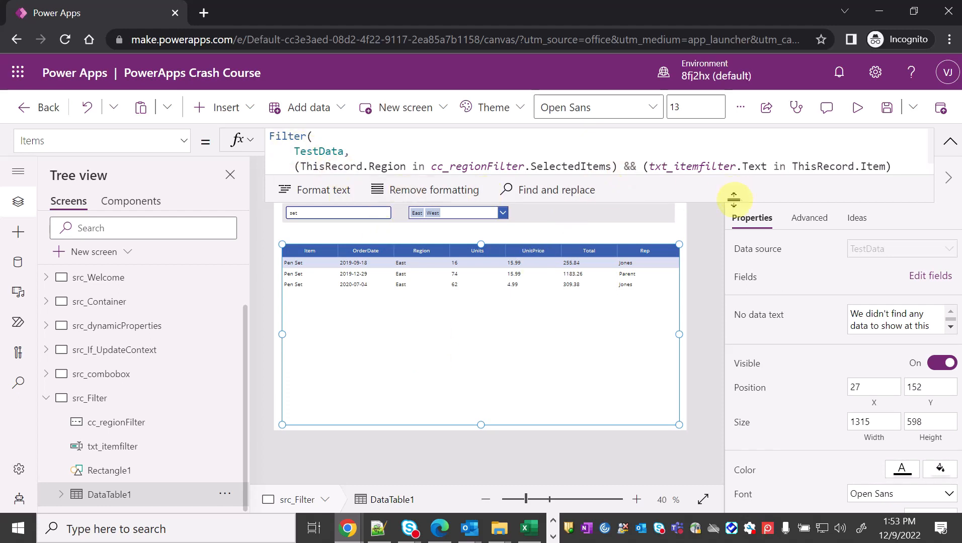
{"action": "left_click_drag", "start_coordinate": [733, 200], "coordinate": [732, 262]}
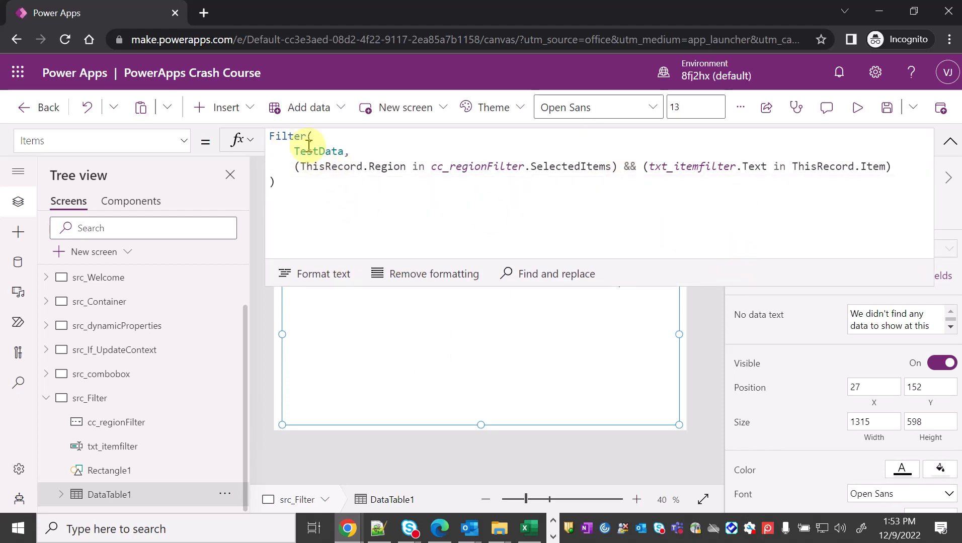
{"action": "left_click", "coordinate": [312, 154]}
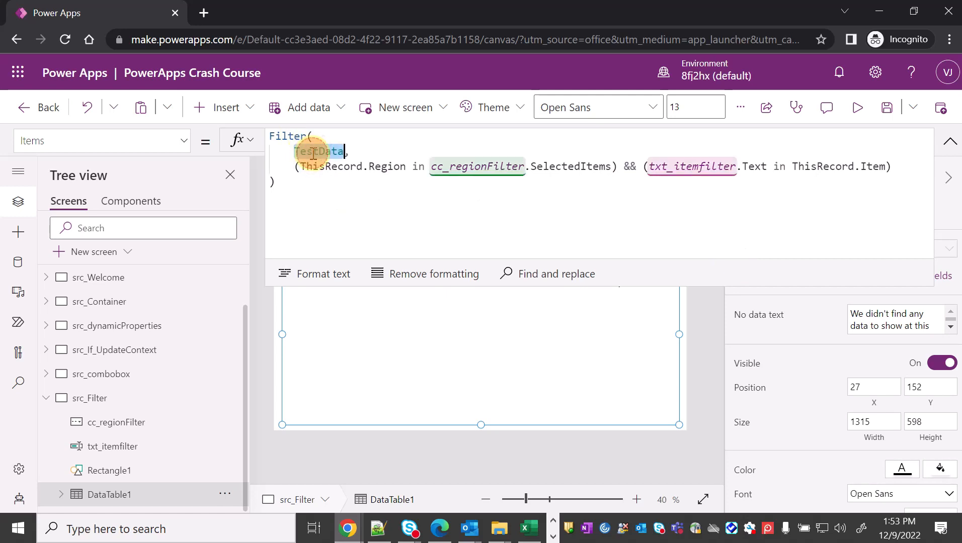
{"action": "left_click", "coordinate": [304, 166]}
{"action": "left_click_drag", "start_coordinate": [306, 166], "coordinate": [613, 167]}
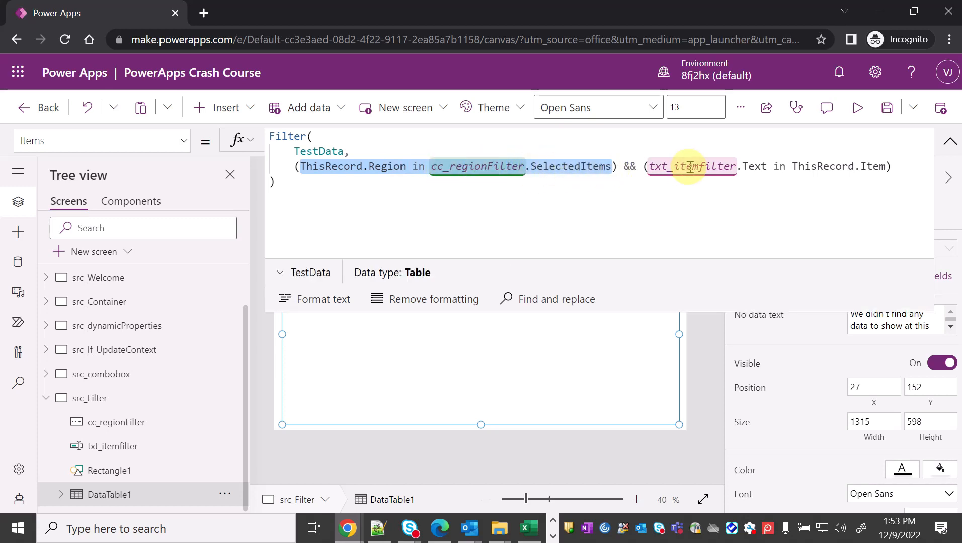
{"action": "left_click", "coordinate": [950, 147]}
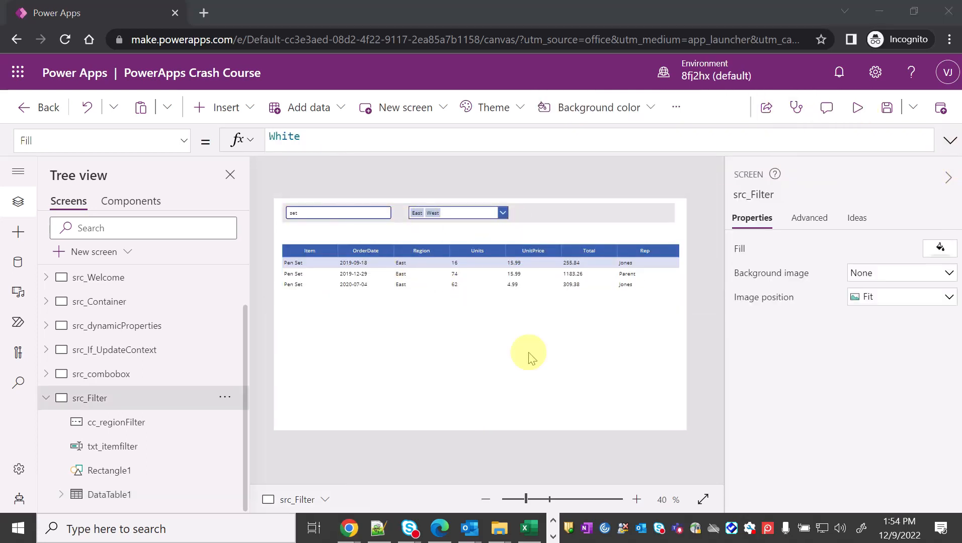
Preview the app and filter the table by the item text pen.
{"action": "left_click", "coordinate": [856, 108]}
{"action": "left_click", "coordinate": [210, 122]}
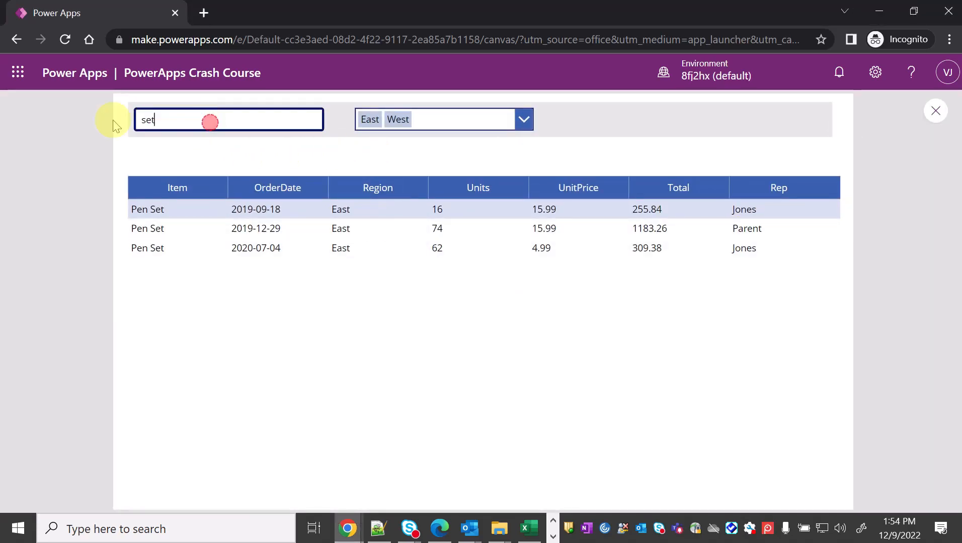
{"action": "key", "text": "BackSpace"}
{"action": "key", "text": "BackSpace"}
{"action": "key", "text": "BackSpace"}
{"action": "type", "text": "pen"}
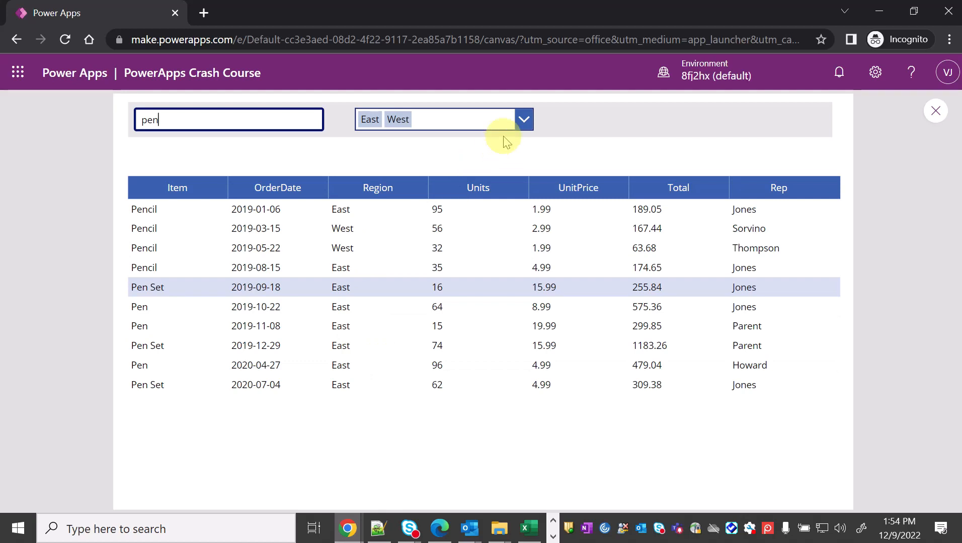
Add Central to the selected regions and remove East in the previewed combo box.
{"action": "left_click", "coordinate": [523, 120]}
{"action": "left_click", "coordinate": [426, 203]}
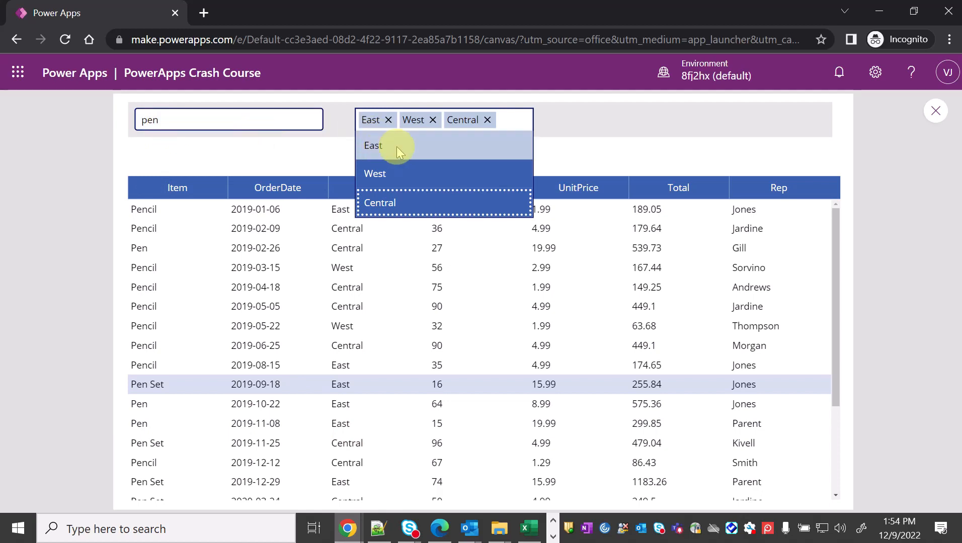
{"action": "left_click", "coordinate": [388, 120]}
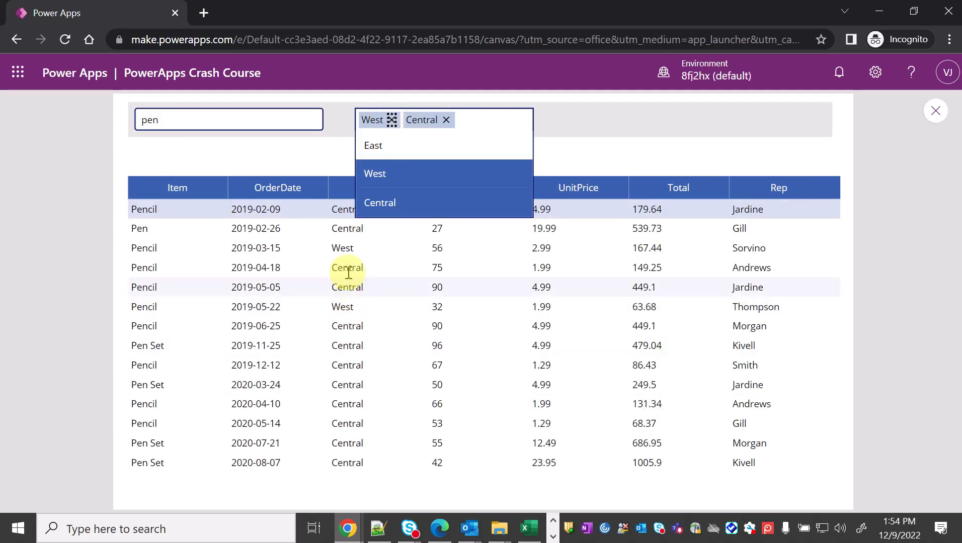
{"action": "left_click", "coordinate": [303, 154]}
Change the item filter text to bin to check the combined filter, and return to the editor.
{"action": "left_click_drag", "start_coordinate": [206, 120], "coordinate": [97, 124]}
{"action": "key", "text": "BackSpace"}
{"action": "key", "text": "BackSpace"}
{"action": "key", "text": "BackSpace"}
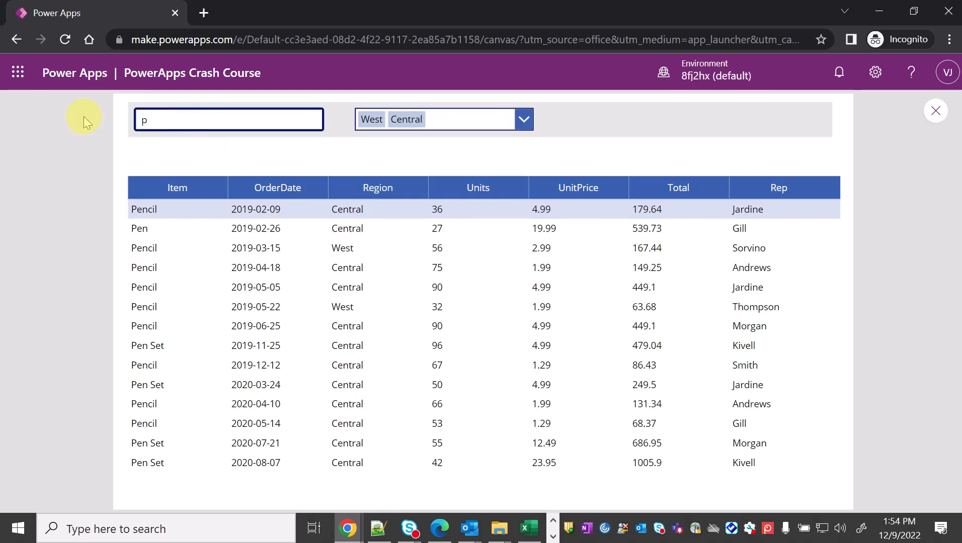
{"action": "type", "text": "bin"}
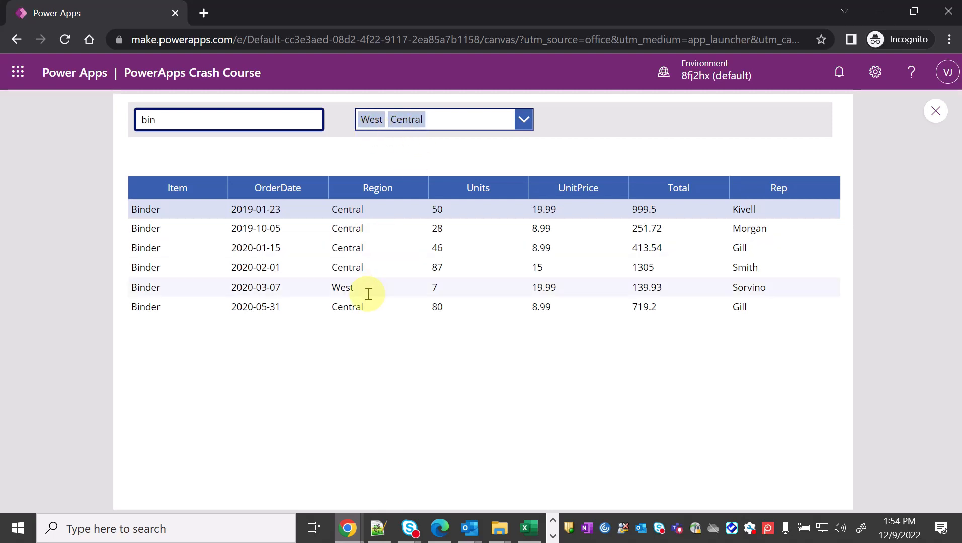
{"action": "left_click", "coordinate": [934, 111]}
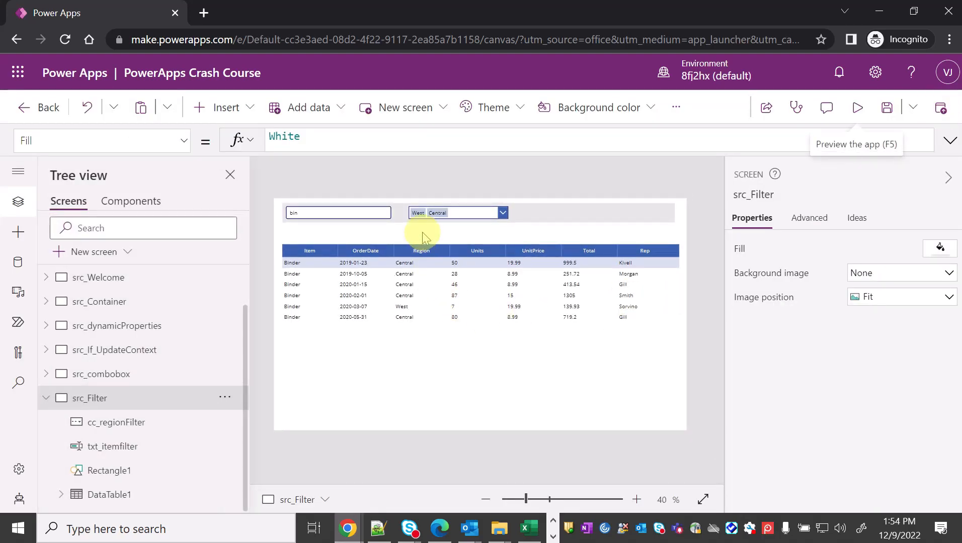